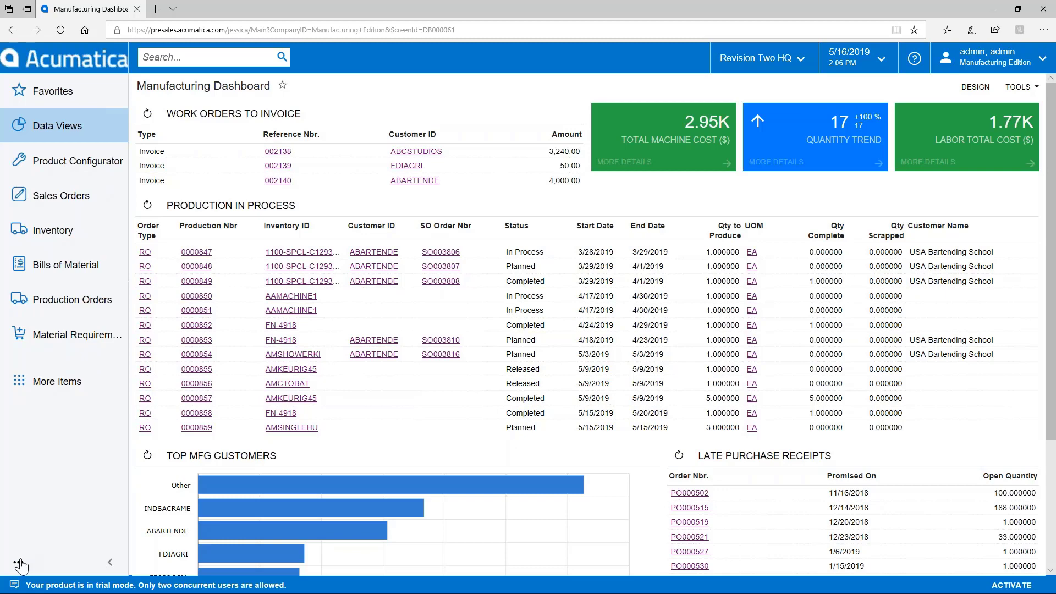
left_click(63, 401)
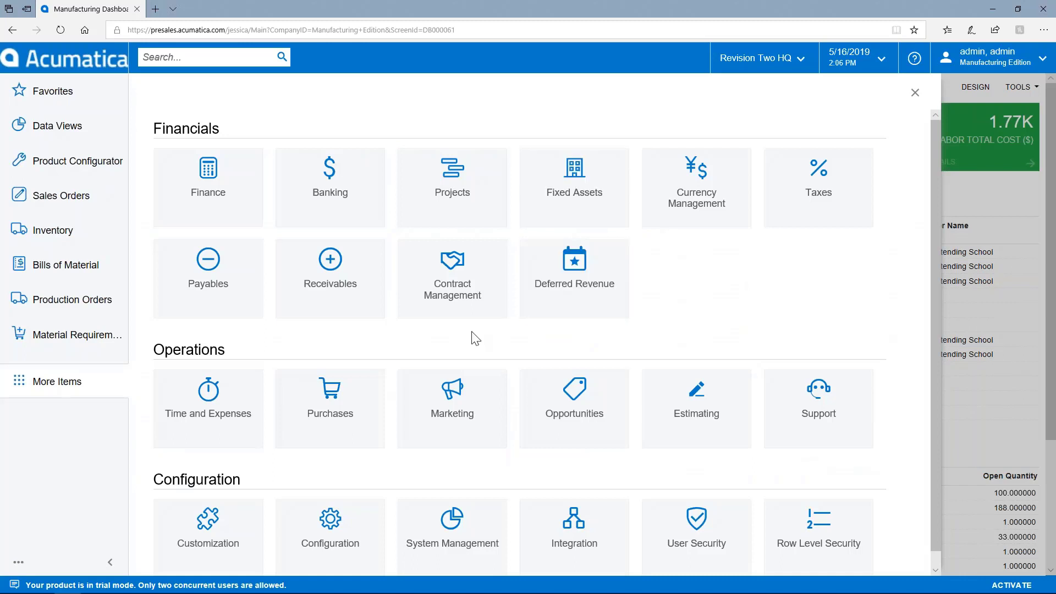
scroll(319, 359, "down", 1)
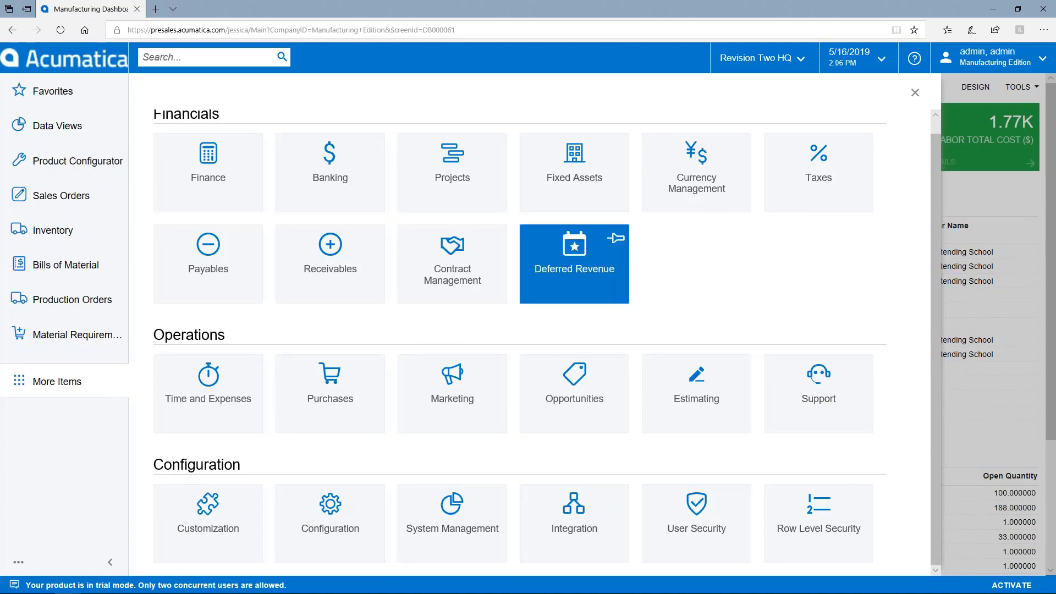
left_click(916, 94)
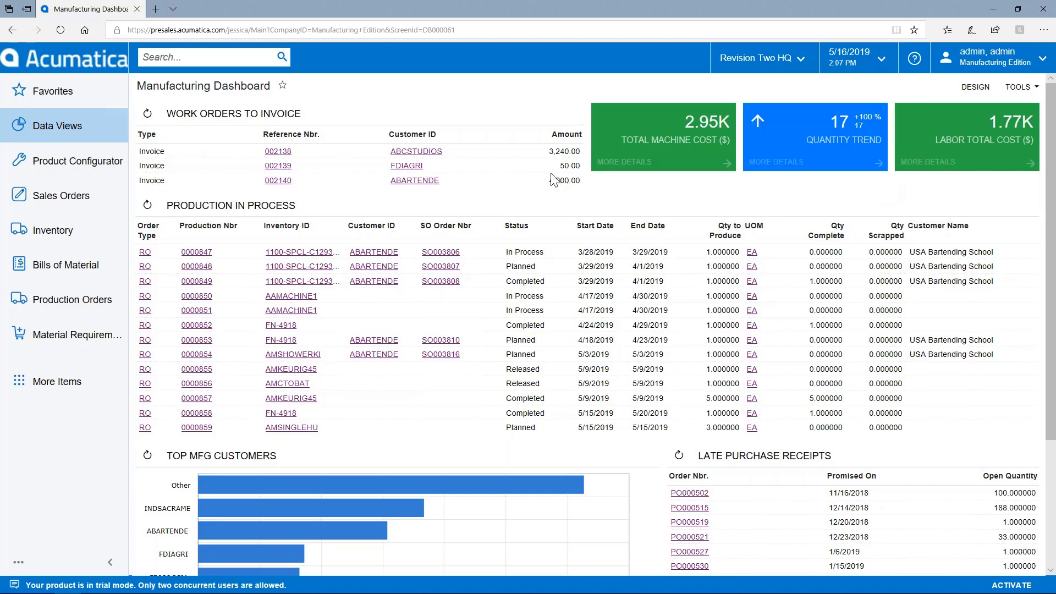
left_click(47, 141)
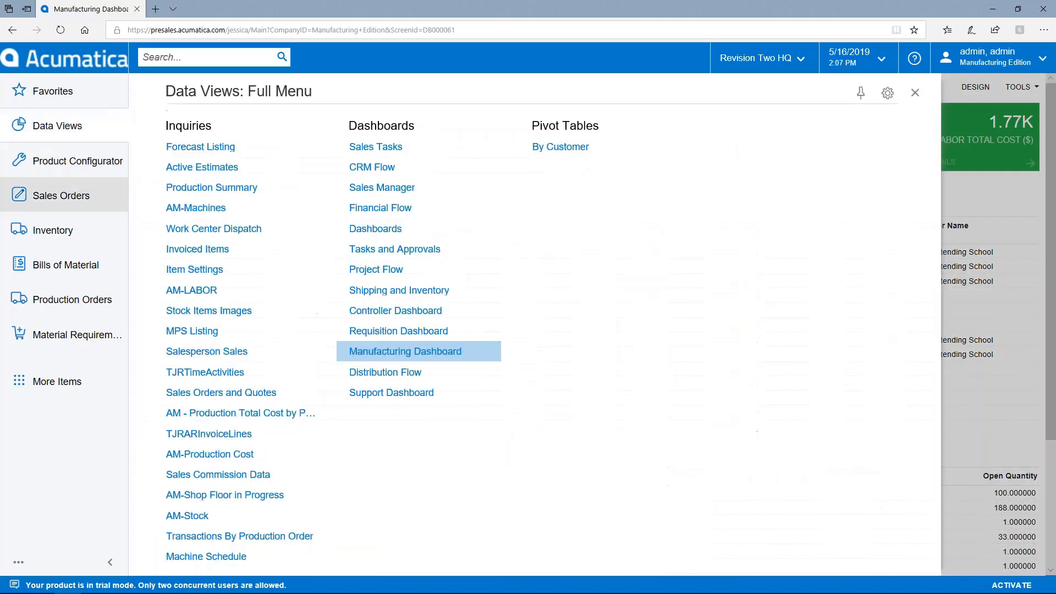
left_click(421, 316)
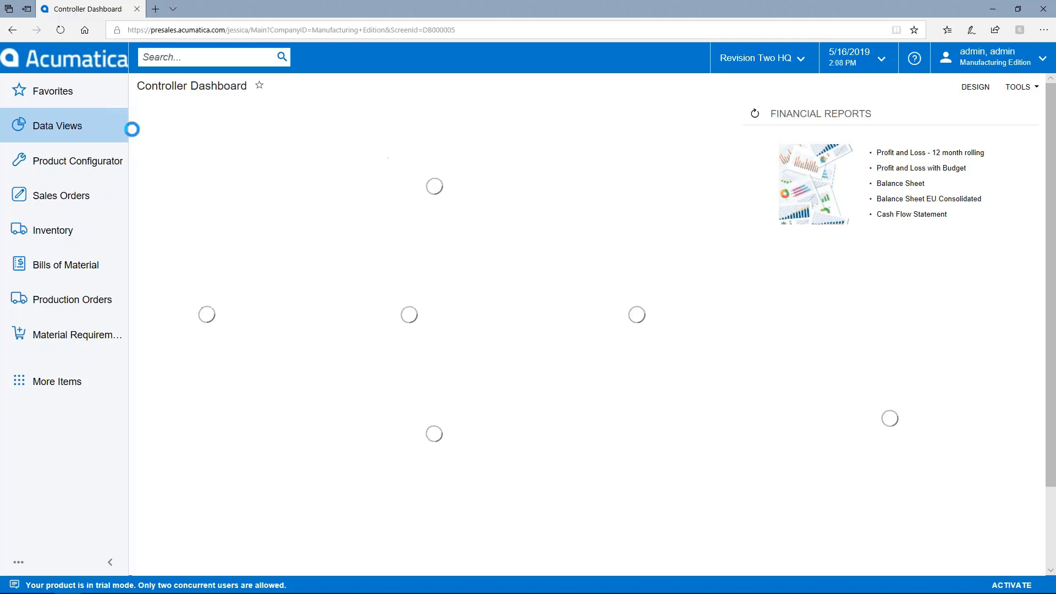
left_click(82, 135)
left_click(396, 304)
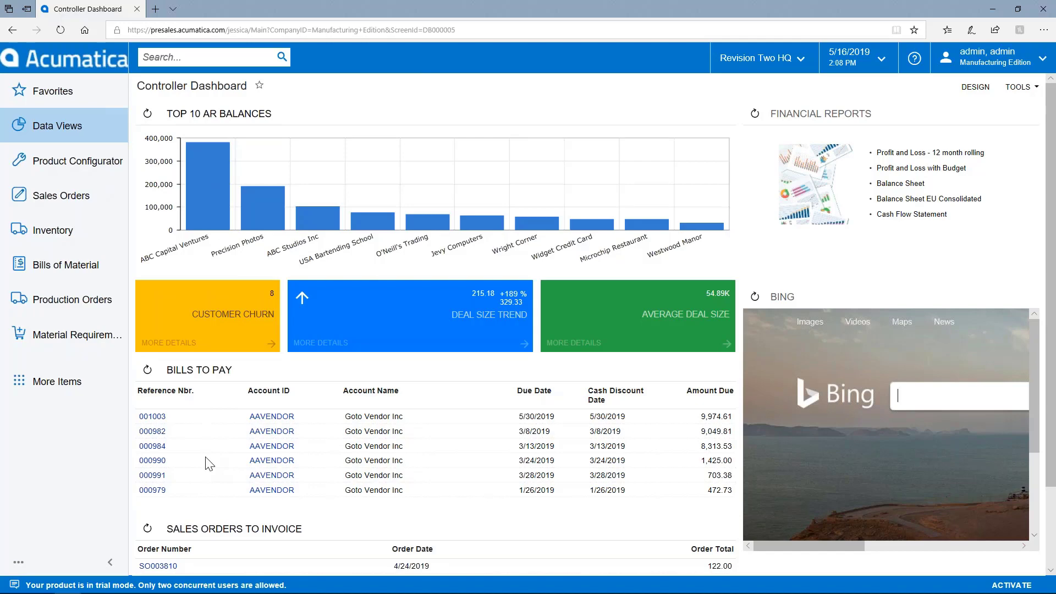
left_click(83, 140)
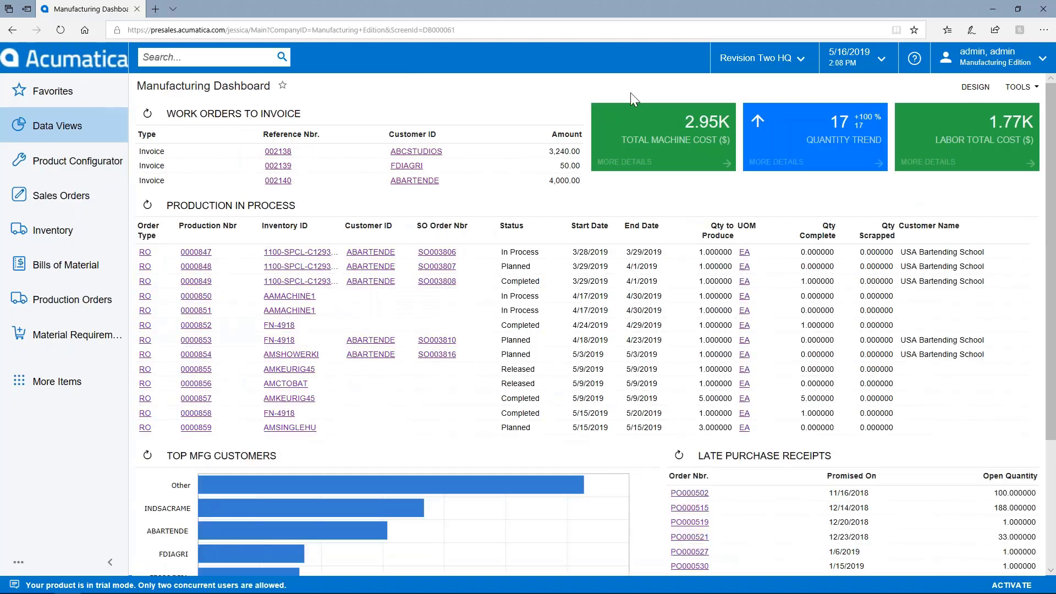
- Move Quantity Trend to the first dashboard slot, shorten Production in Process, then show Bills of Material options
left_click(982, 96)
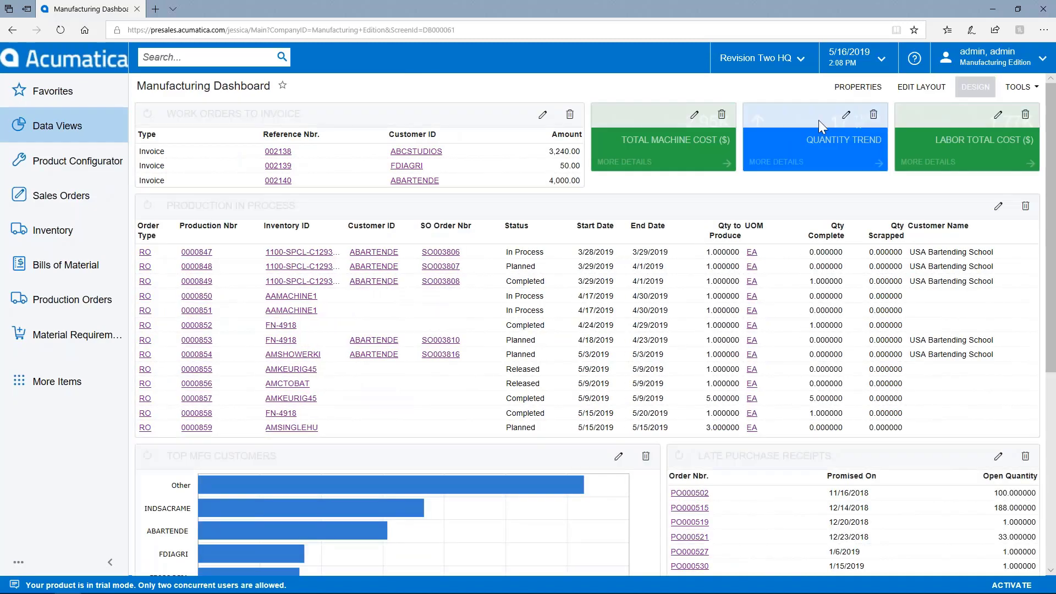
left_click_drag(790, 126, 627, 110)
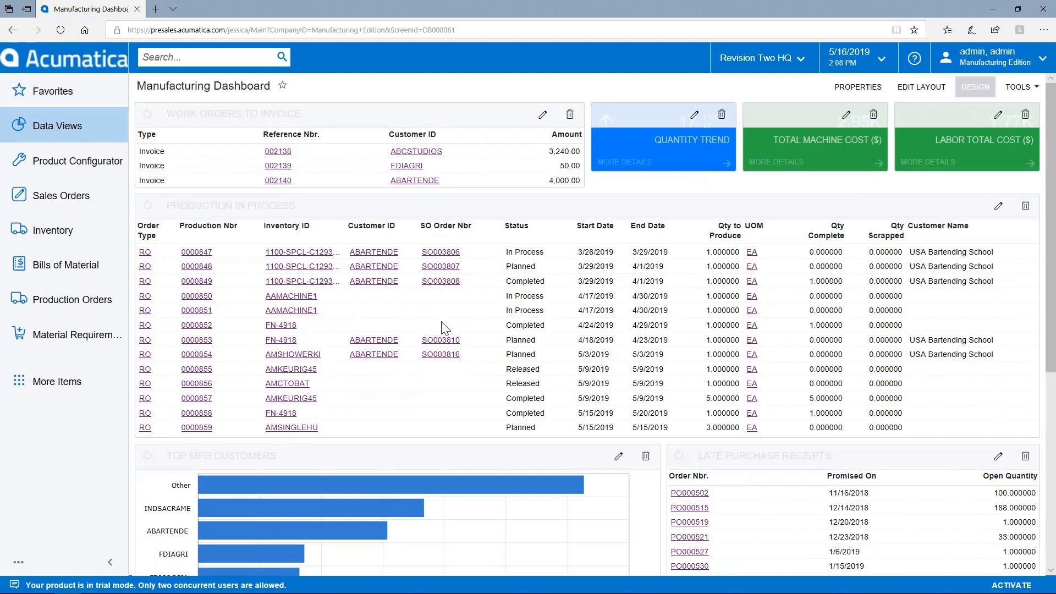
scroll(445, 328, "down", 3)
left_click_drag(462, 259, 466, 242)
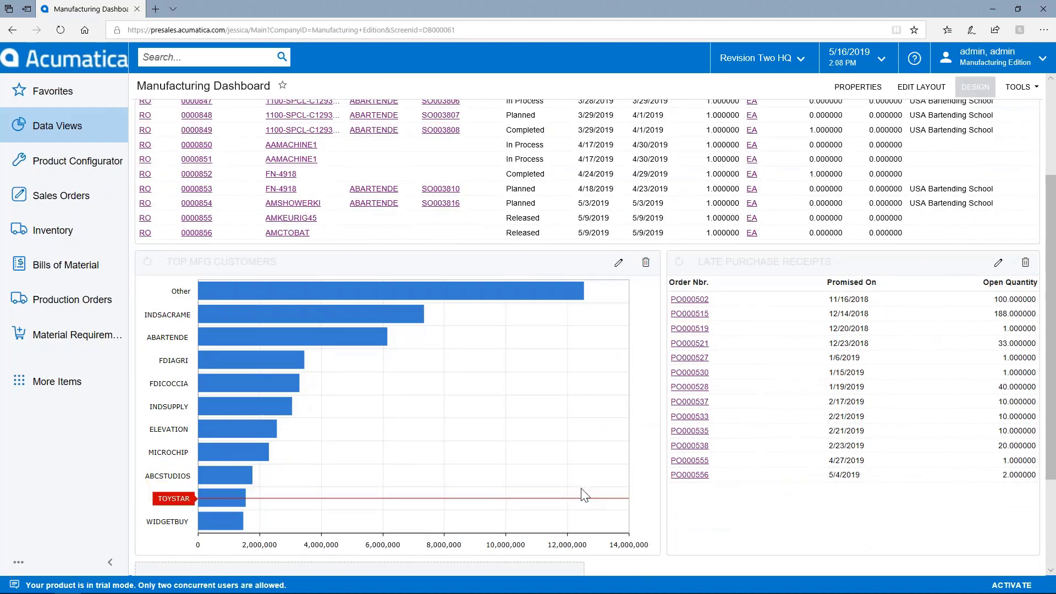
left_click(982, 94)
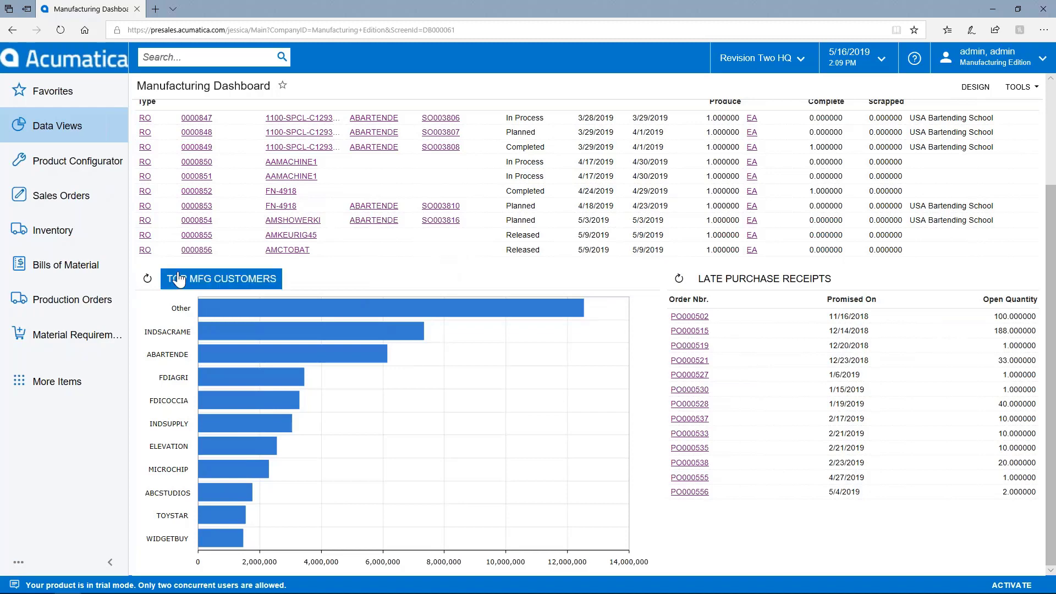
left_click(59, 268)
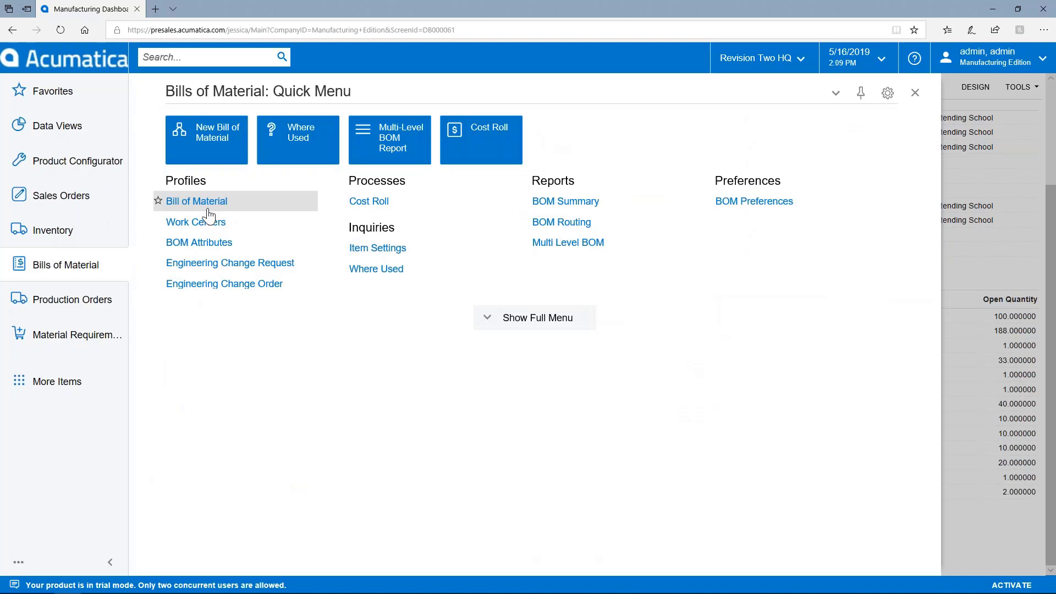
- List all bills of material including inactive ones, search 'fn', and open BOM 0000047
left_click(208, 211)
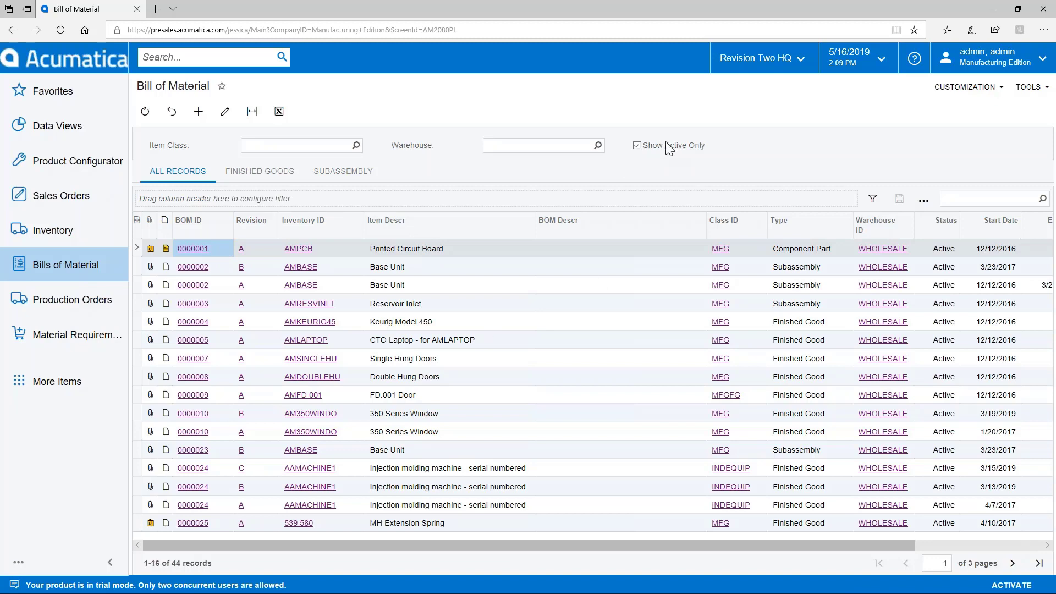
left_click(637, 145)
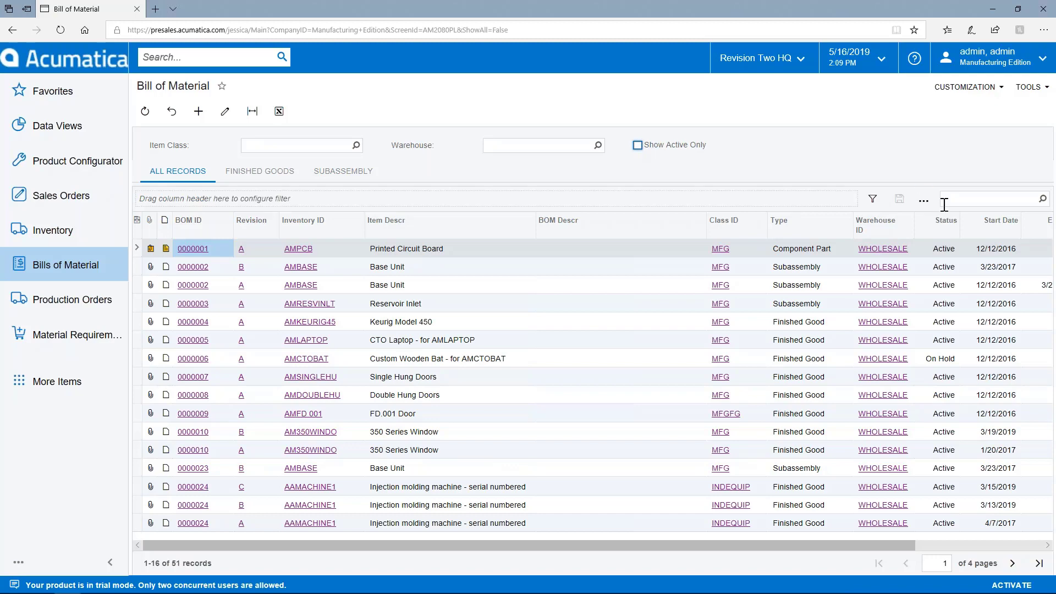
left_click(969, 197)
type("fn")
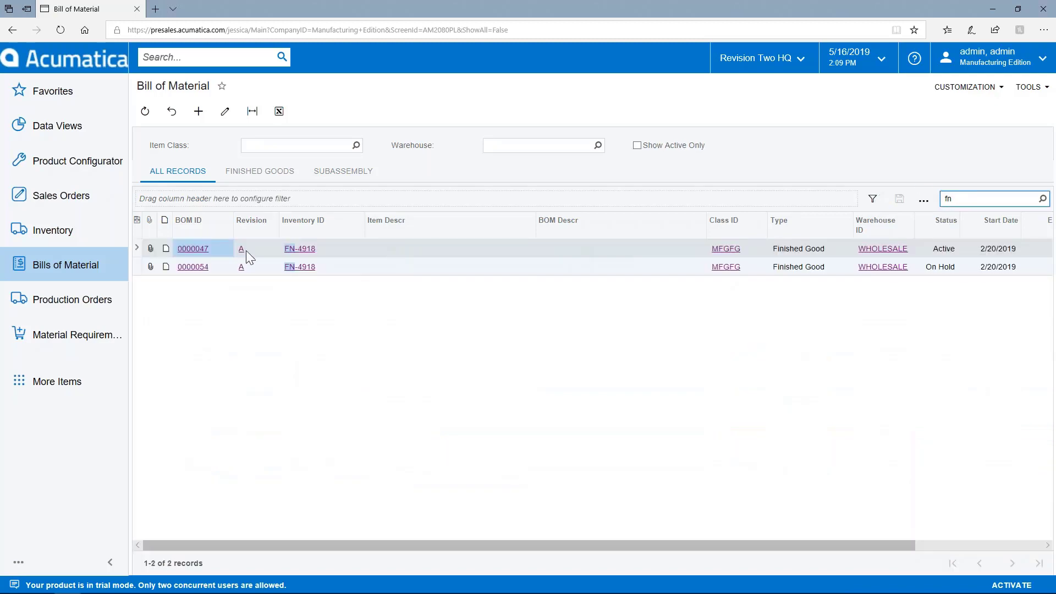
left_click(196, 252)
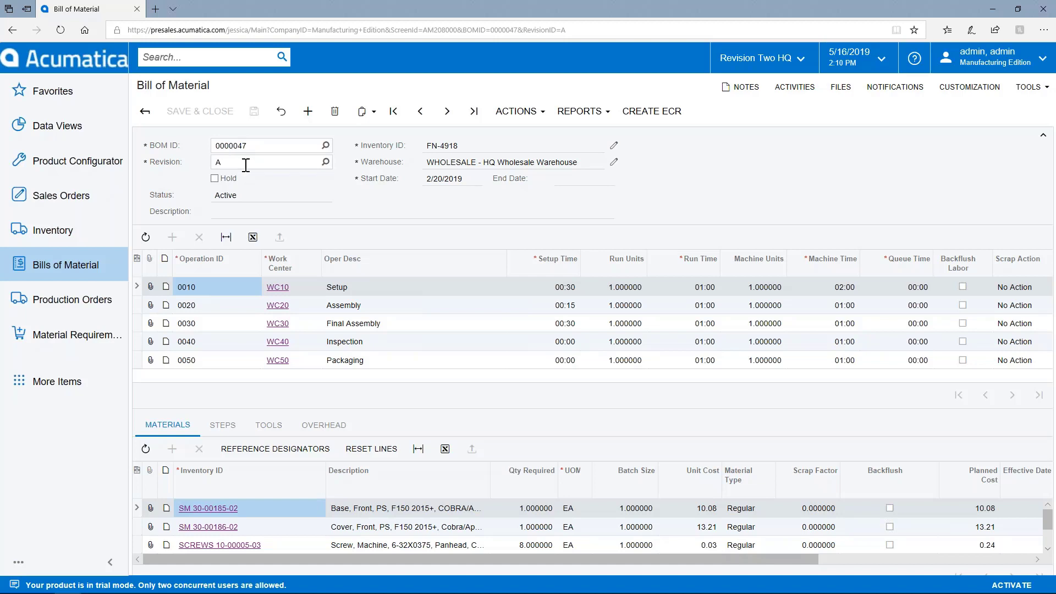
left_click(246, 162)
left_click(288, 186)
- Review materials for the Packaging, Setup and Assembly operations, then view Setup's production steps
left_click(367, 361)
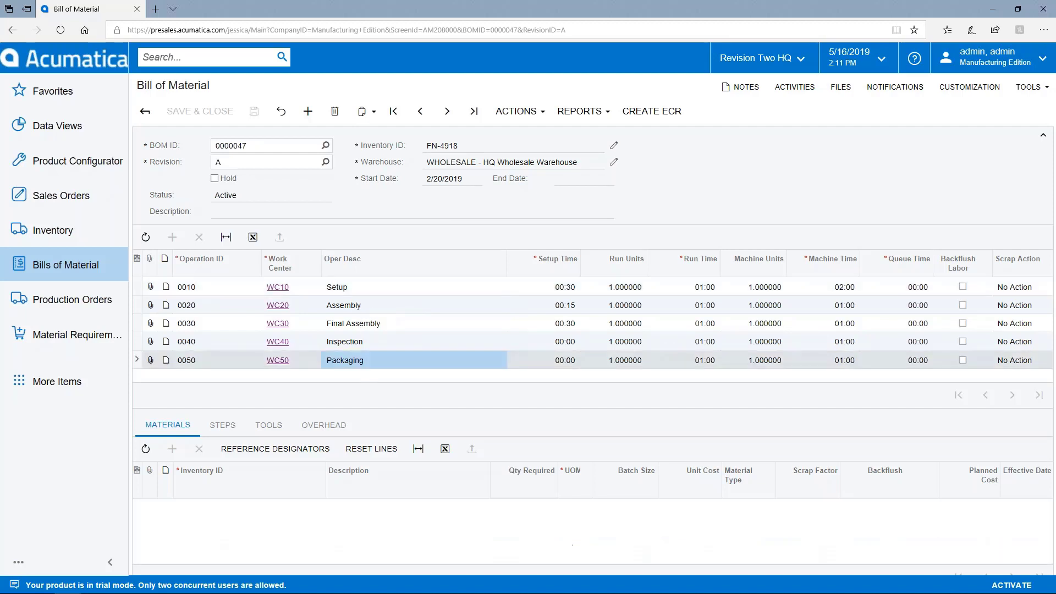
left_click(383, 292)
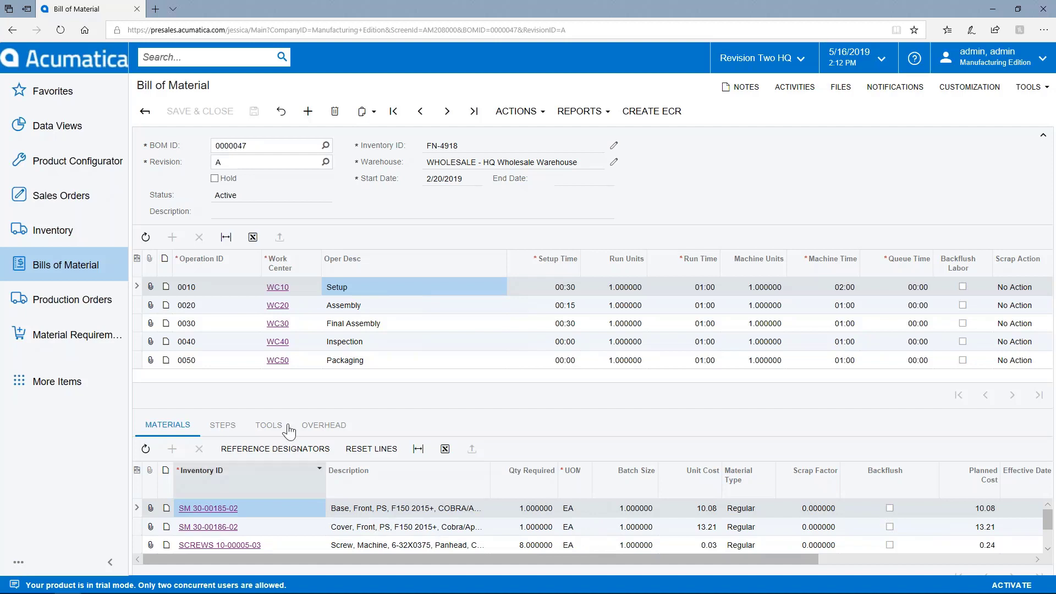
left_click(355, 306)
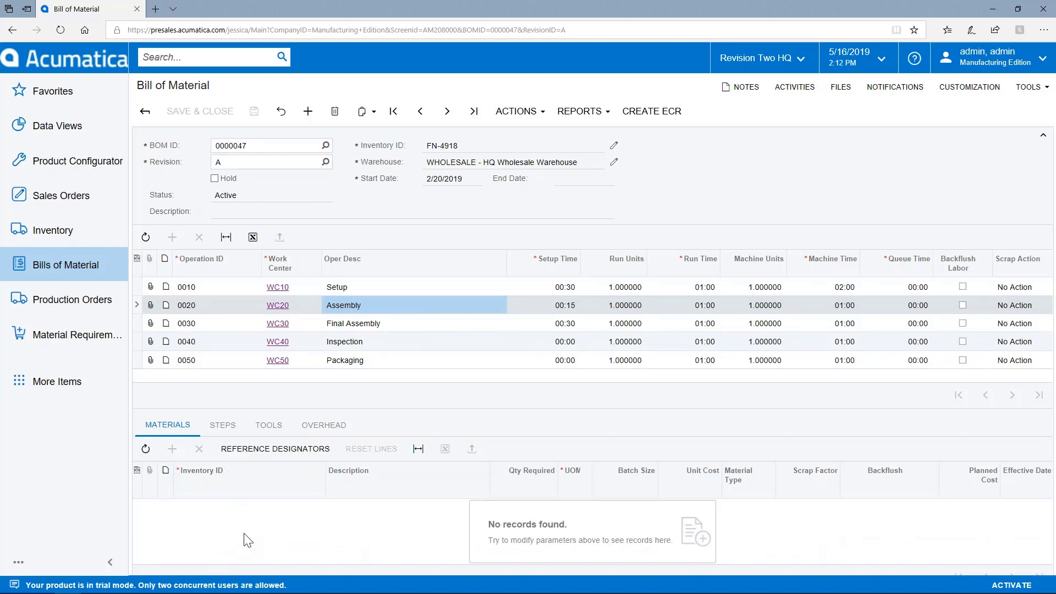
left_click(351, 289)
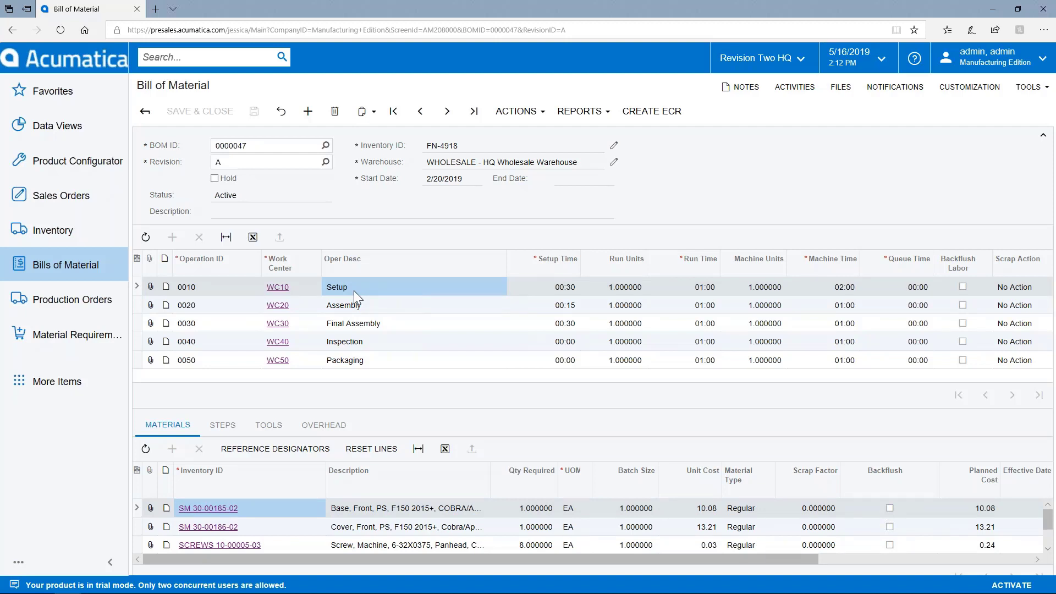
left_click(224, 435)
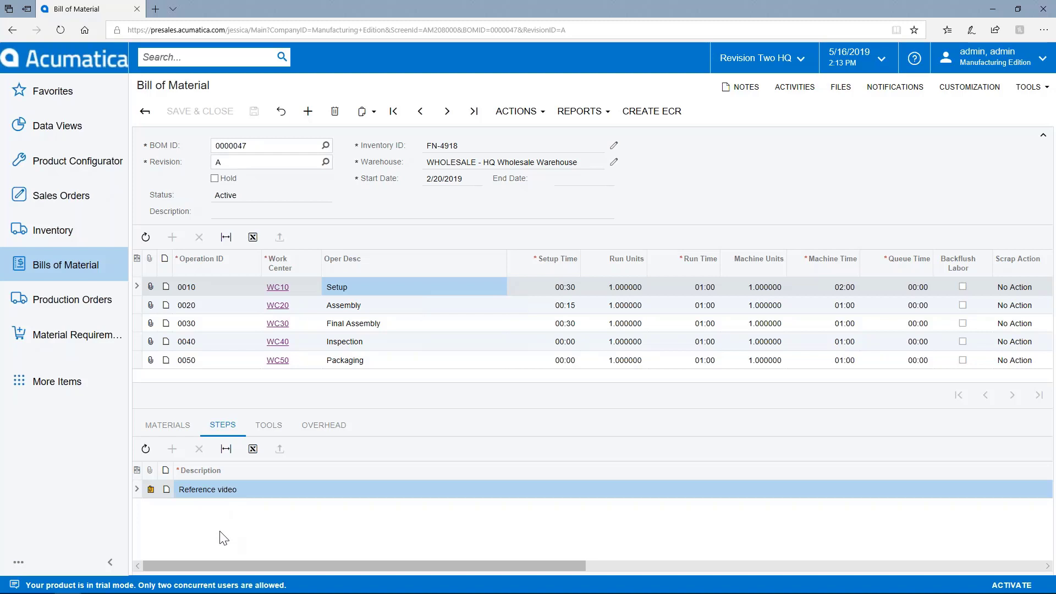
left_click(150, 489)
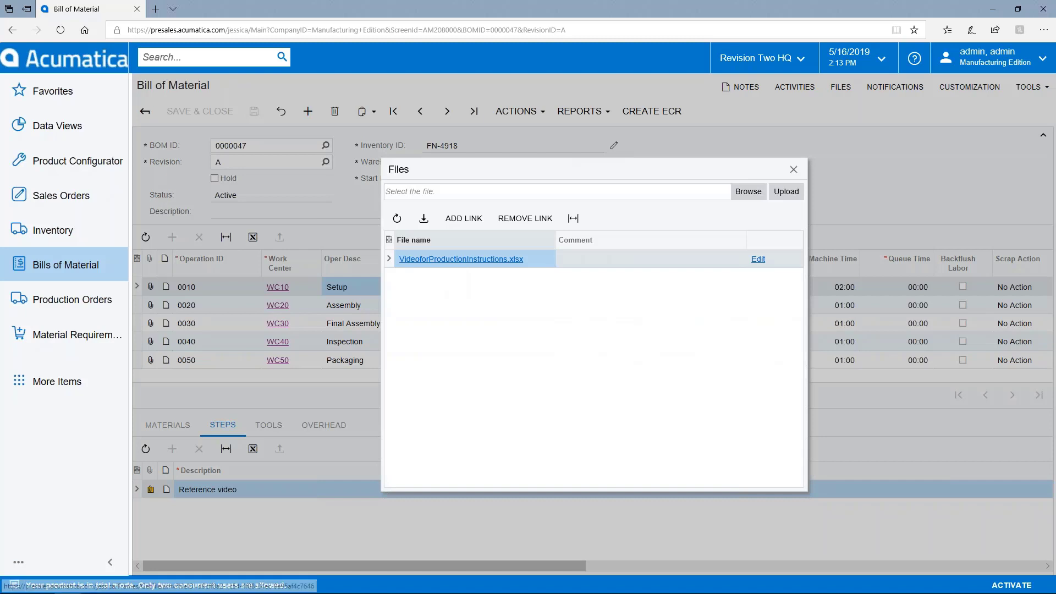
left_click(794, 169)
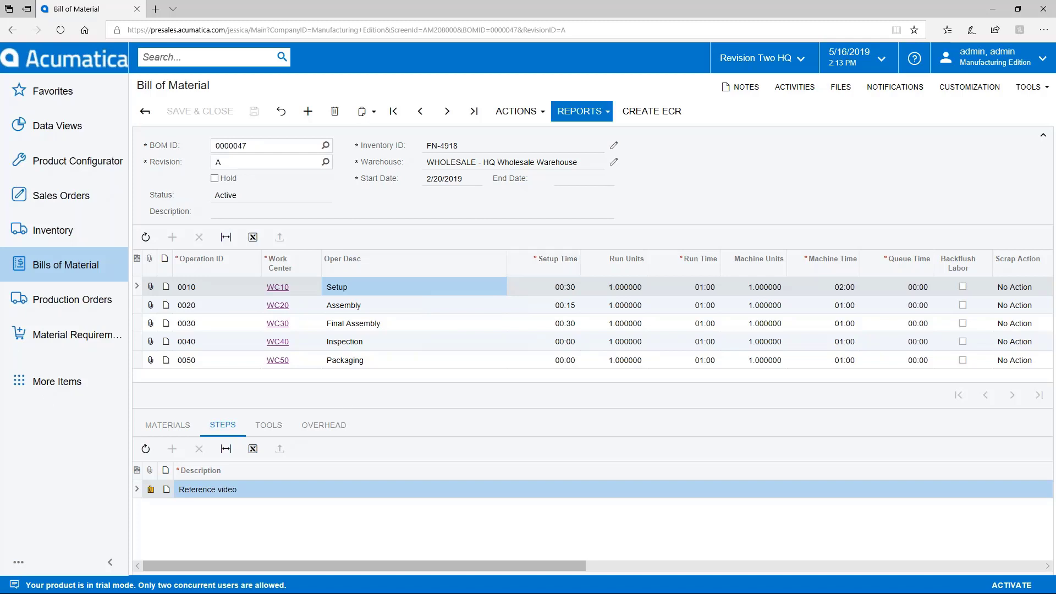
left_click(580, 111)
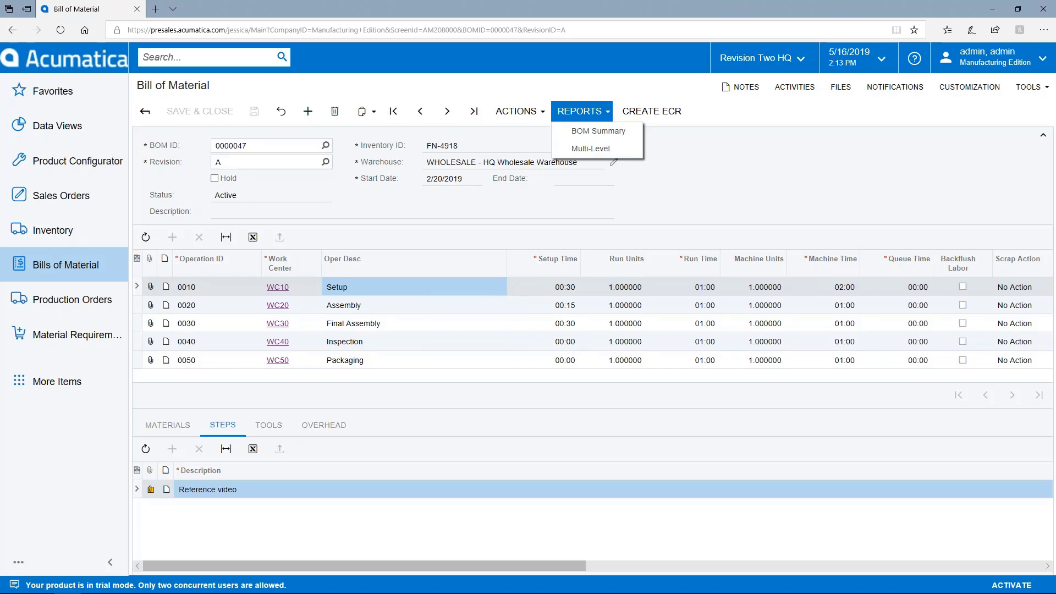
left_click(585, 138)
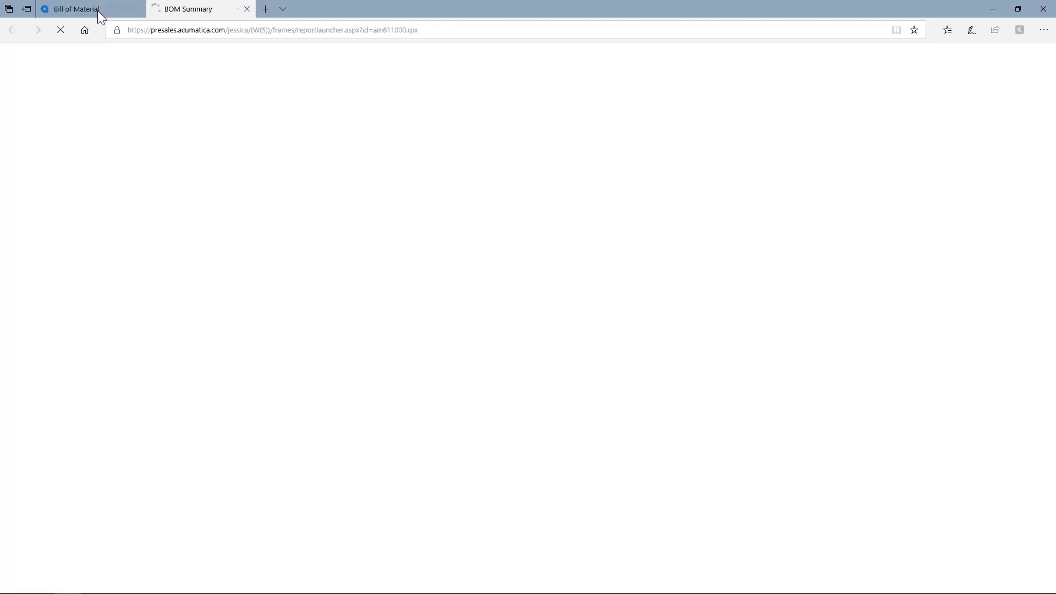
left_click(98, 10)
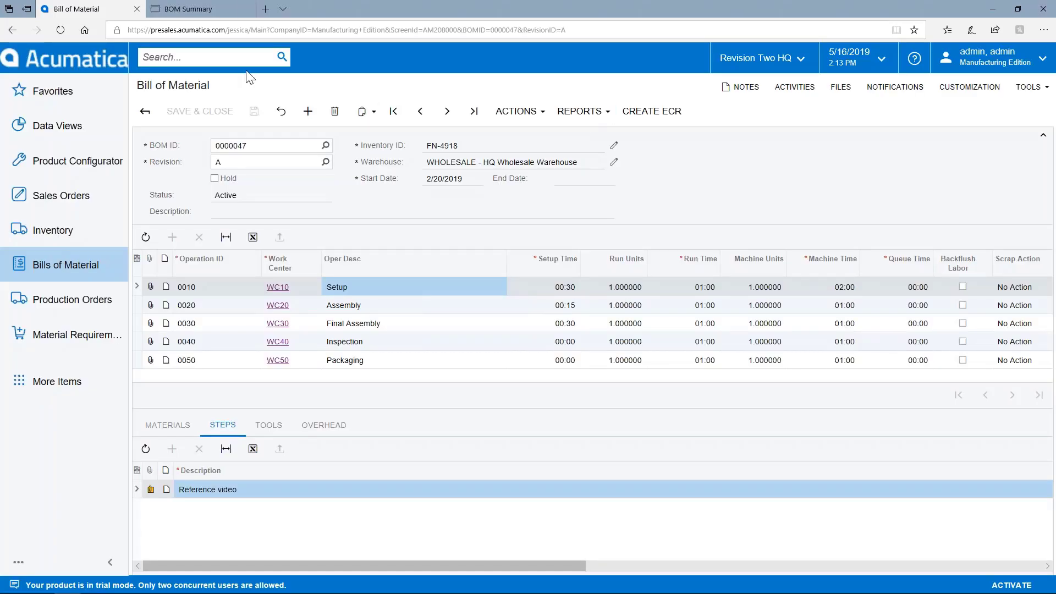
left_click(209, 9)
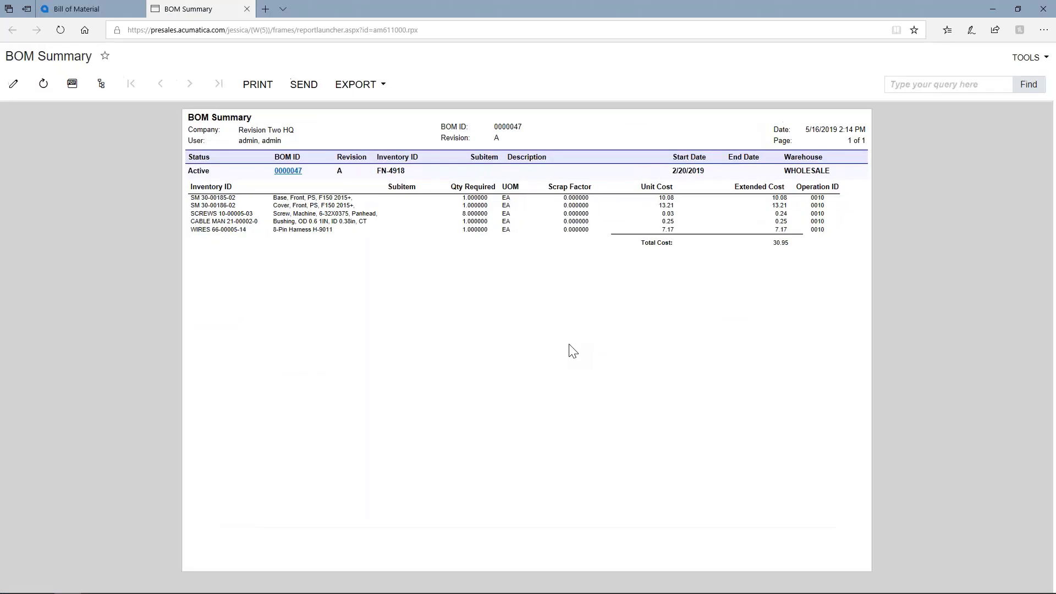
left_click(247, 9)
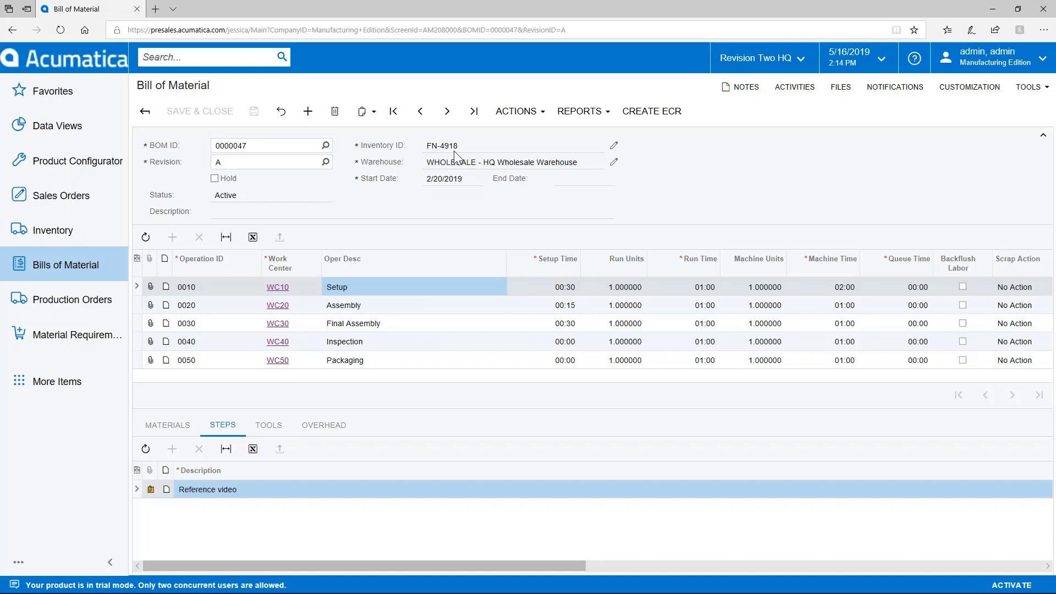
- Create and save a new production order for item FN-4918 in the WHOLESALE warehouse
left_click(68, 301)
left_click(209, 139)
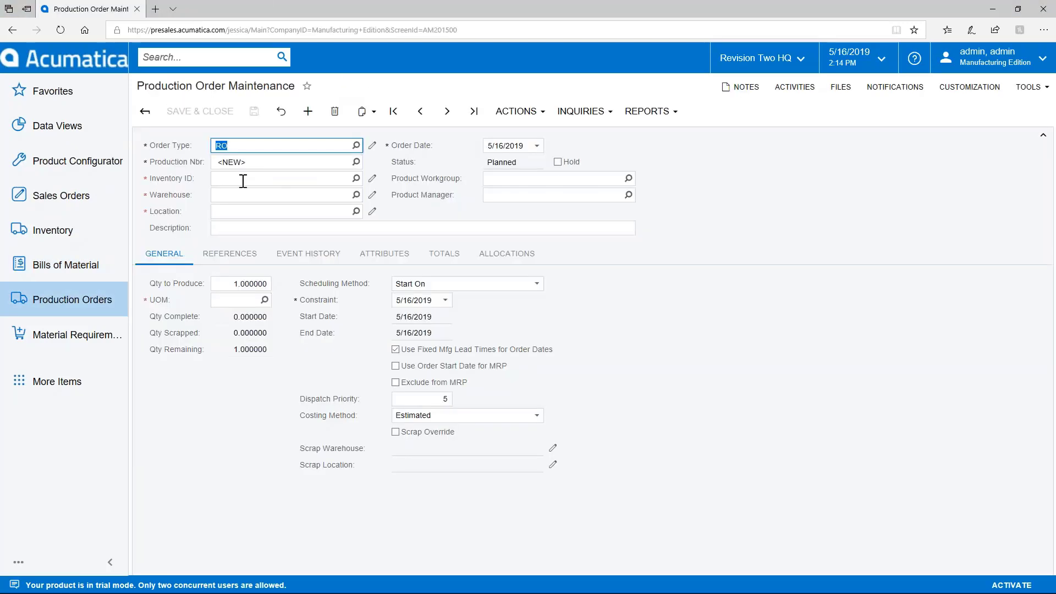
left_click(242, 180)
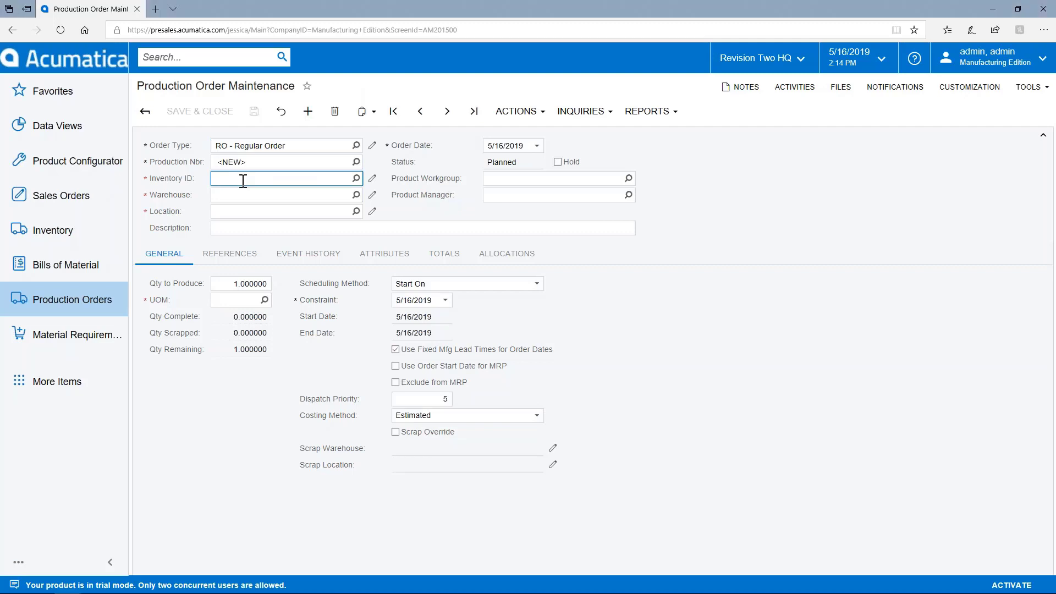
type("fn")
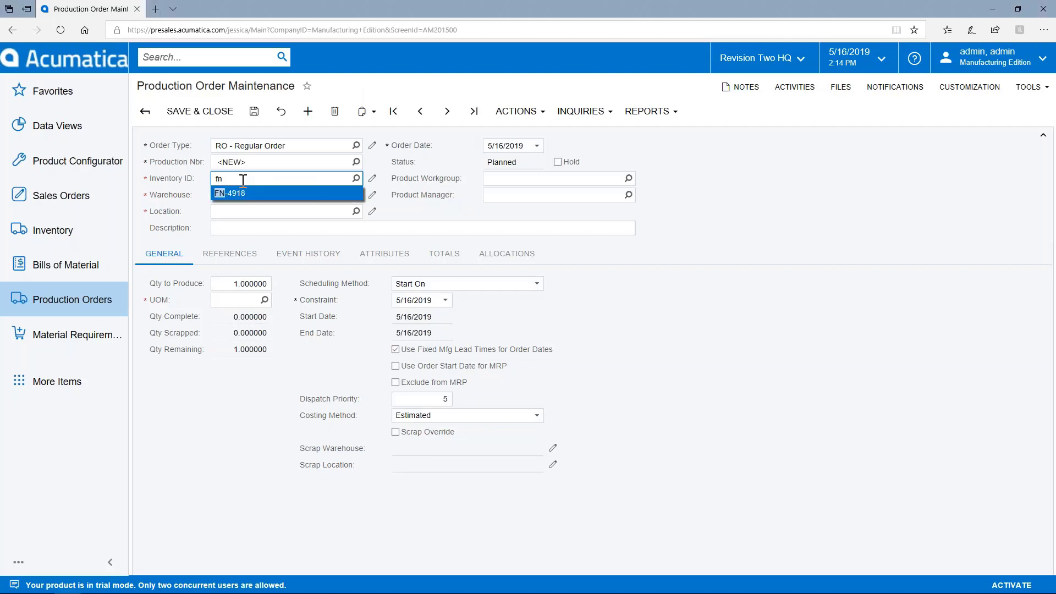
left_click(231, 194)
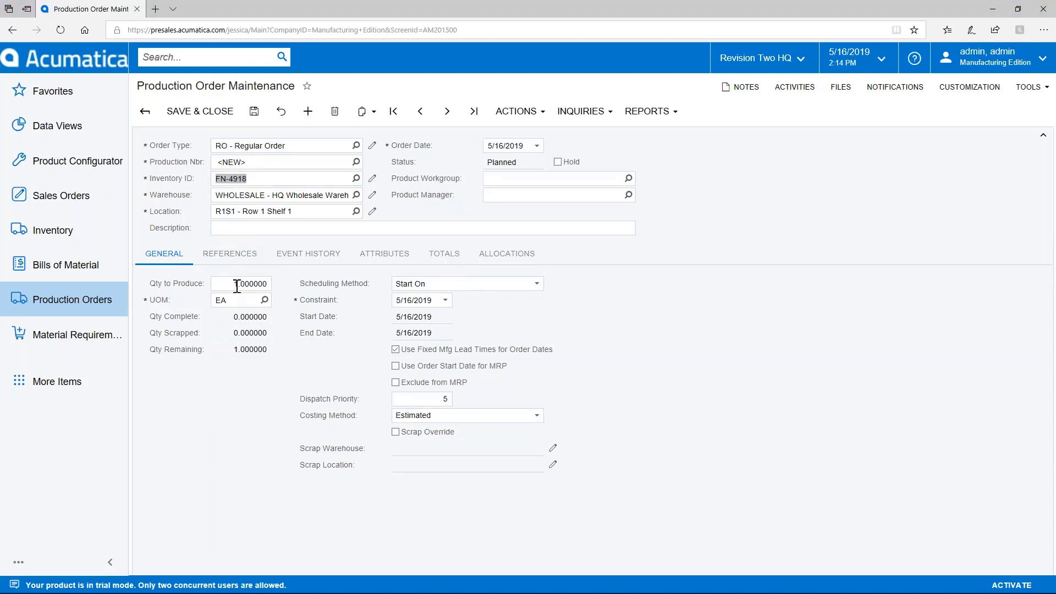
left_click(255, 112)
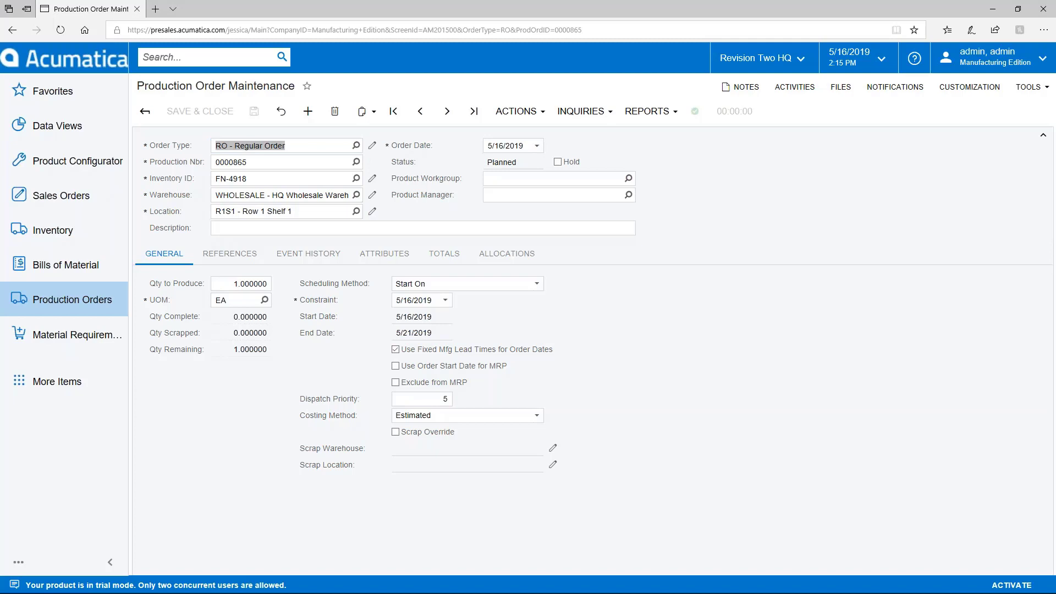
left_click(766, 320)
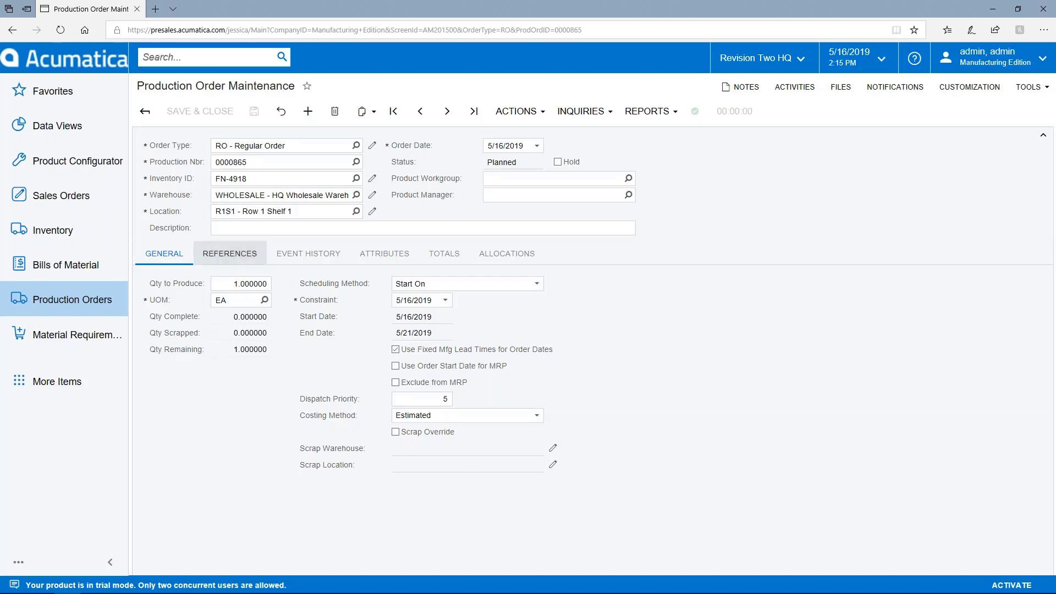
- Review order 0000865's References (source BOM 0000047), Totals and Event History tabs, zoomed in slightly
left_click(229, 253)
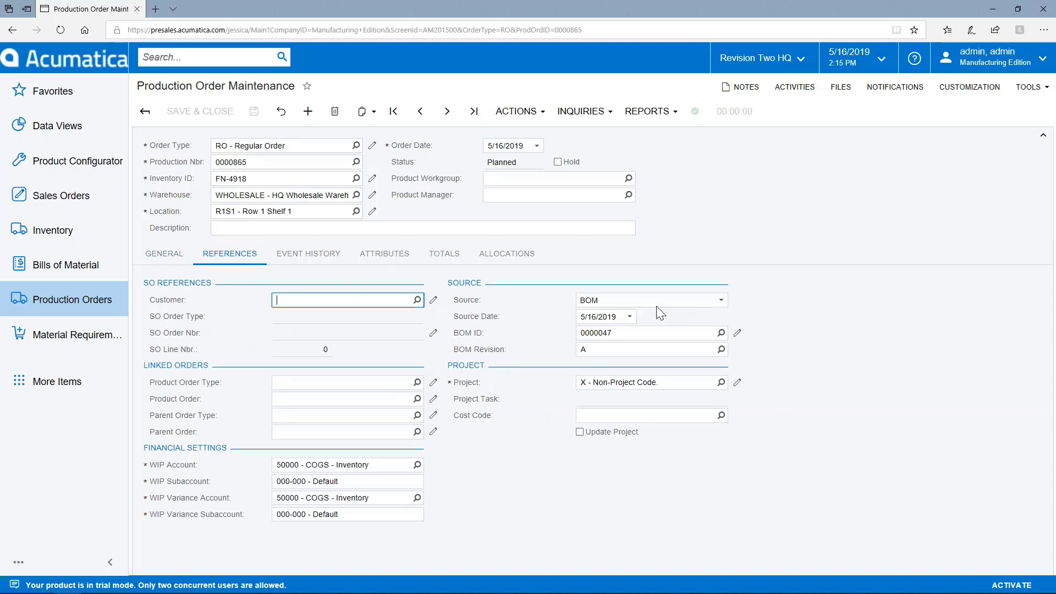
left_click(640, 330)
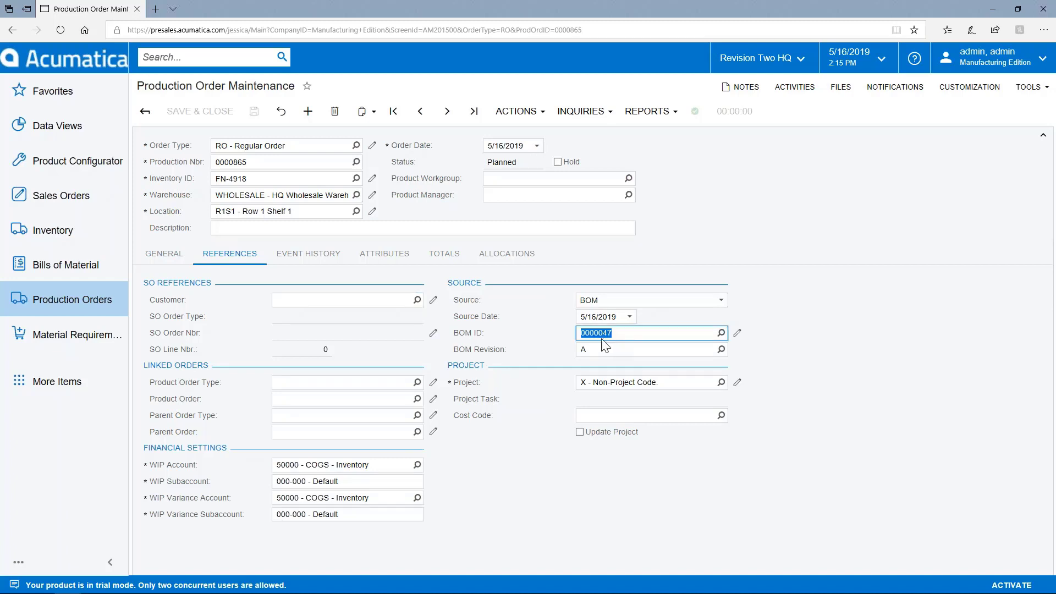
left_click(443, 255)
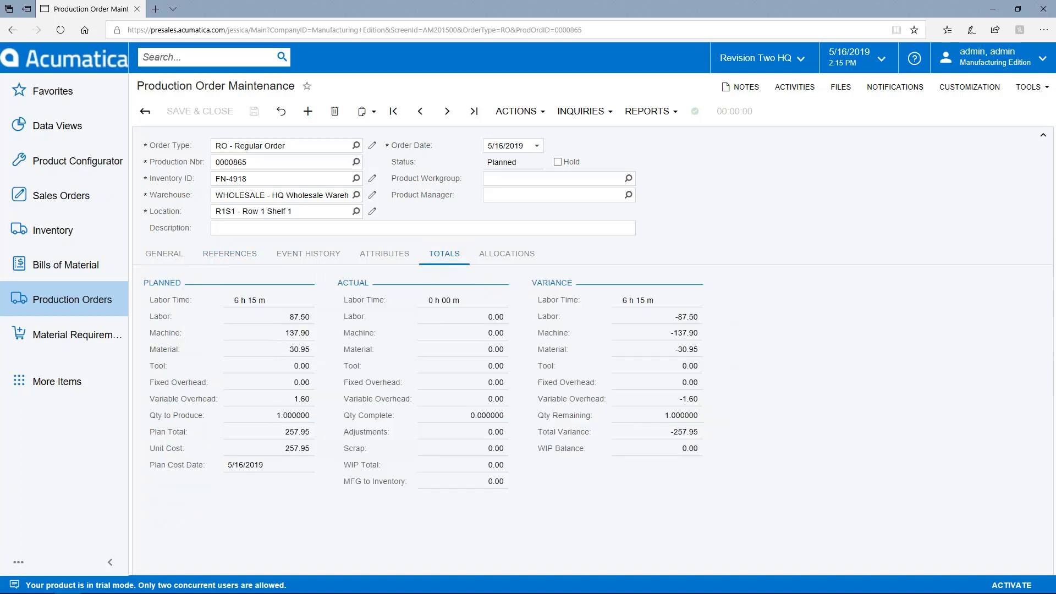
key("ctrl+plus")
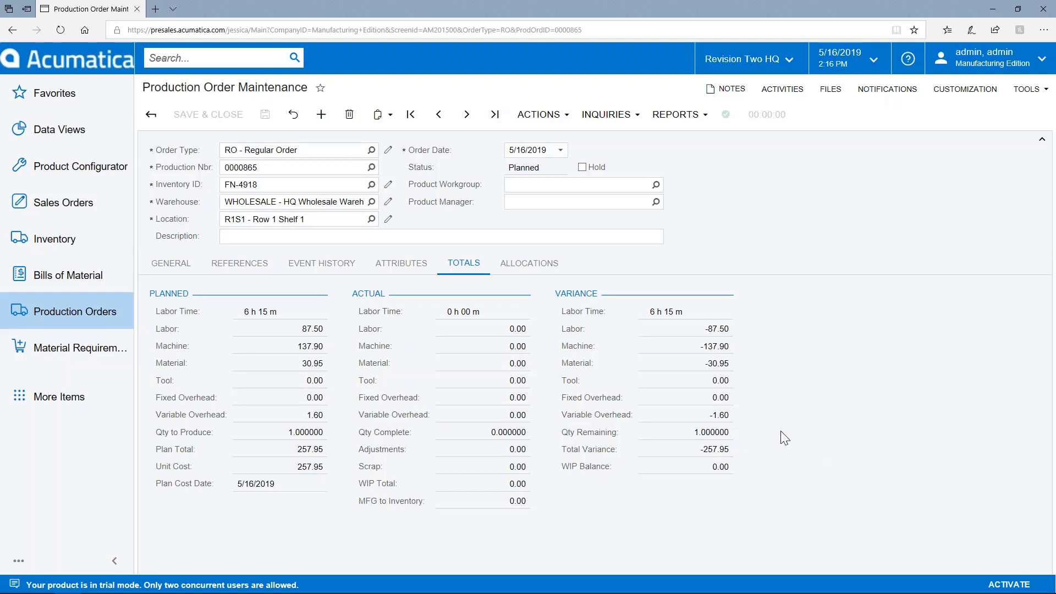
left_click(308, 267)
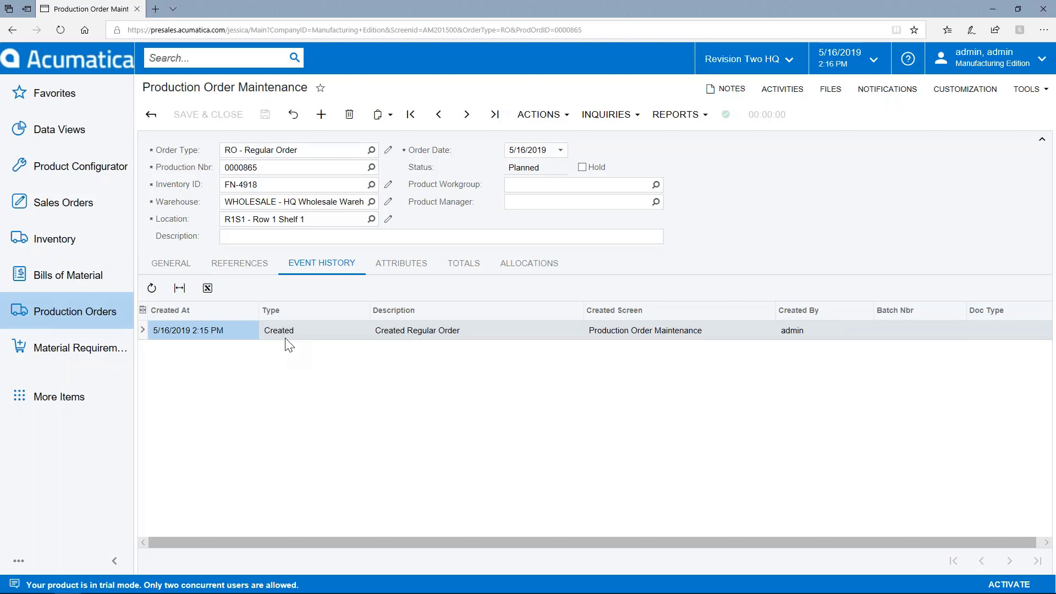
left_click(171, 263)
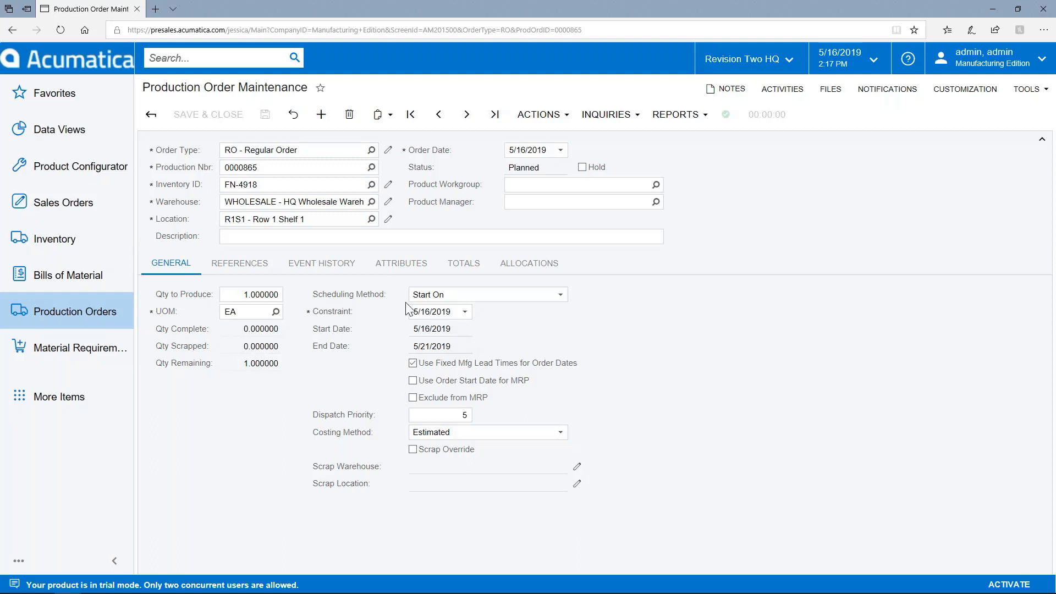
left_click(325, 269)
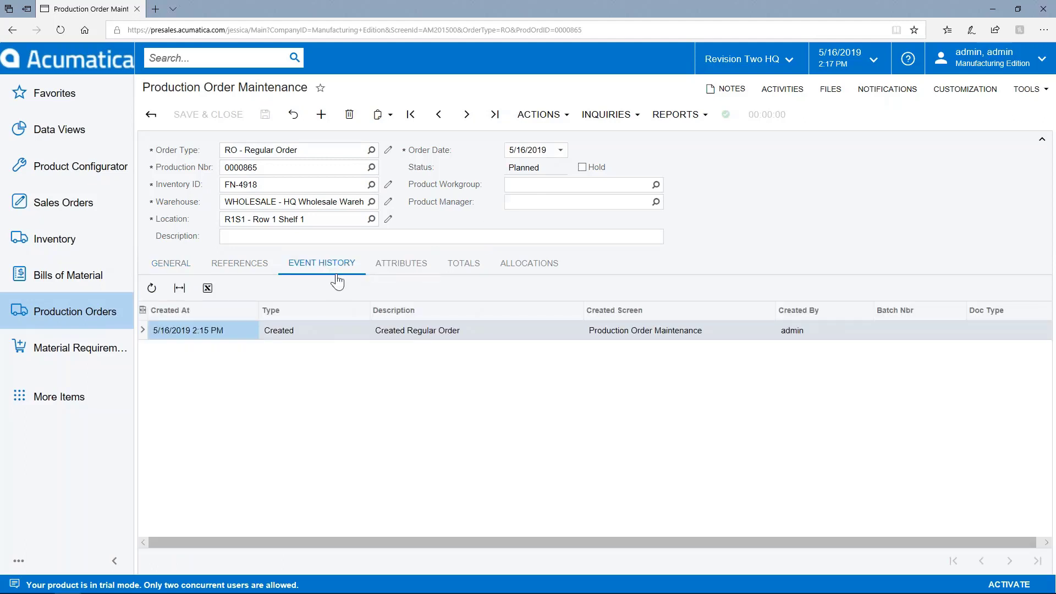
- Release production order 0000865, then look through the Actions and Inquiries menus
left_click(539, 114)
left_click(542, 159)
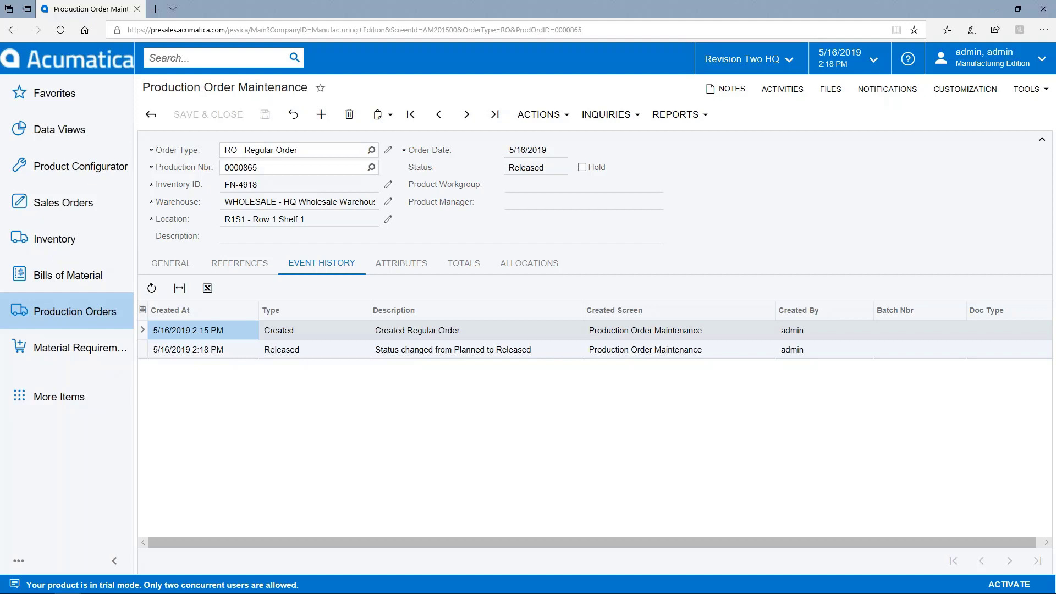
left_click(543, 130)
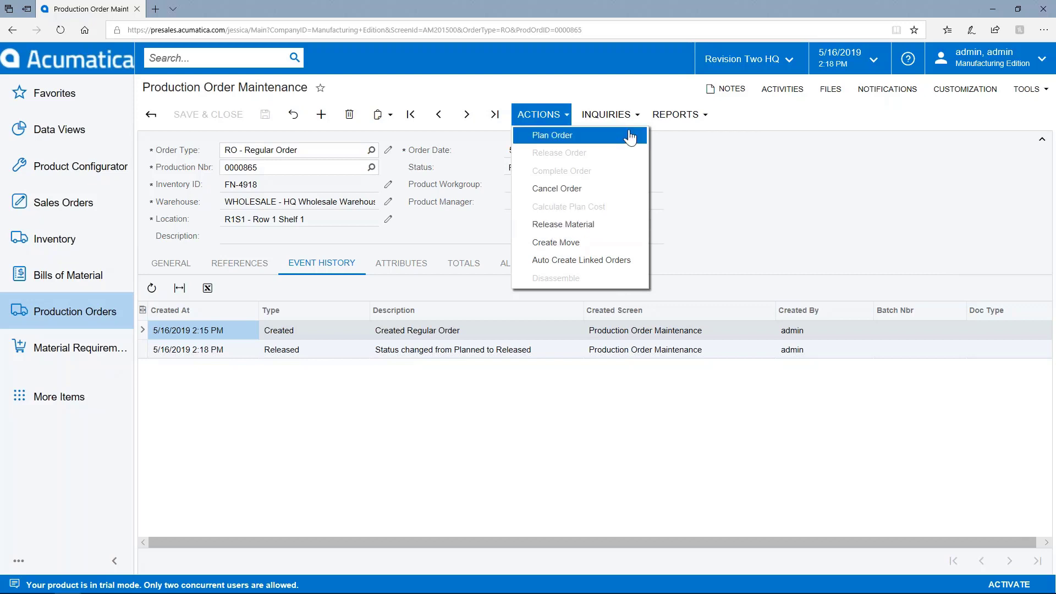
left_click(606, 114)
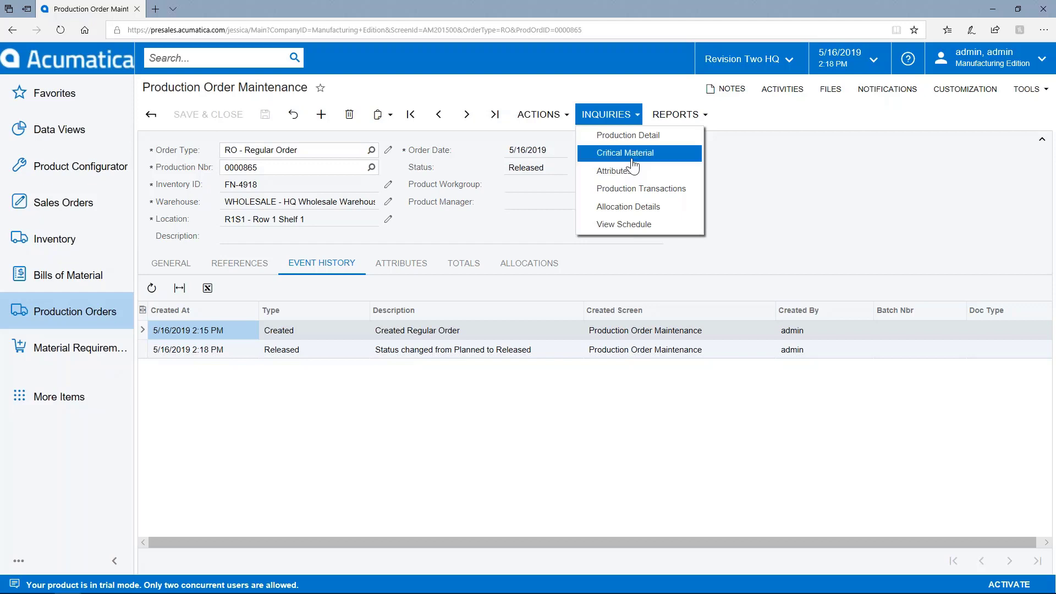
- Open the Critical Material inquiry for order 0000865 and clear its Production Nbr
left_click(634, 165)
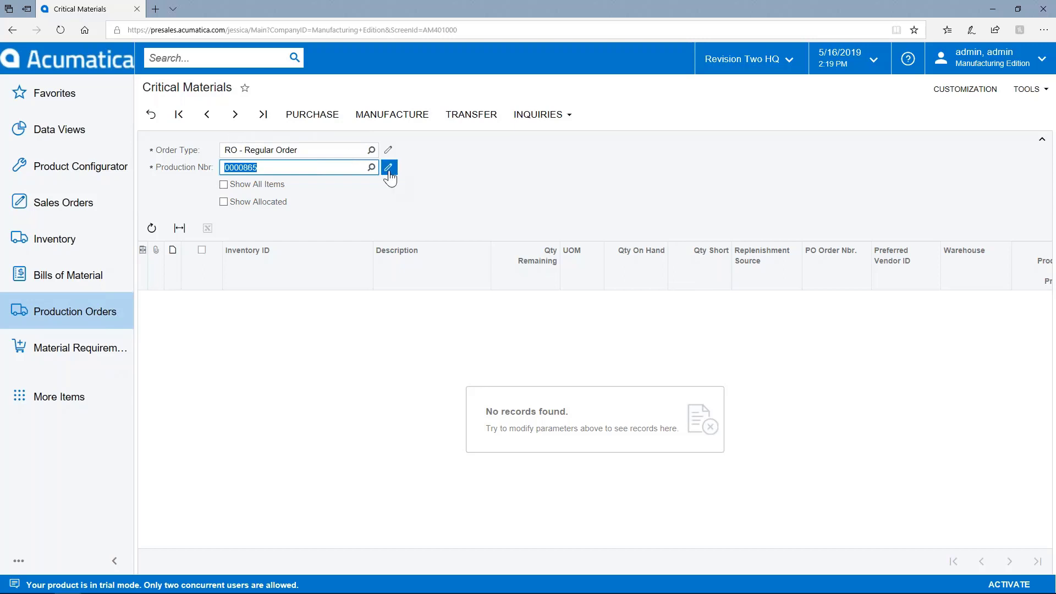
left_click(151, 114)
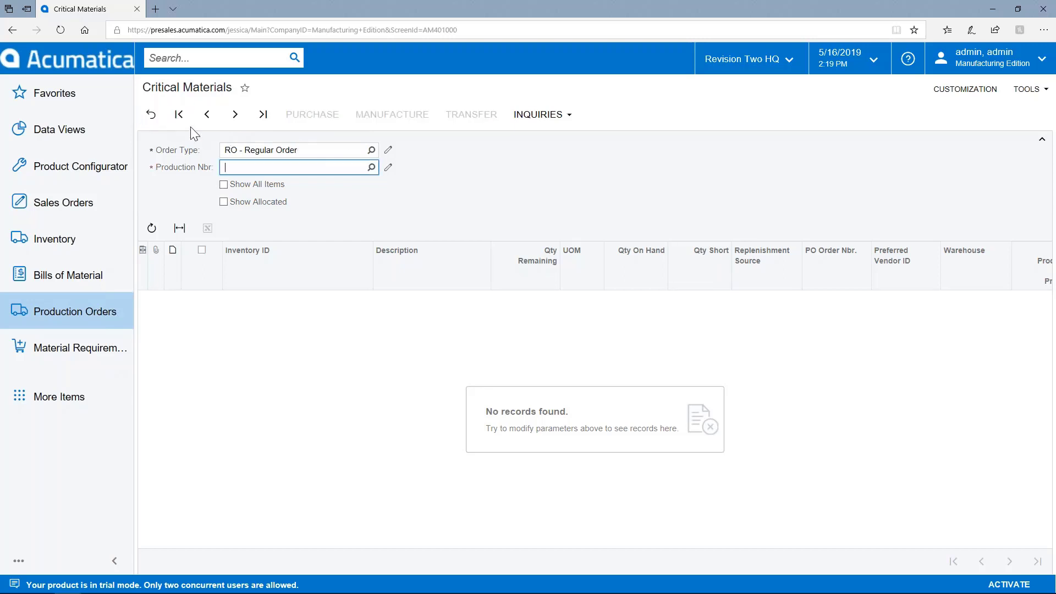
- Reopen production order 0000865 from the order list sorted by Production Nbr, newest first
left_click(58, 312)
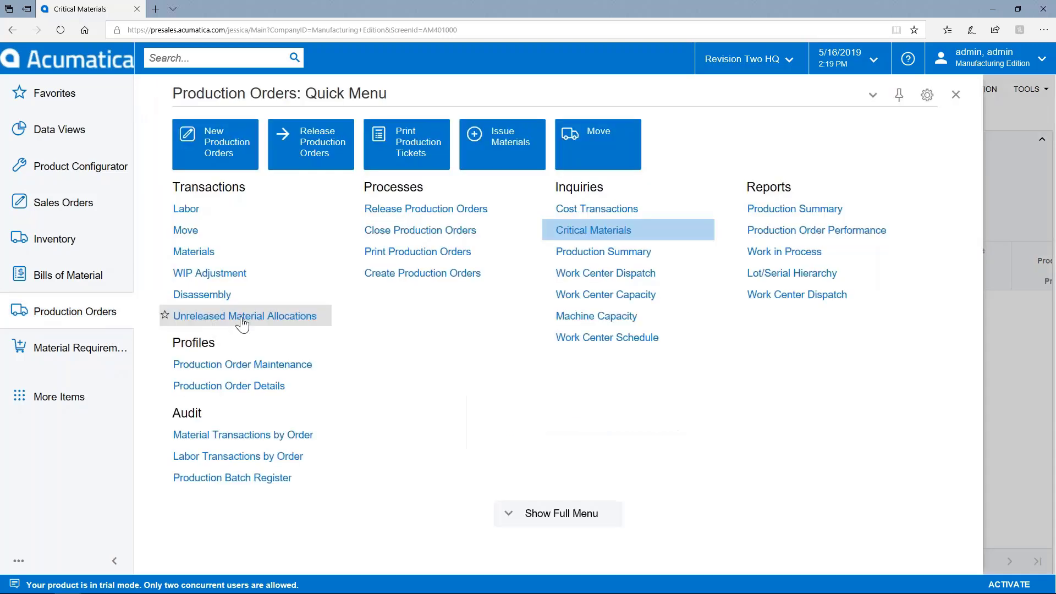
left_click(263, 366)
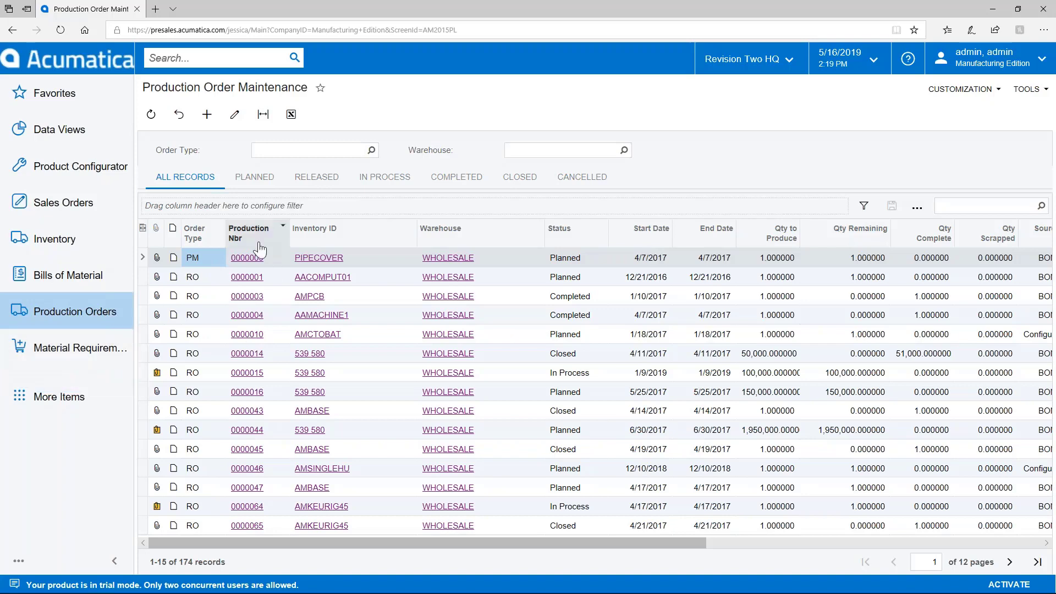
left_click(283, 225)
left_click(287, 275)
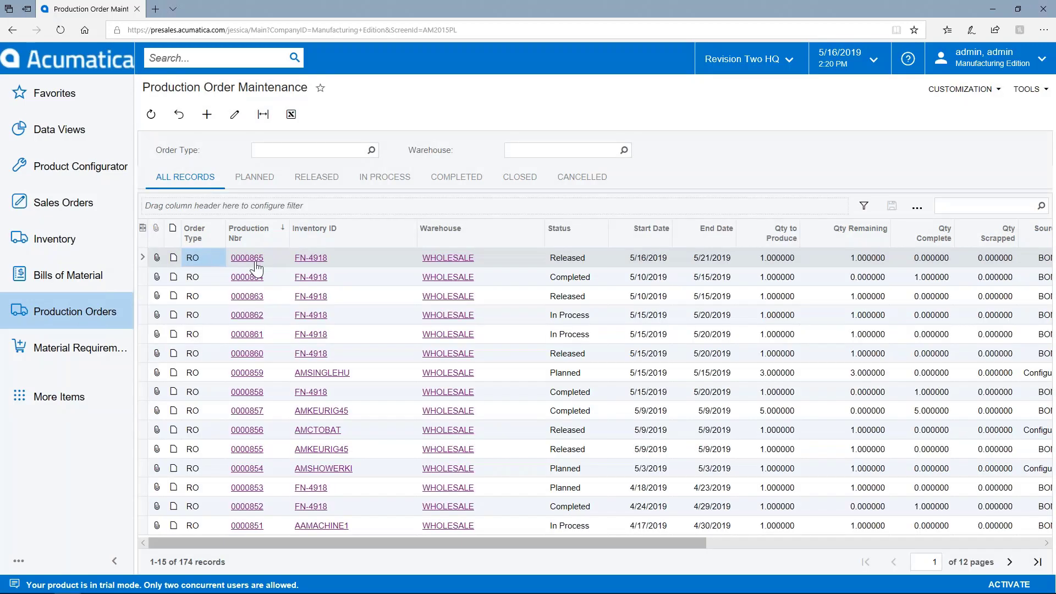
left_click(256, 264)
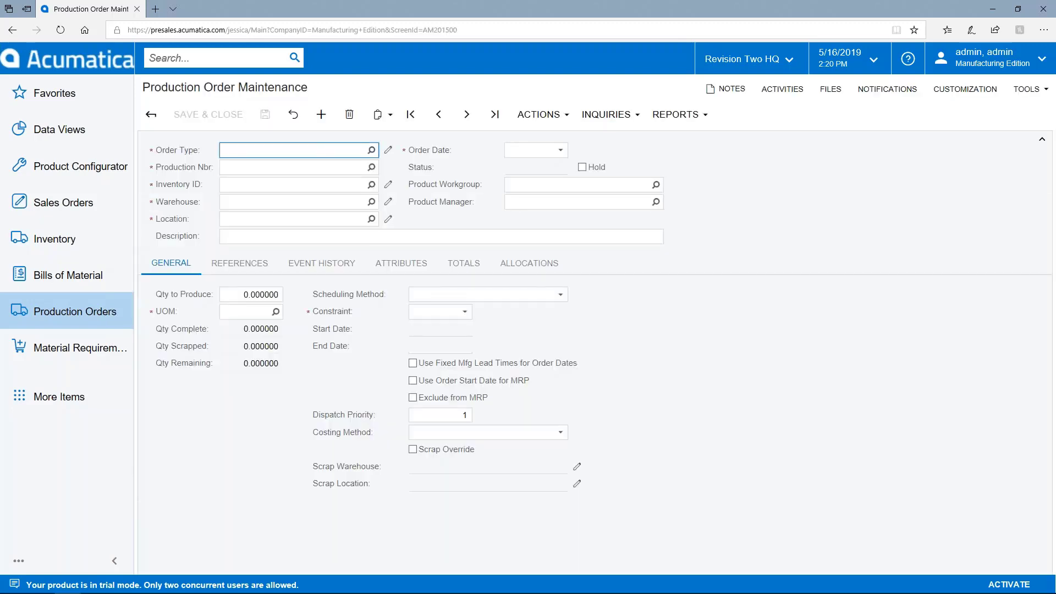
left_click(547, 114)
- Release both materials for order 0000865 into materials batch MALT0000091
left_click(567, 227)
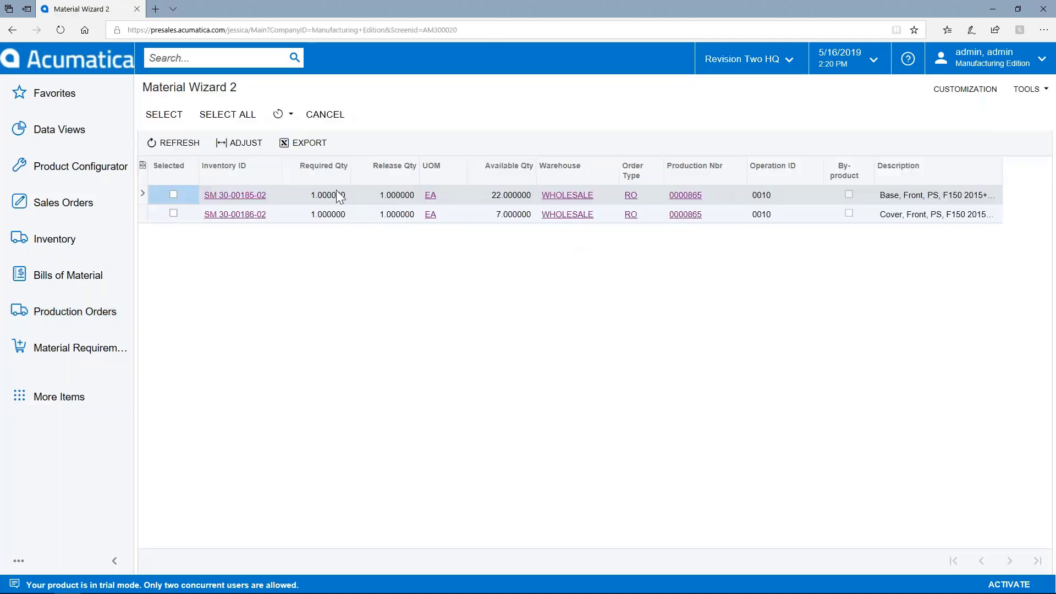
left_click(226, 127)
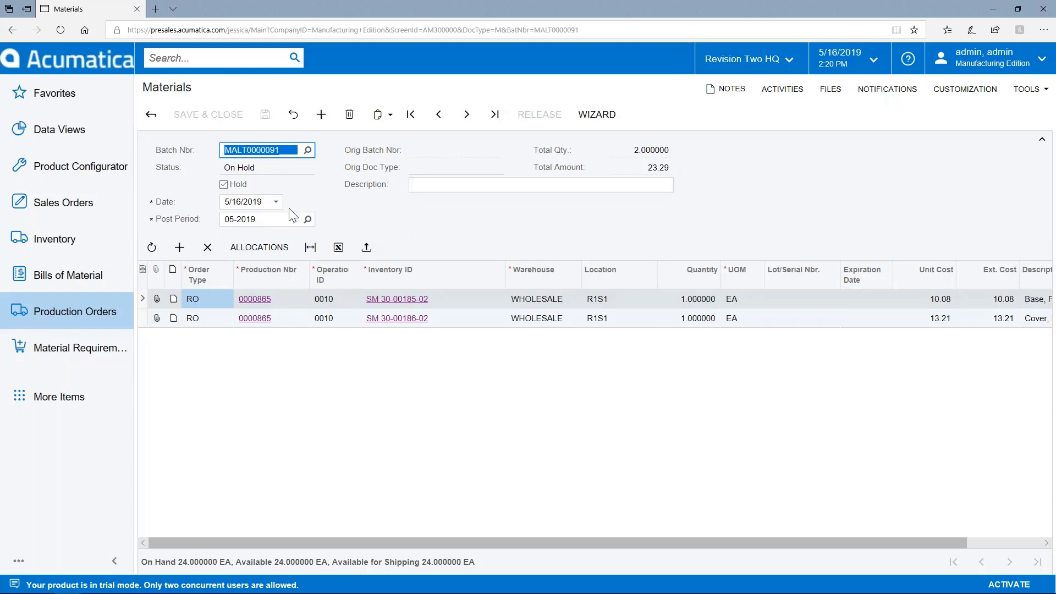
- Take batch MALT0000091 off hold and view the first line's allocation at R1S1
left_click(223, 184)
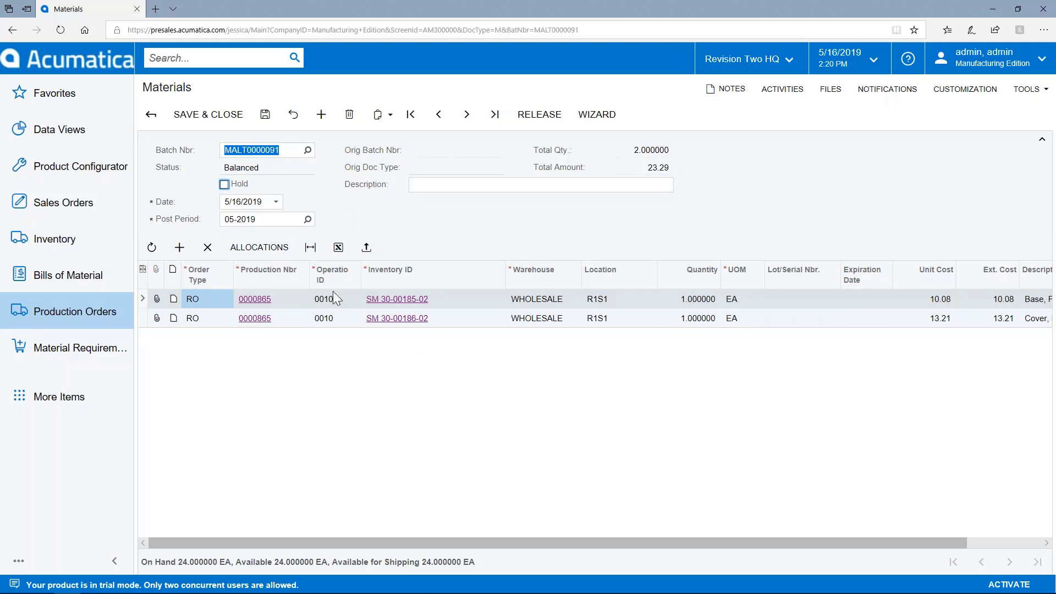
left_click(263, 253)
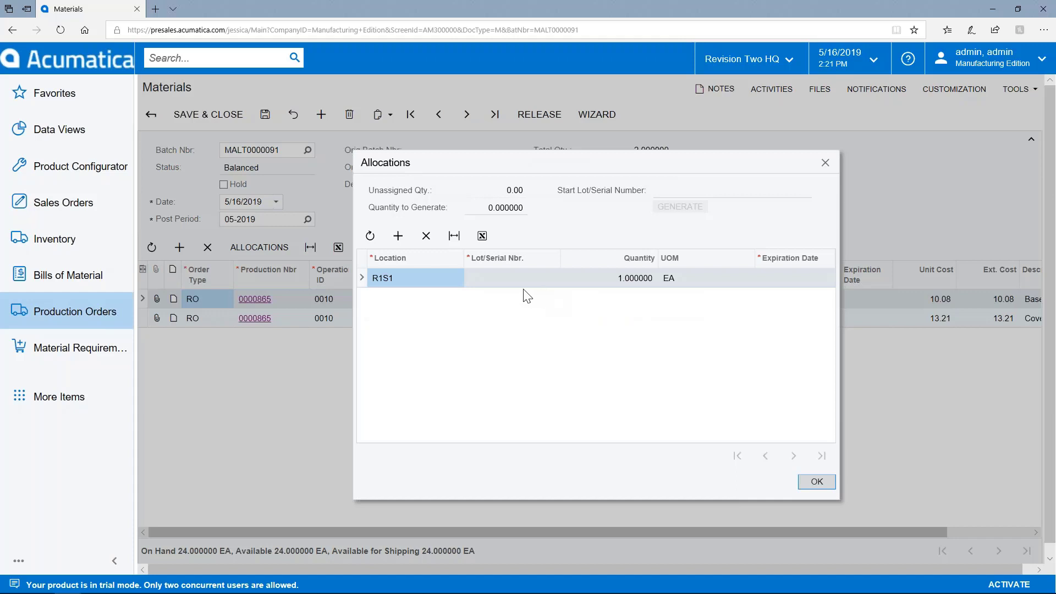
- Check the R1S1 lot/serial allocation, close Allocations, and select part SM 30-00186-02's line
left_click(490, 286)
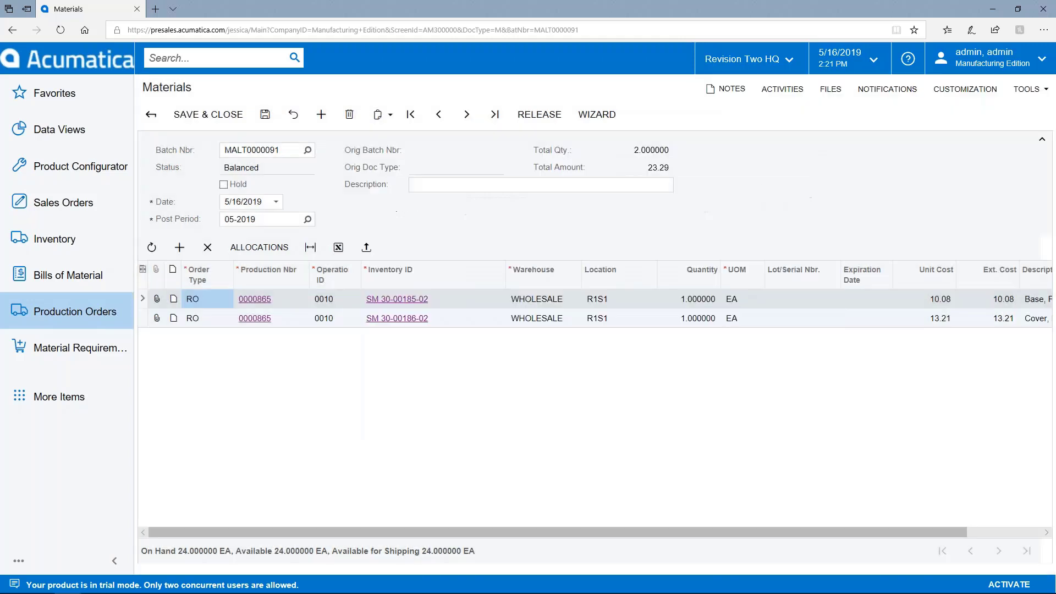
left_click(826, 162)
left_click(441, 325)
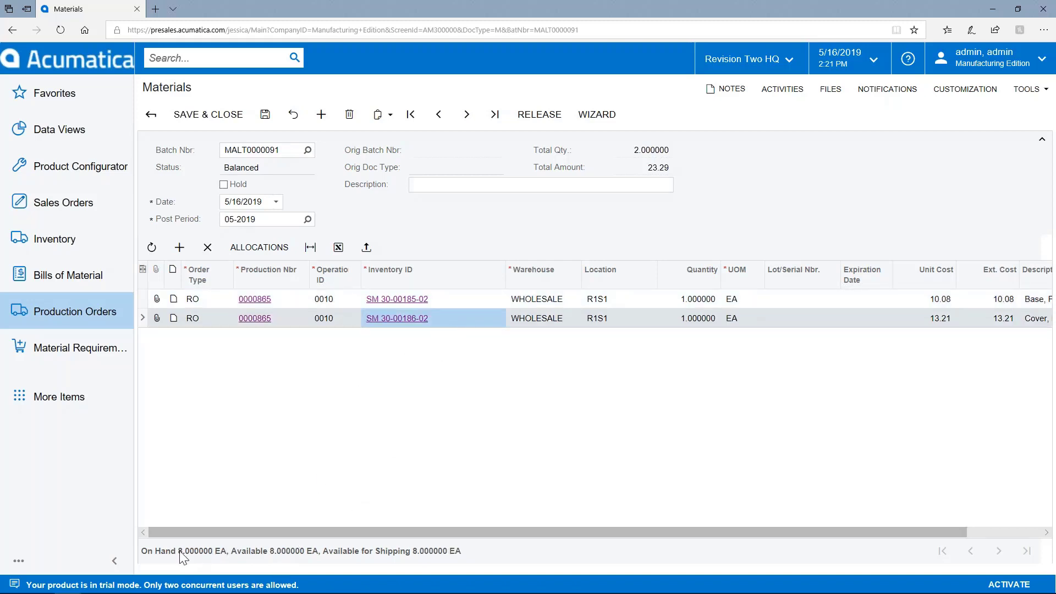
- Release materials batch MALT0000091, issuing both components to order 0000865
left_click(453, 301)
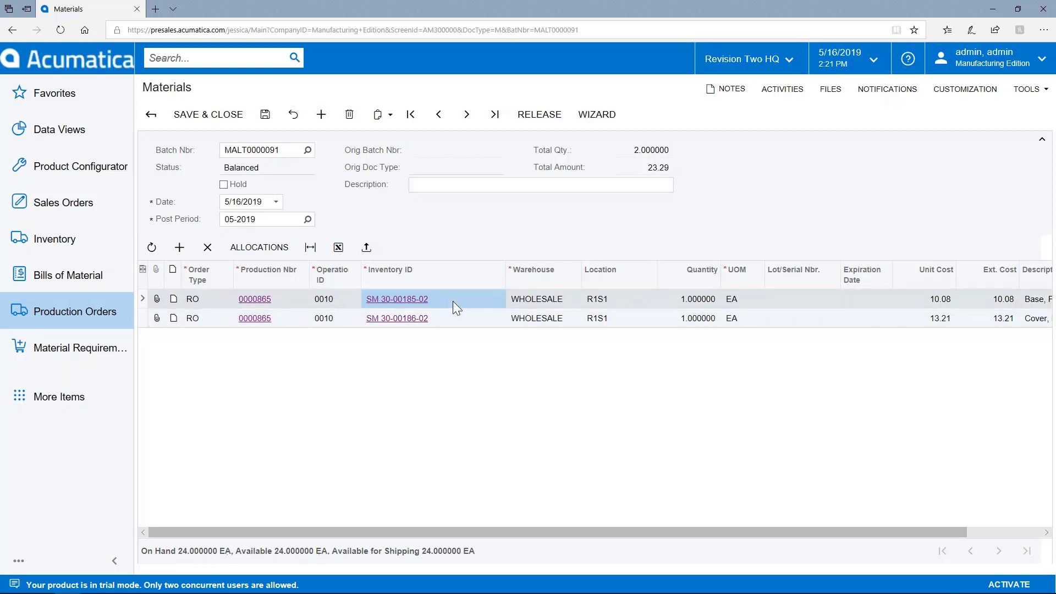
left_click(535, 117)
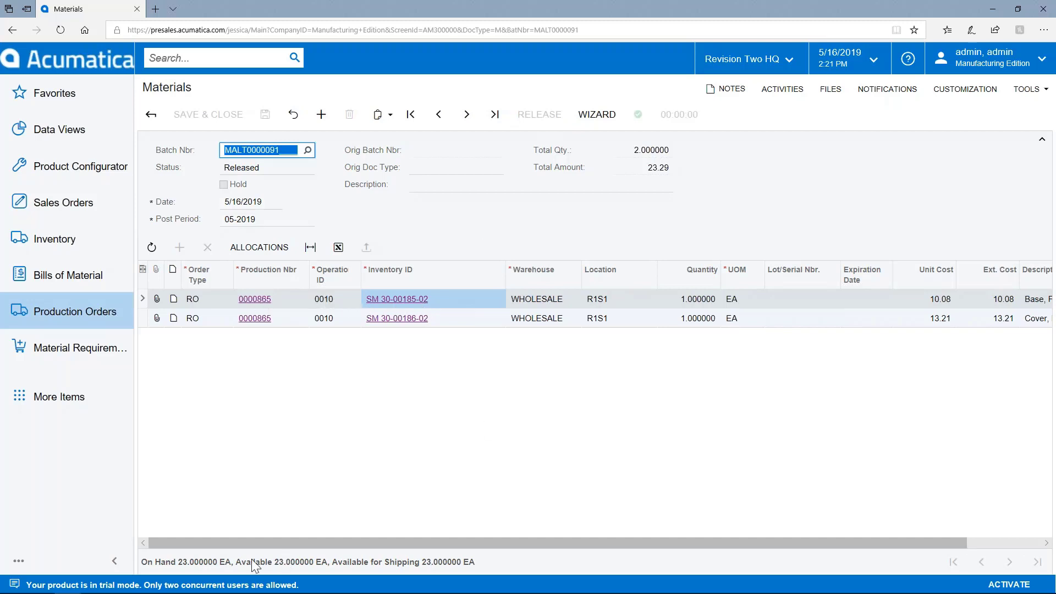
left_click(284, 325)
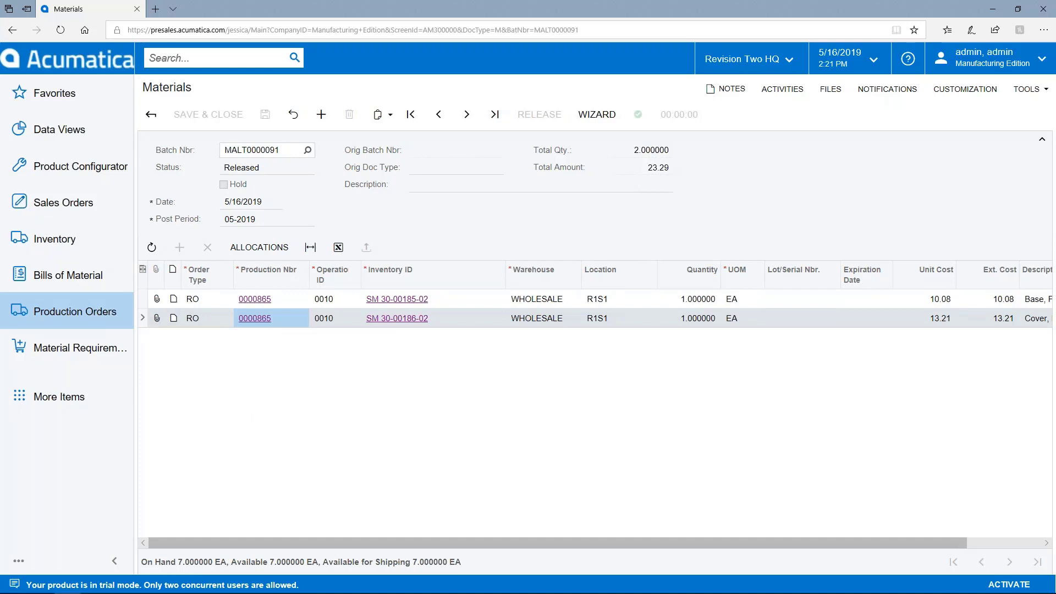
- Open production order 0000865 full screen and inspect its MALT0000091 Material Transaction event
left_click(255, 319)
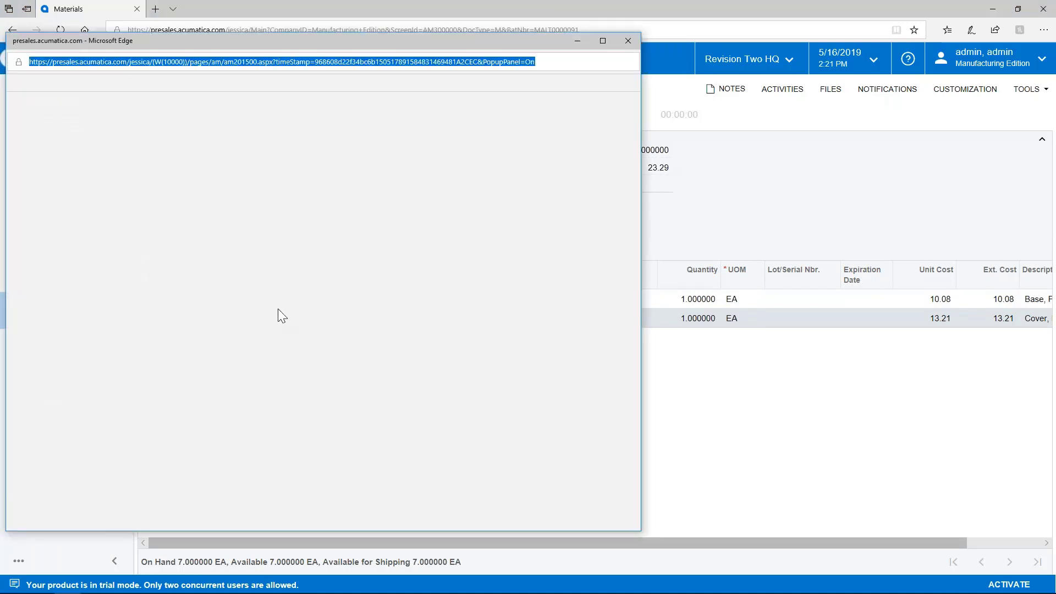
left_click(603, 41)
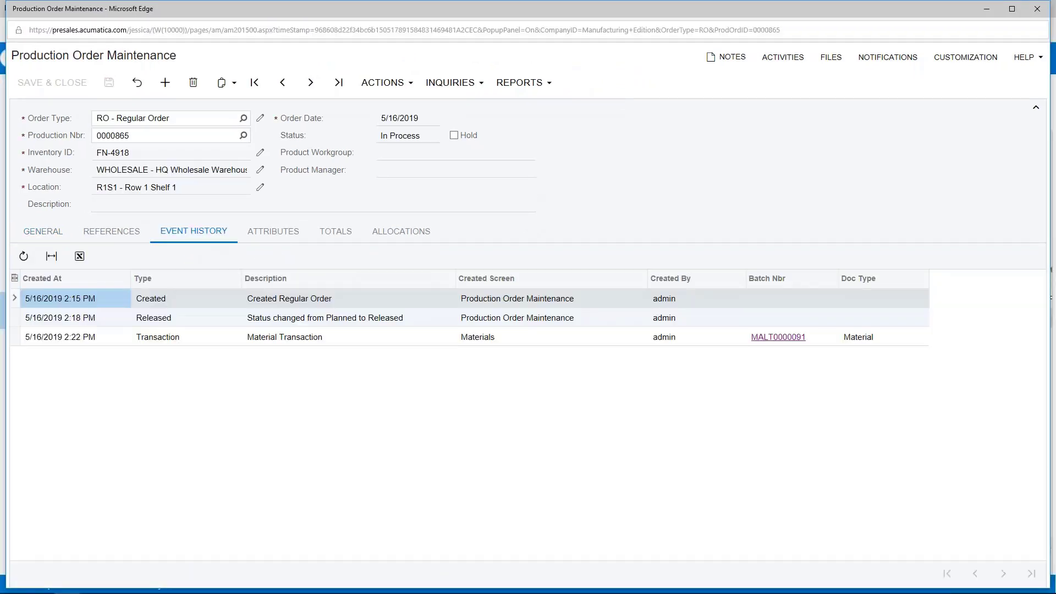
left_click(248, 342)
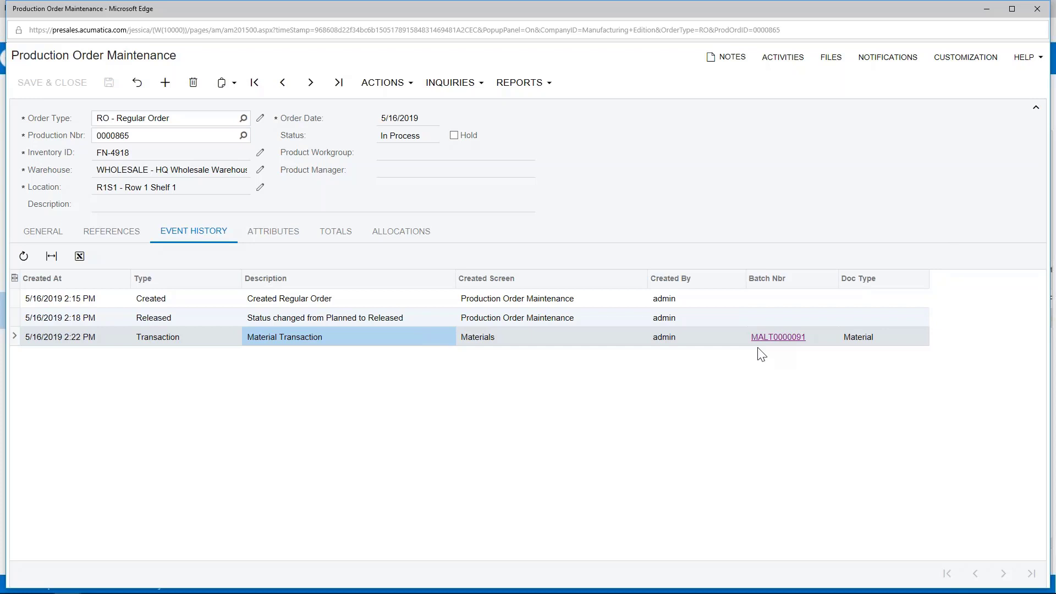
- Review order 0000865's totals (23.29 actual material cost) and general details, then close it
left_click(342, 238)
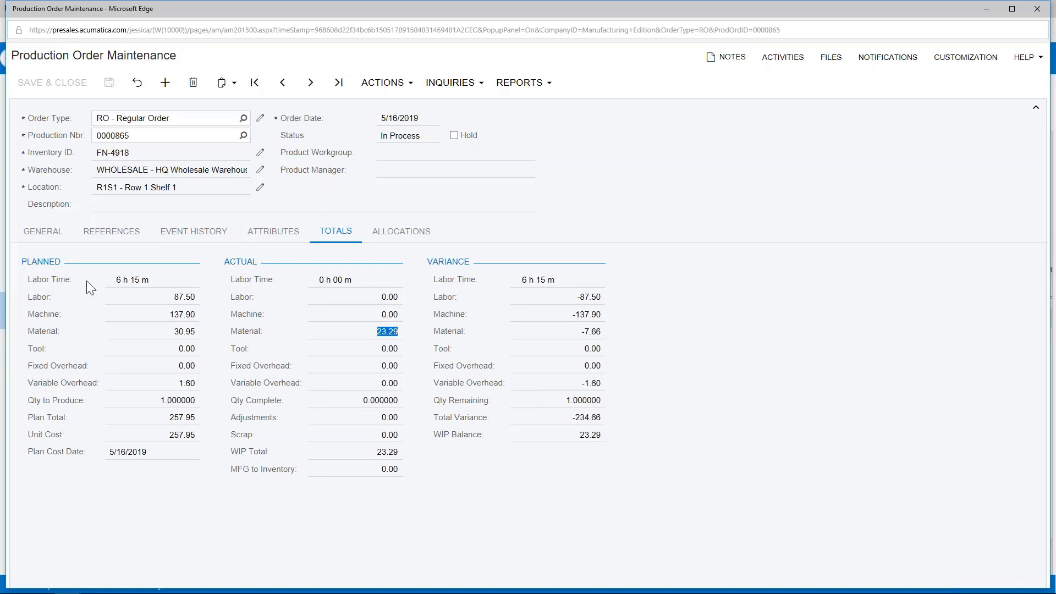
left_click(41, 234)
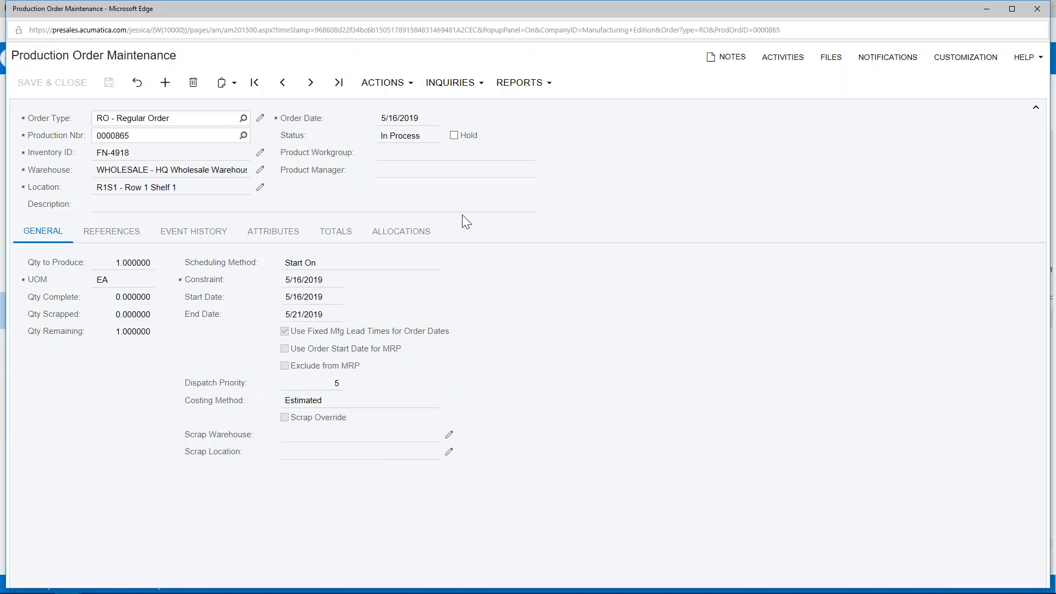
left_click(1034, 16)
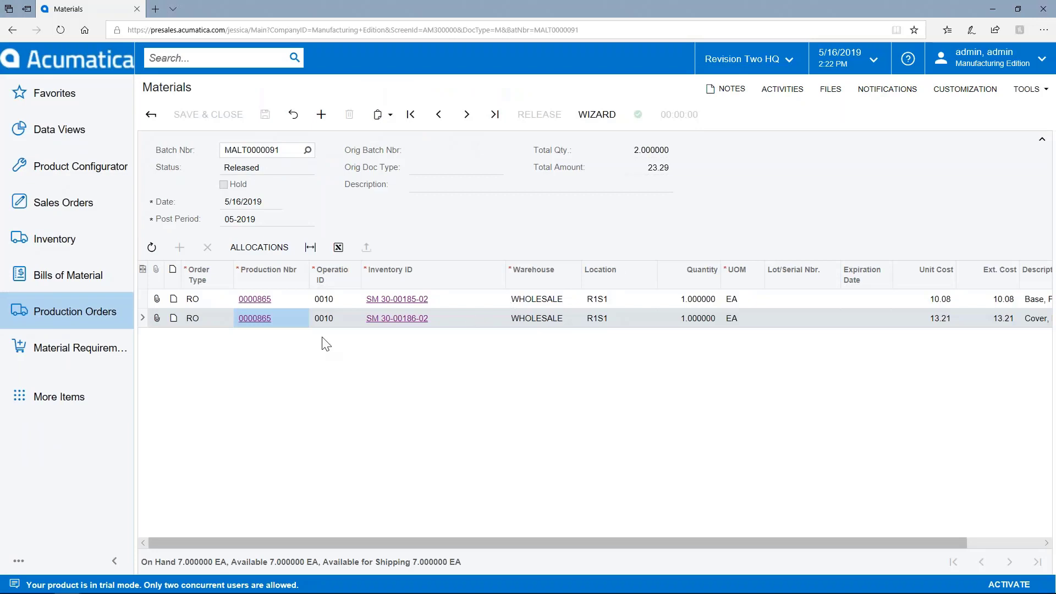
- Create a new labor batch from the Production Orders quick menu, On Hold for 5/16/2019
left_click(107, 328)
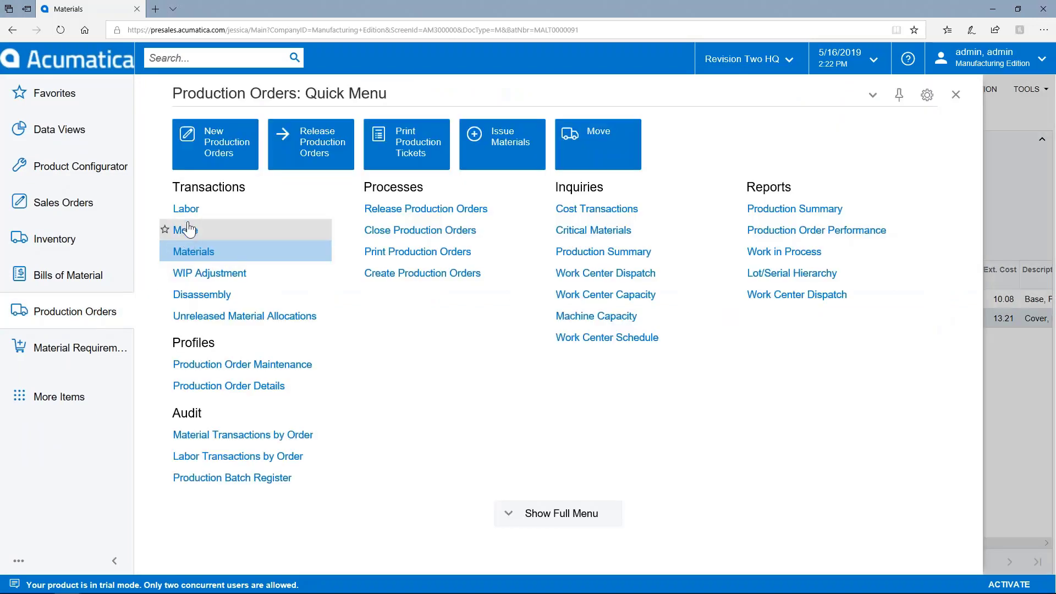
left_click(184, 228)
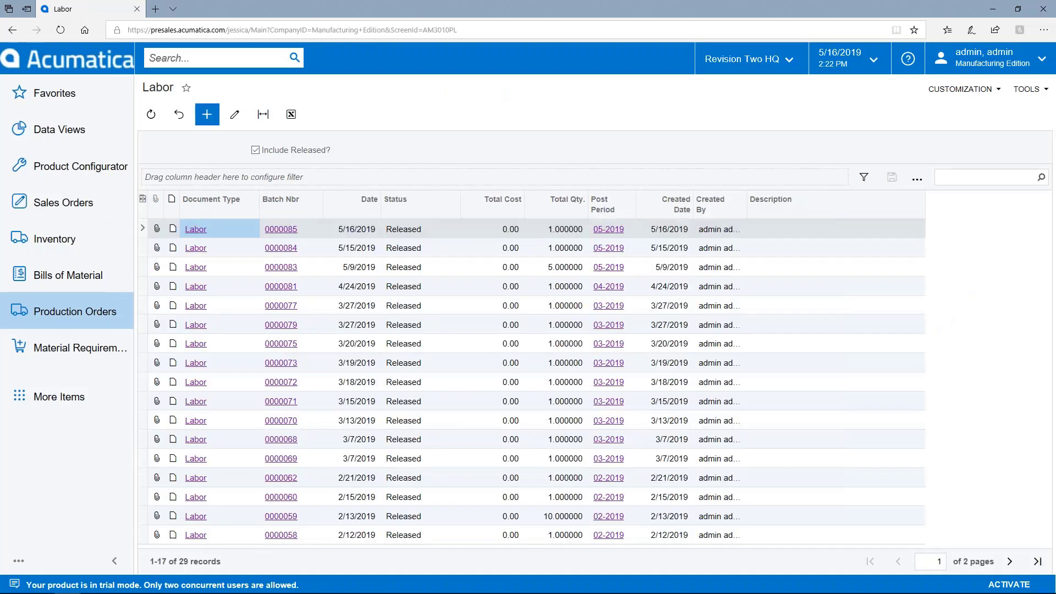
left_click(207, 116)
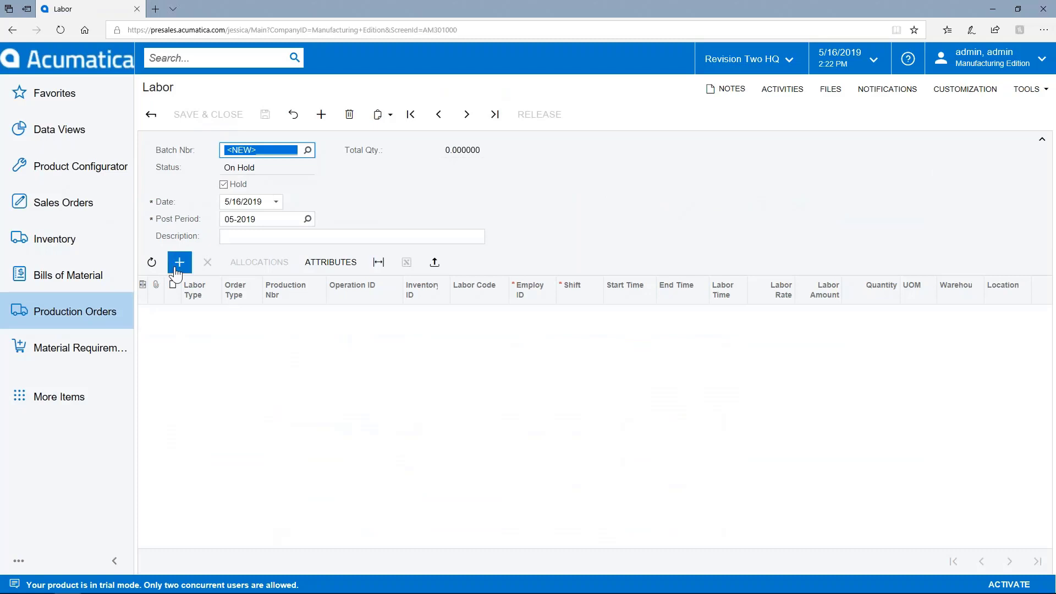
- Add a labor line for production order 0000865
left_click(179, 261)
left_click(311, 315)
left_click(329, 314)
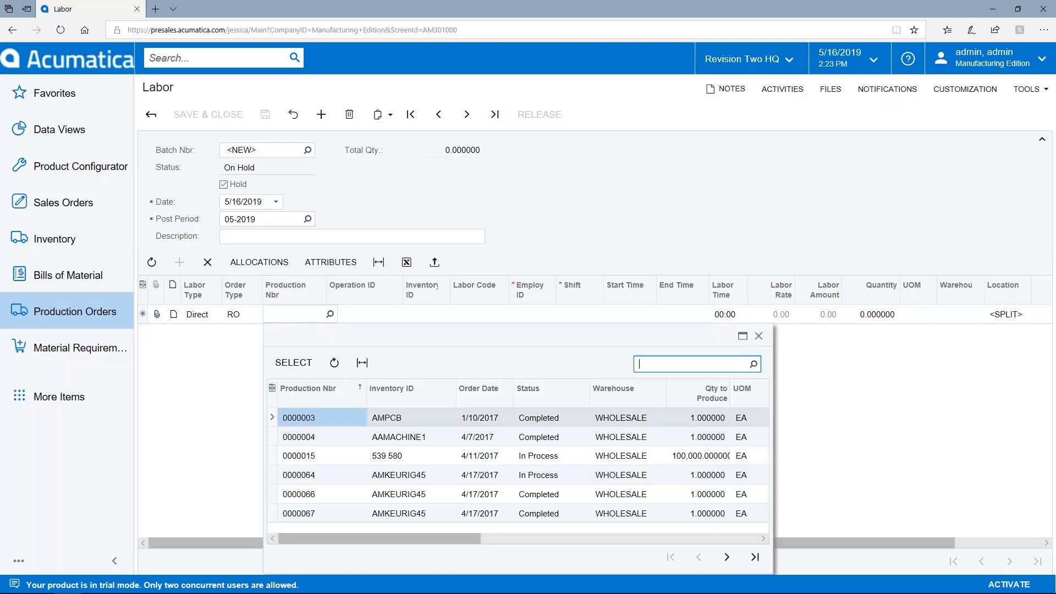
type("865")
double_click(321, 419)
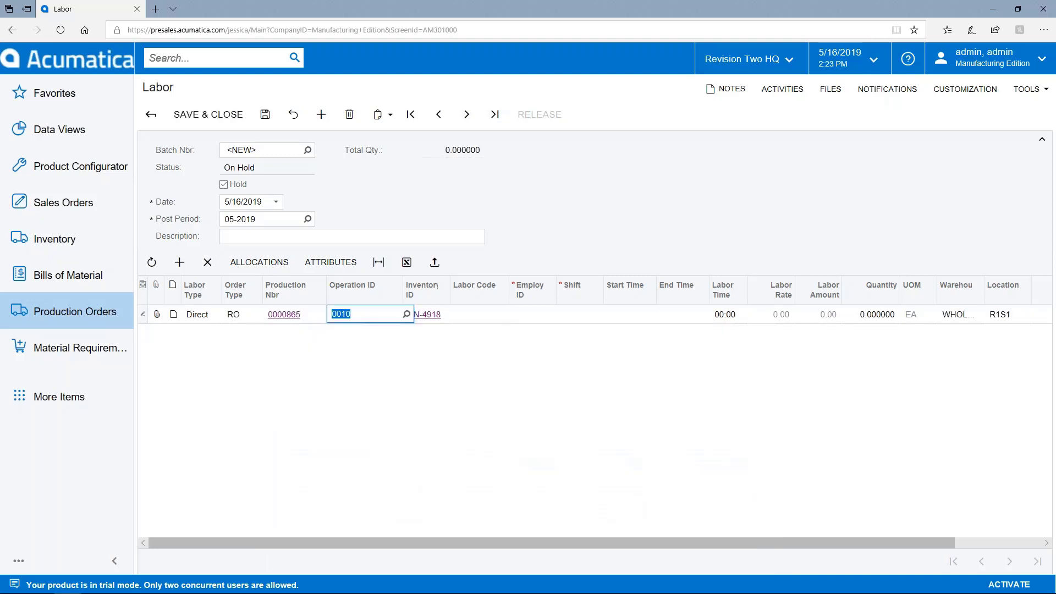
- Compare the order's operations and assign operation 0050 Packaging to the line
left_click(406, 314)
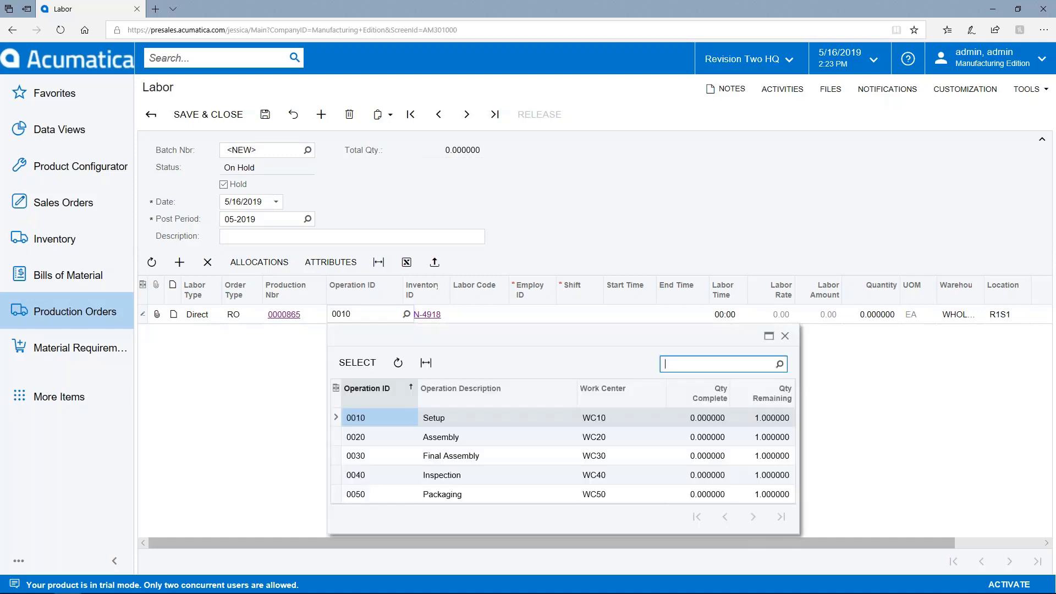
left_click(425, 503)
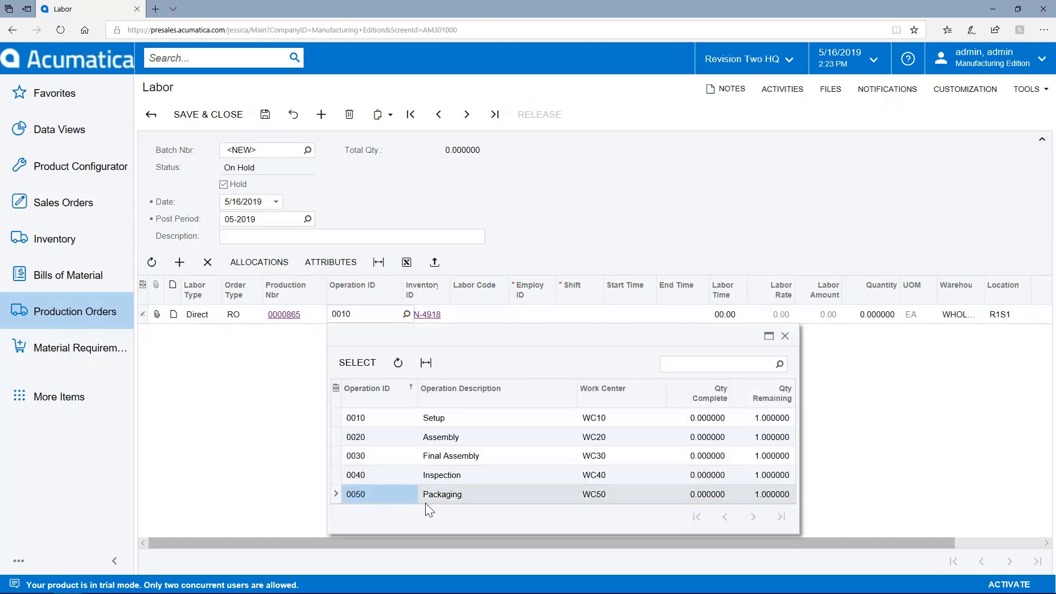
left_click(482, 455)
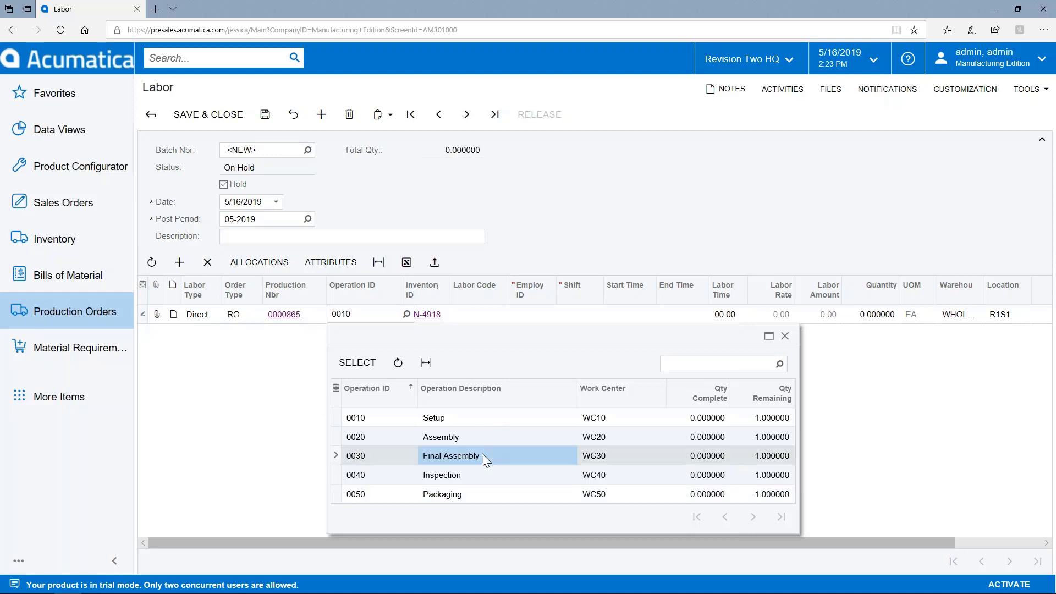
left_click(470, 484)
left_click(463, 493)
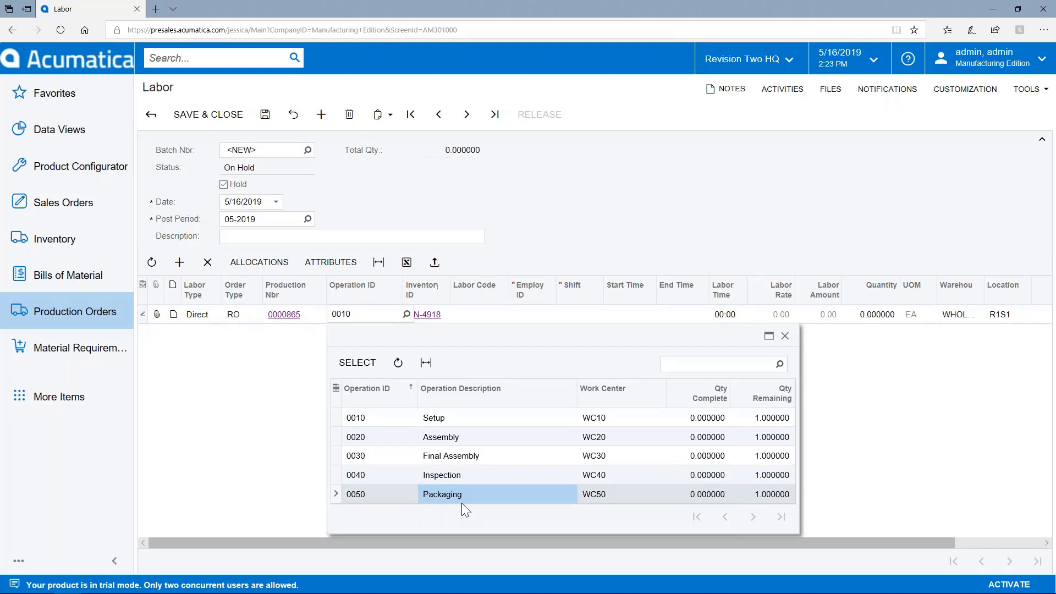
left_click(506, 435)
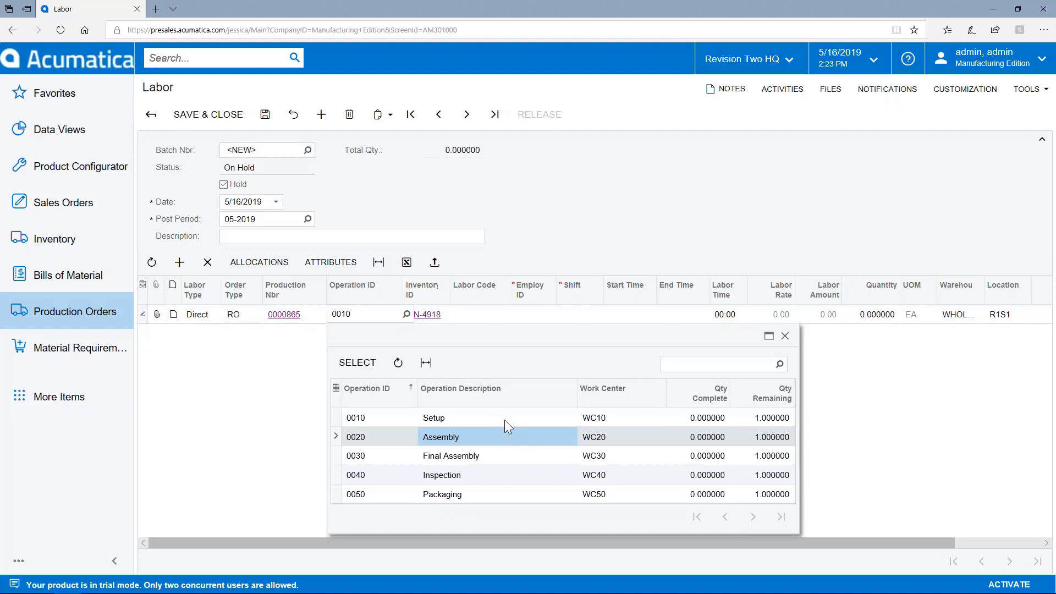
left_click(468, 495)
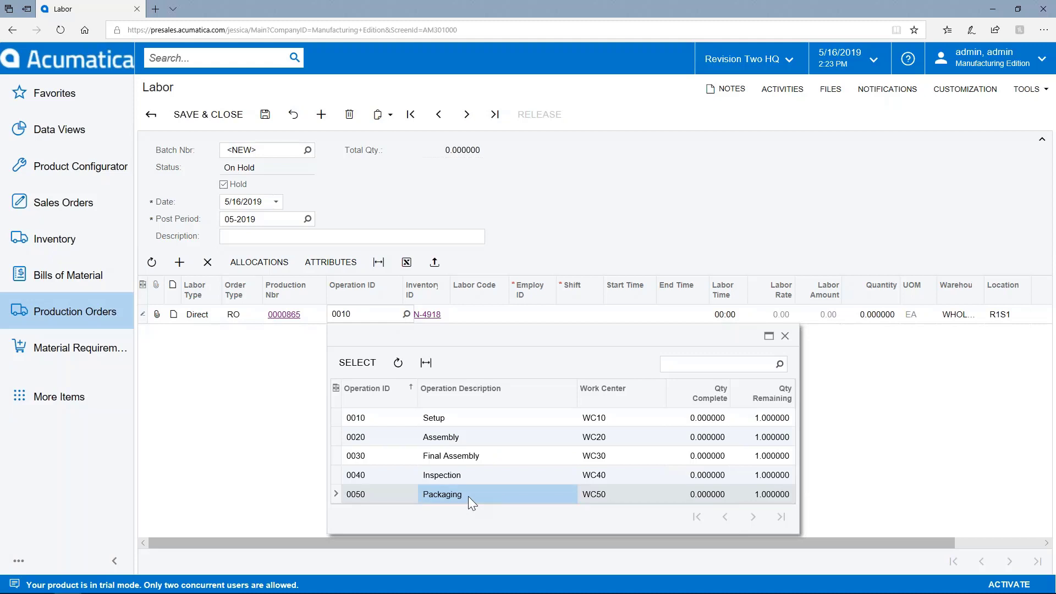
double_click(467, 496)
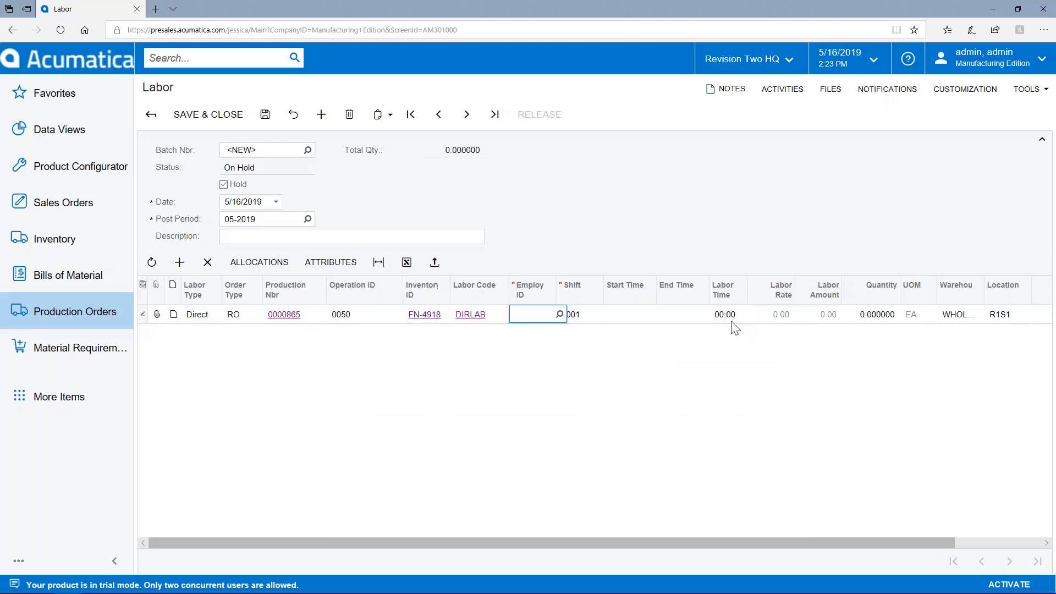
- Set the labor line quantity to 1 and assign the first listed employee
left_click(867, 322)
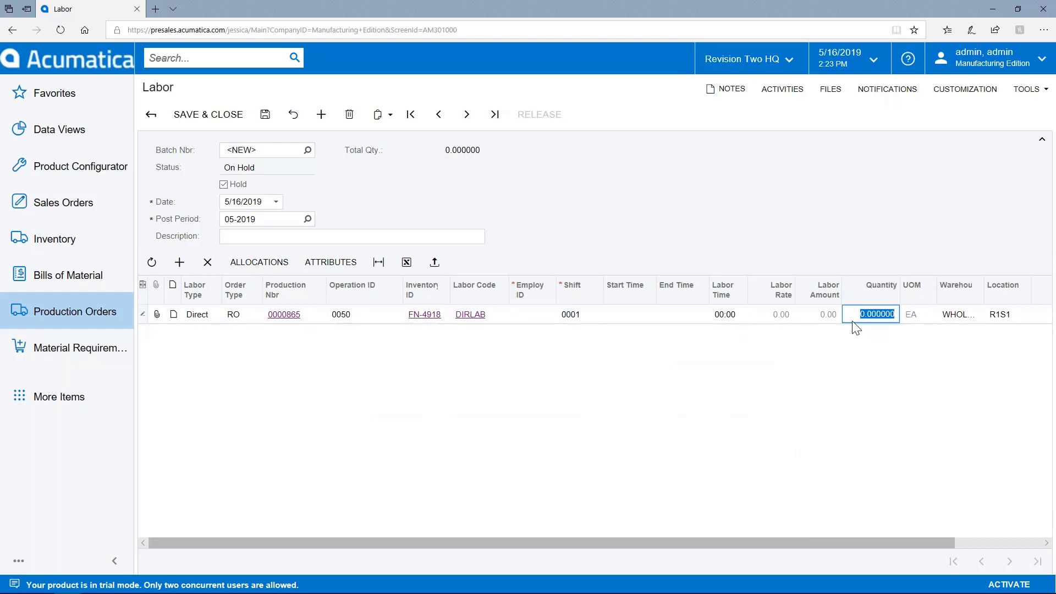
left_click(872, 315)
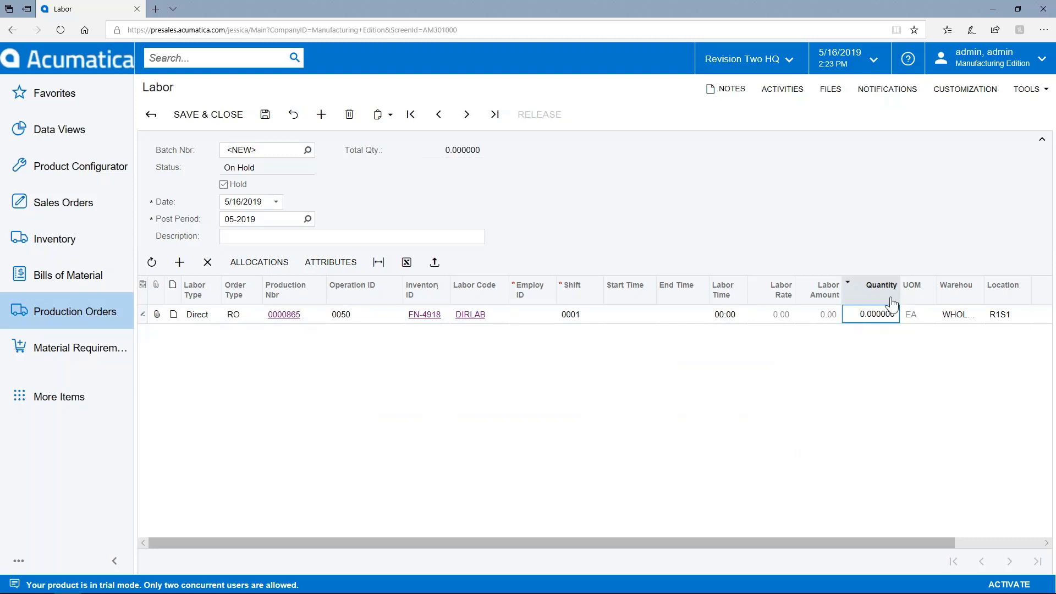
key("BackSpace")
type("1")
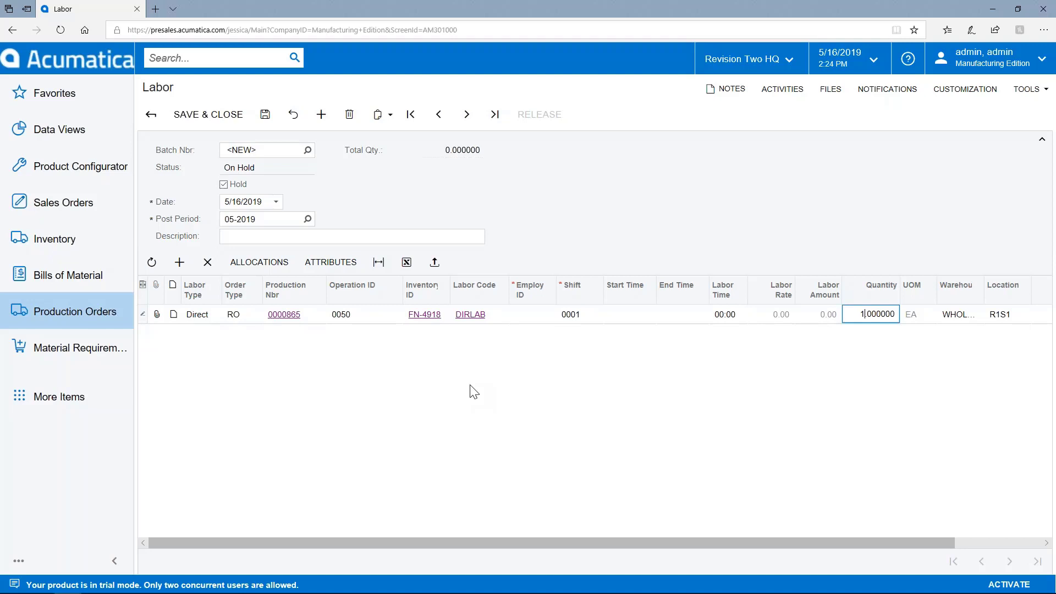
left_click(546, 318)
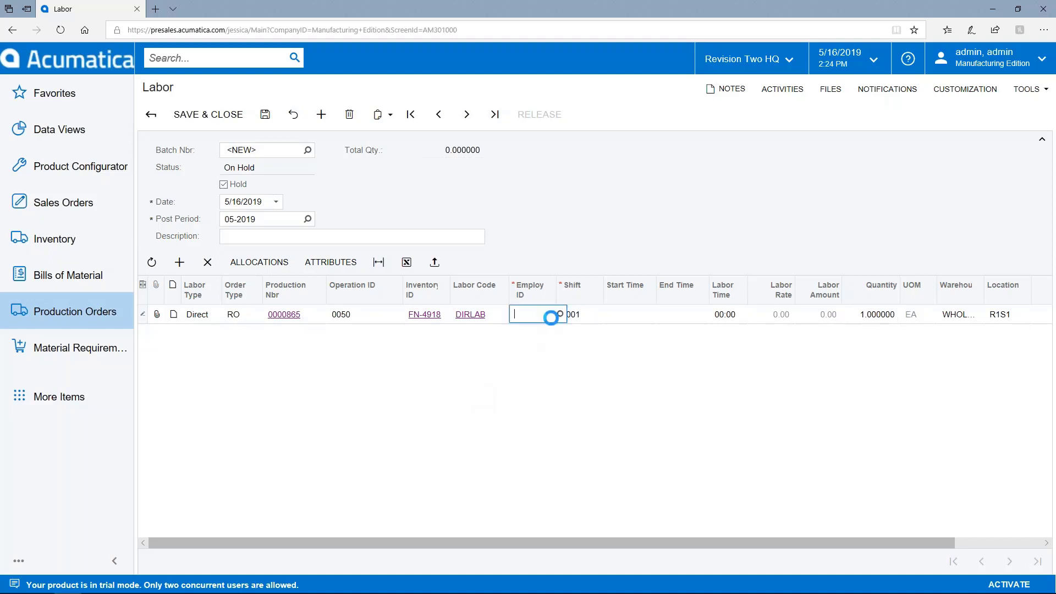
left_click(559, 314)
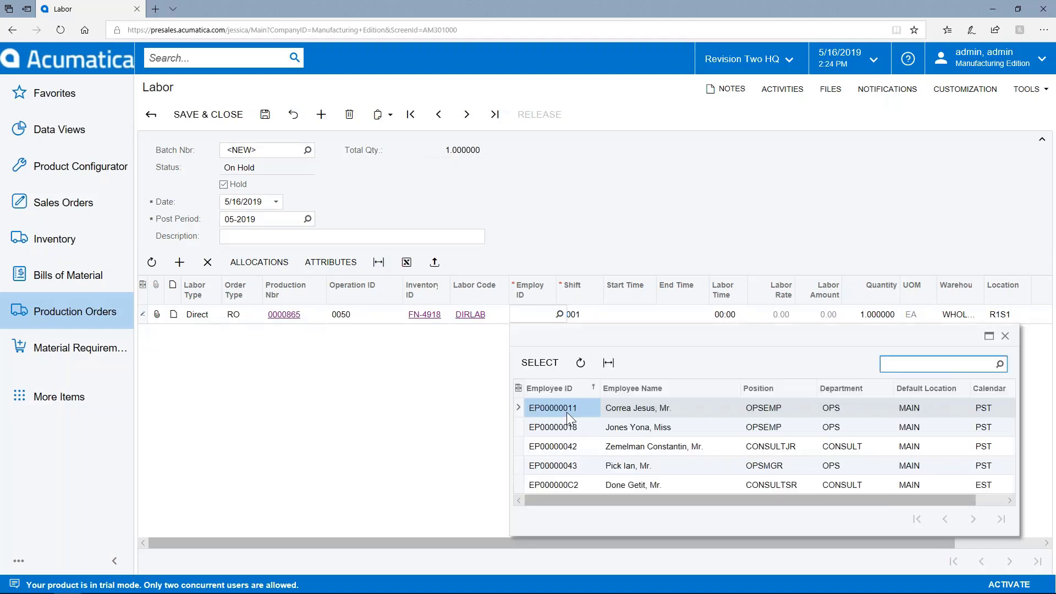
double_click(621, 412)
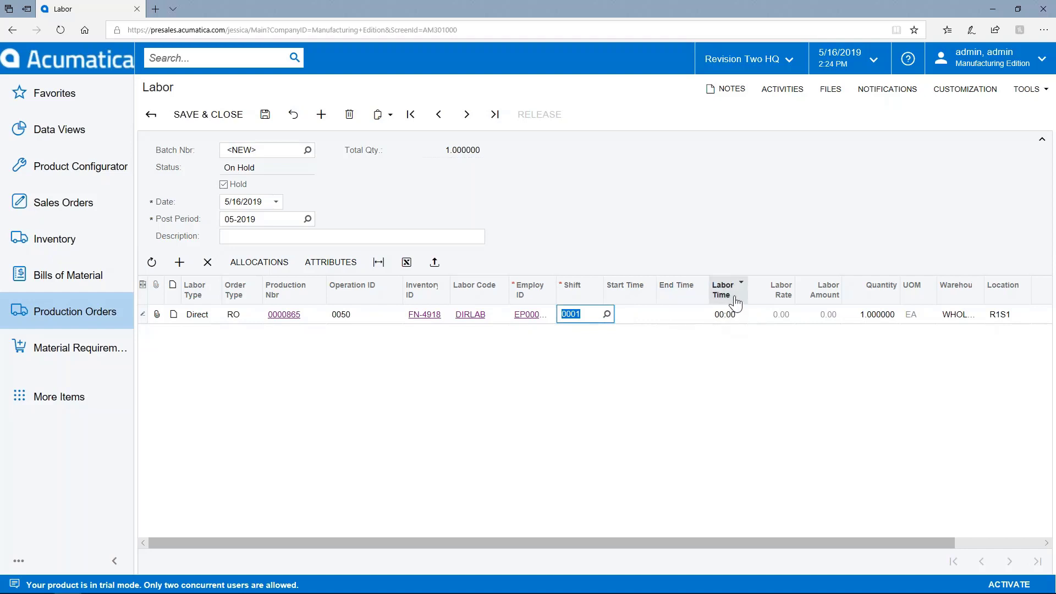
- Set 01:00 labor time, release the batch as 0000086, and open order 0000865
left_click(739, 319)
left_click(751, 315)
left_click(731, 361)
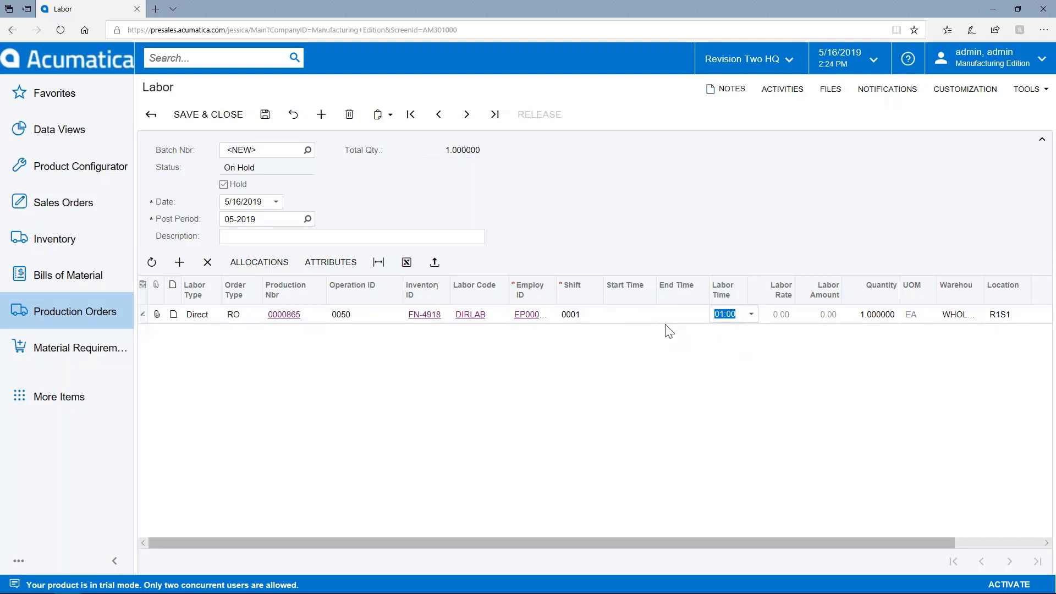
left_click(223, 184)
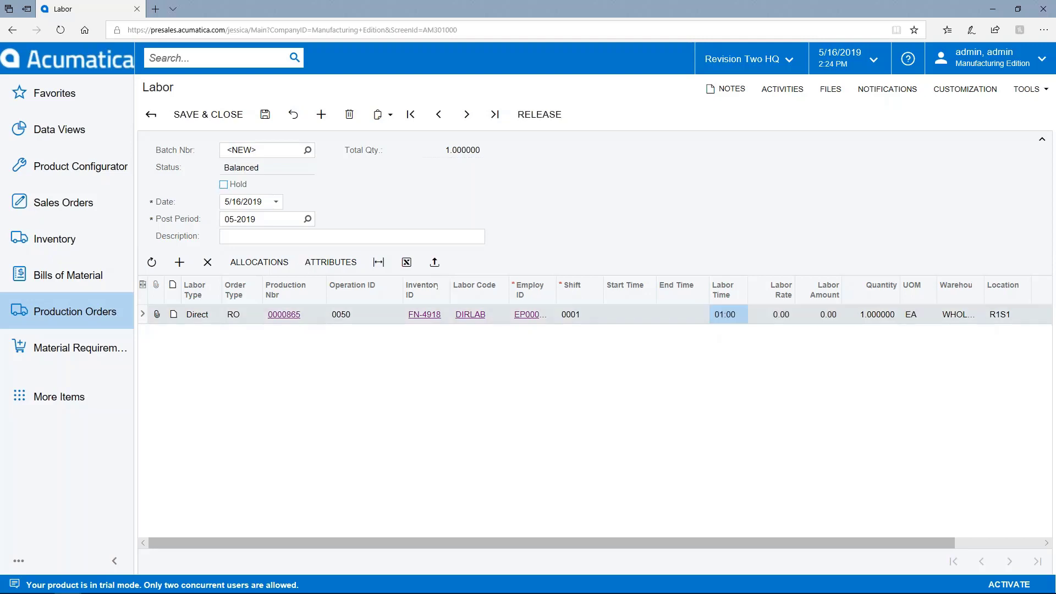
left_click(549, 118)
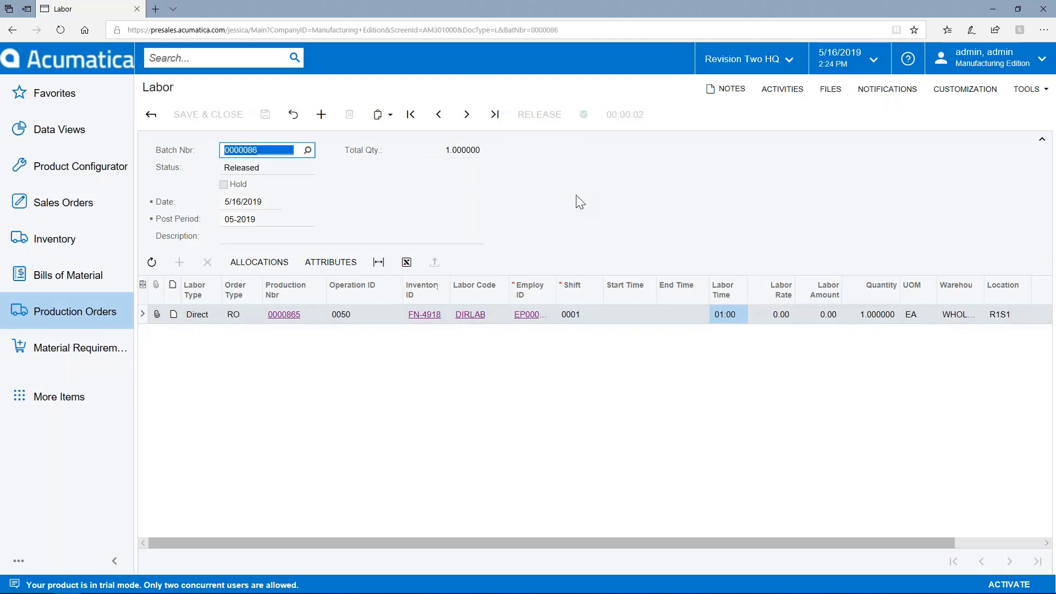
left_click(278, 314)
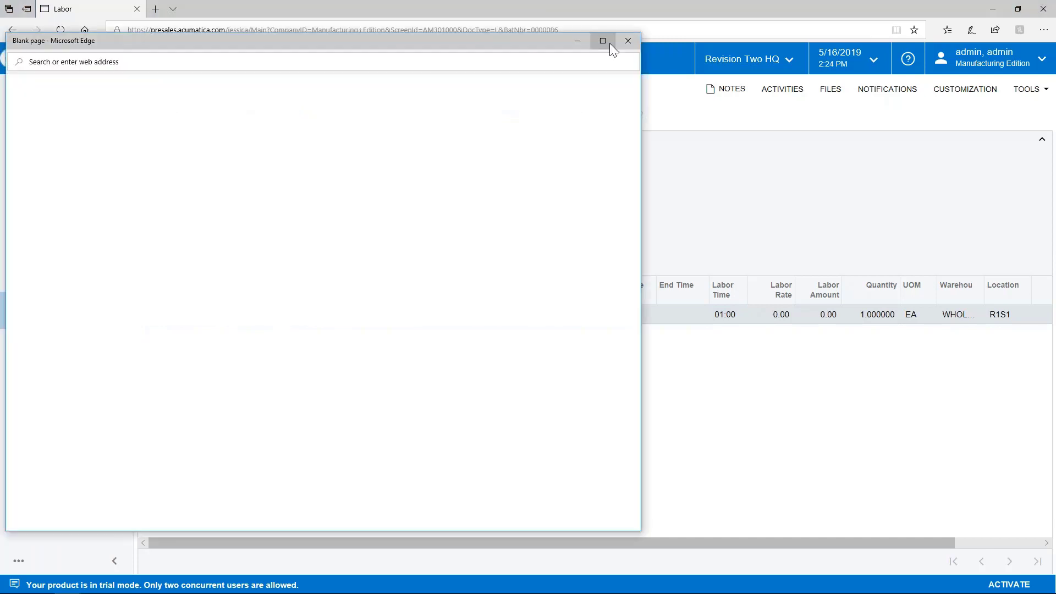
- Maximize completed order 0000865 and review its event history, totals and general details
left_click(607, 42)
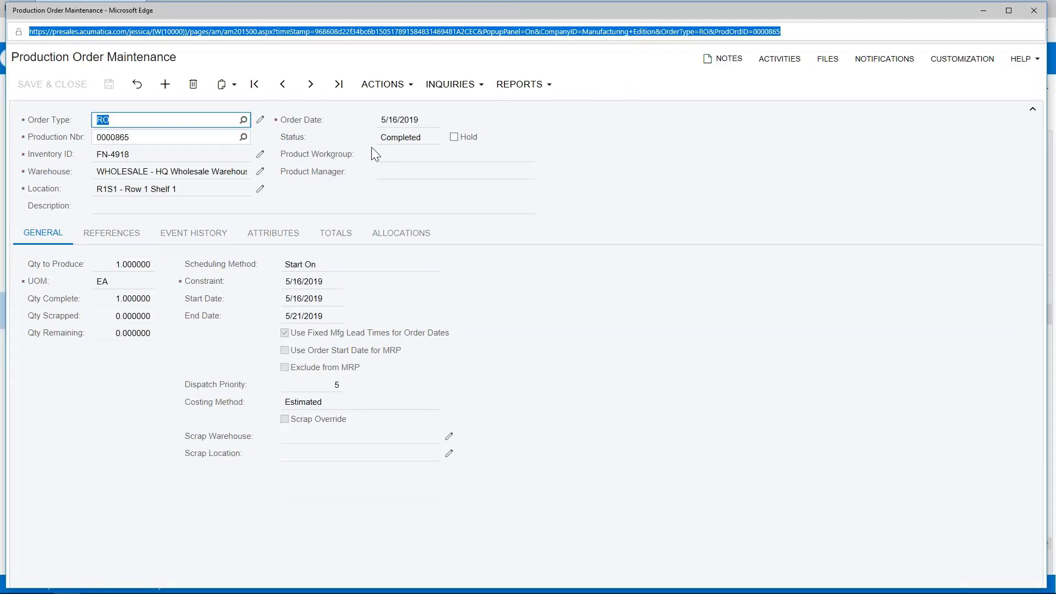
left_click(213, 235)
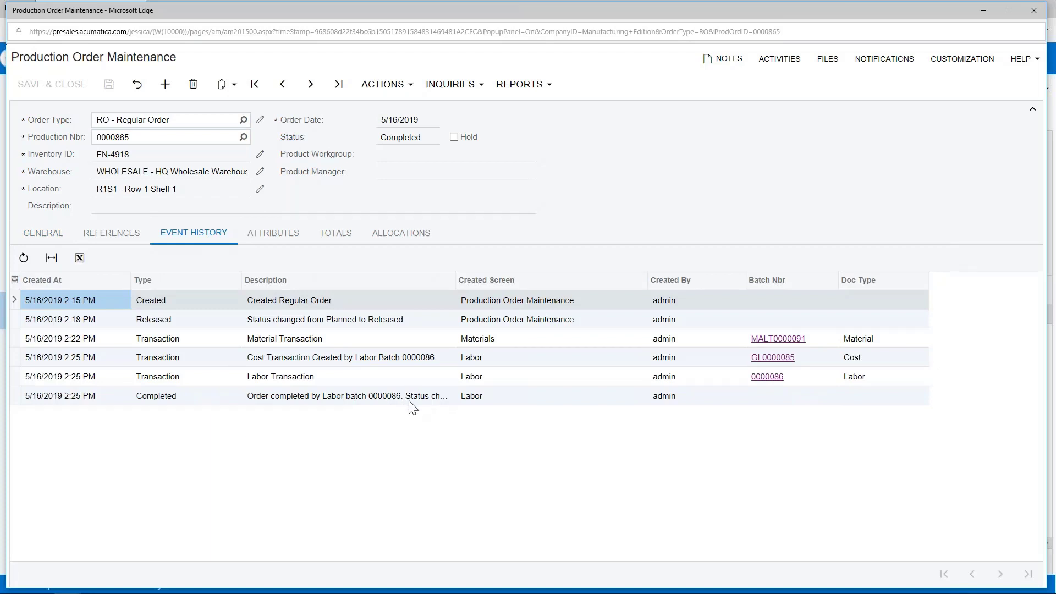
left_click(338, 233)
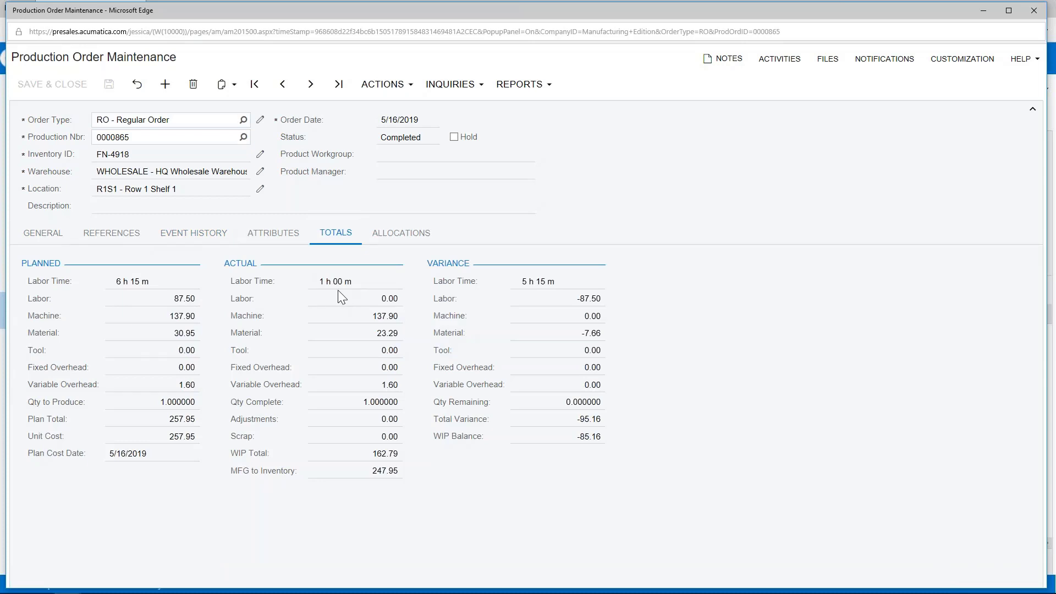
left_click(44, 233)
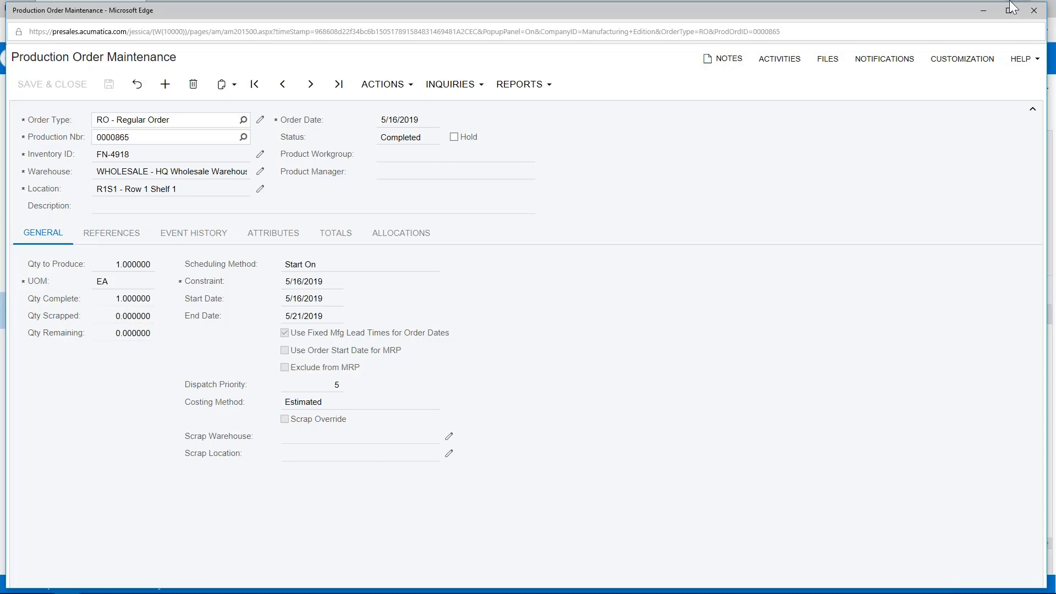
- Close the order window, go to the Manufacturing Dashboard and open the Material Requirements menu
left_click(1034, 12)
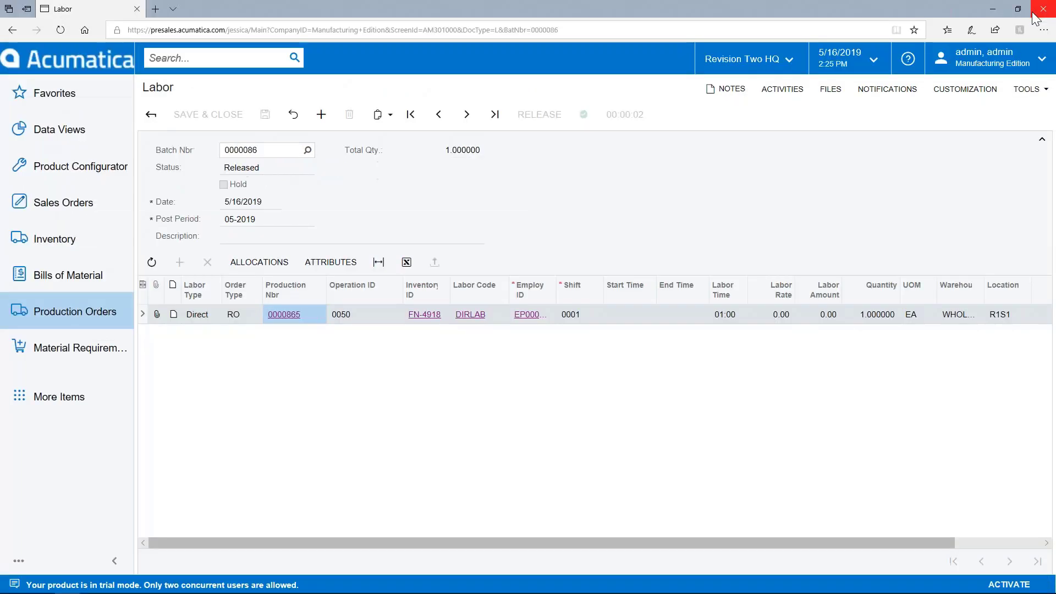
left_click(59, 130)
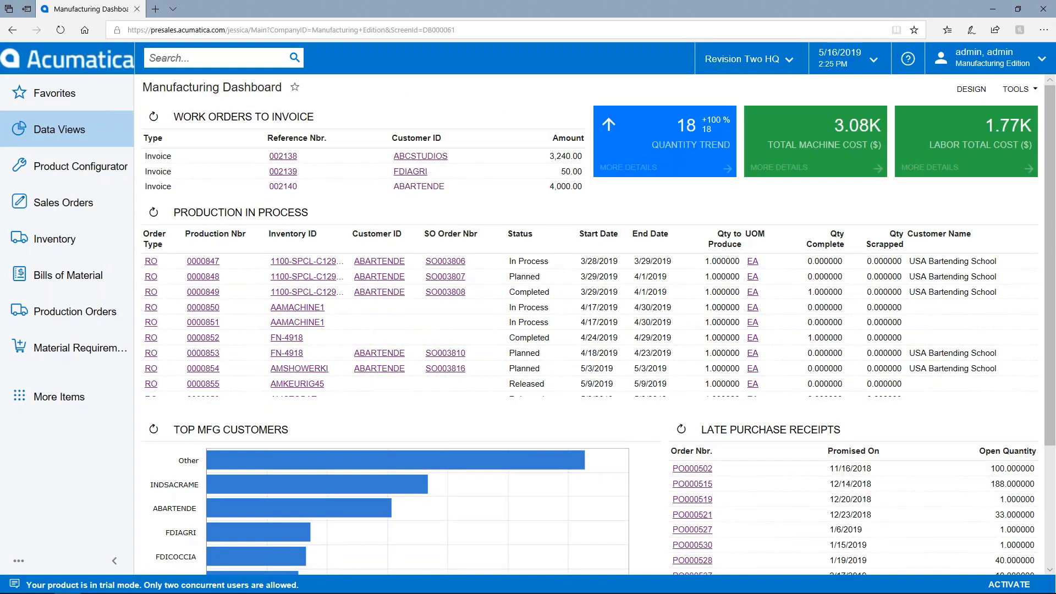
left_click(97, 360)
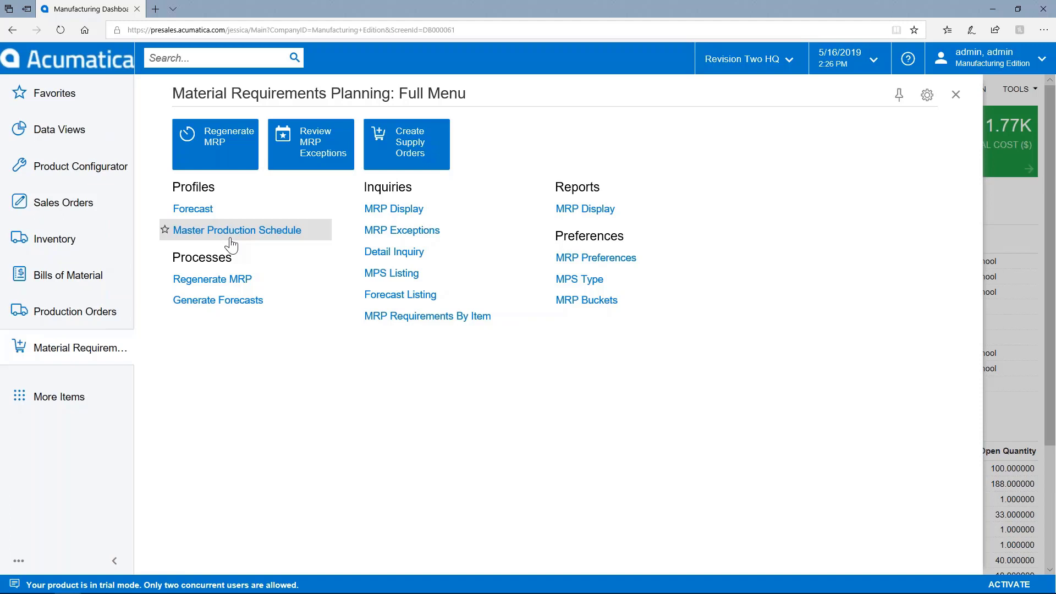
- Open the MRP Display inquiry and jump to its last page of 2019 requirements
left_click(394, 209)
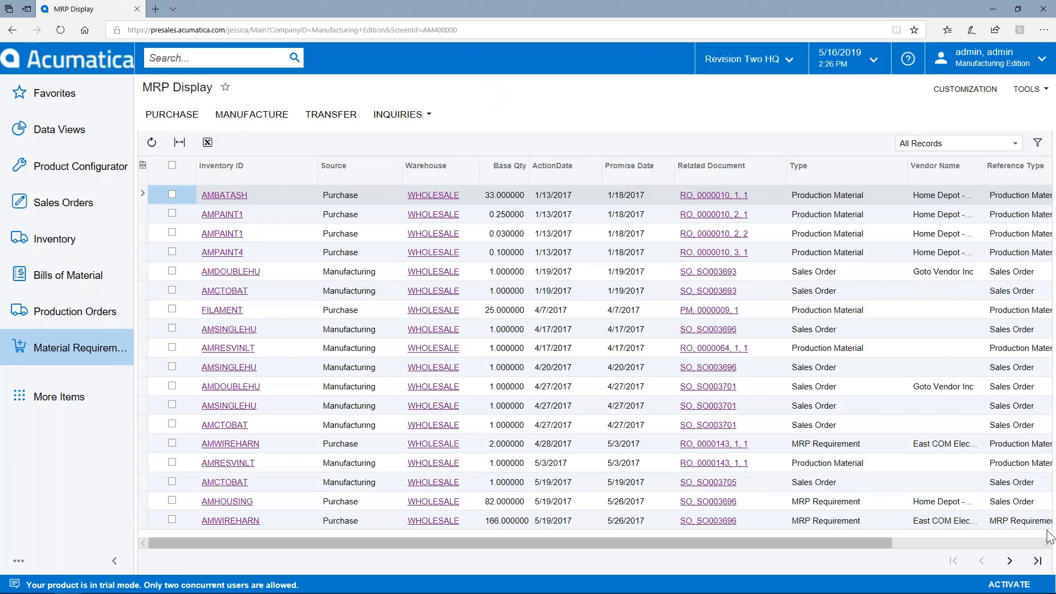
left_click(1038, 561)
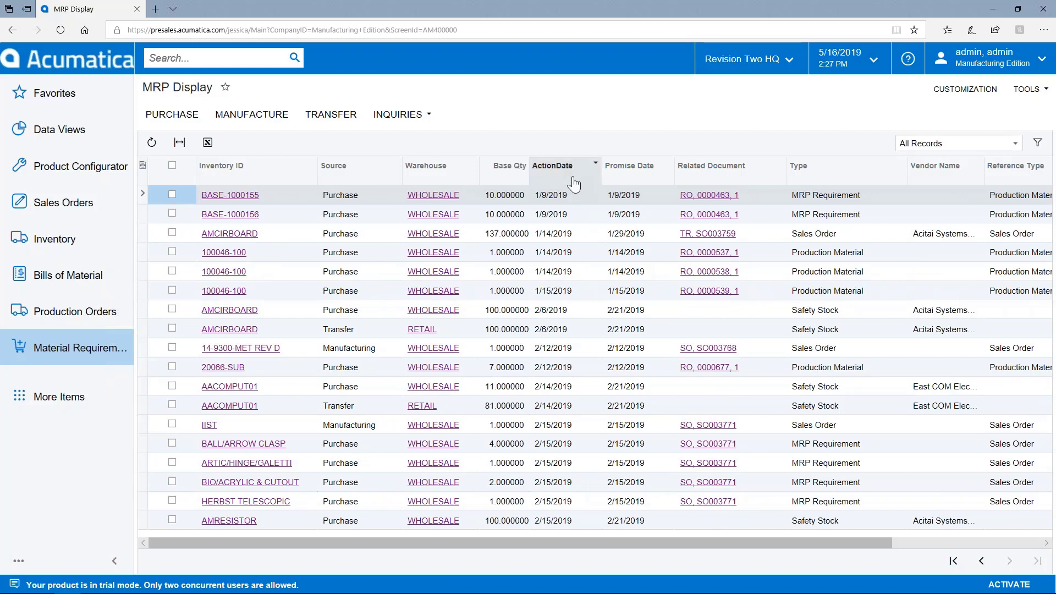
left_click(595, 163)
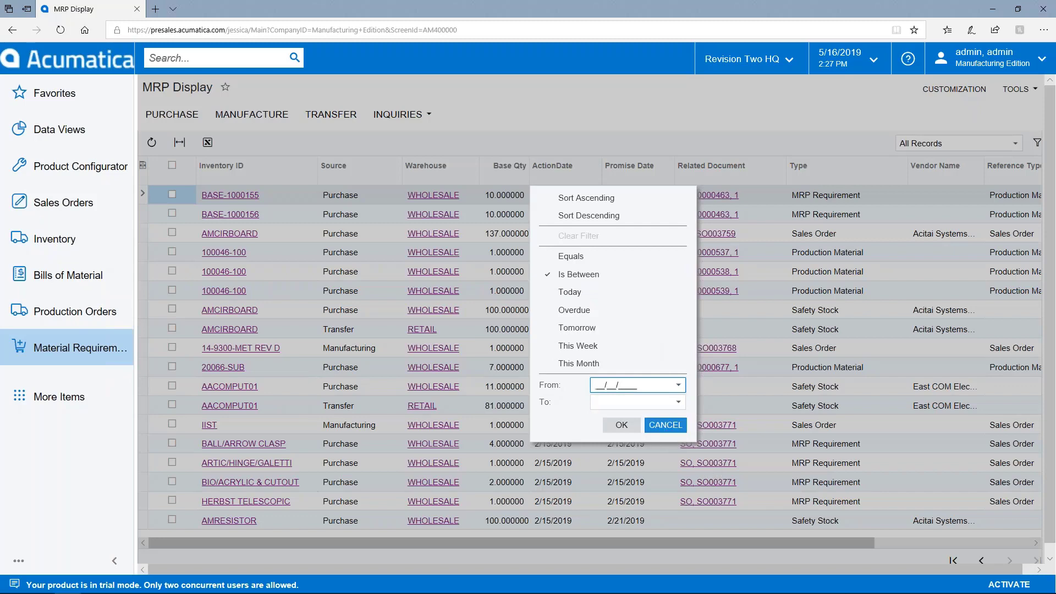
left_click(666, 425)
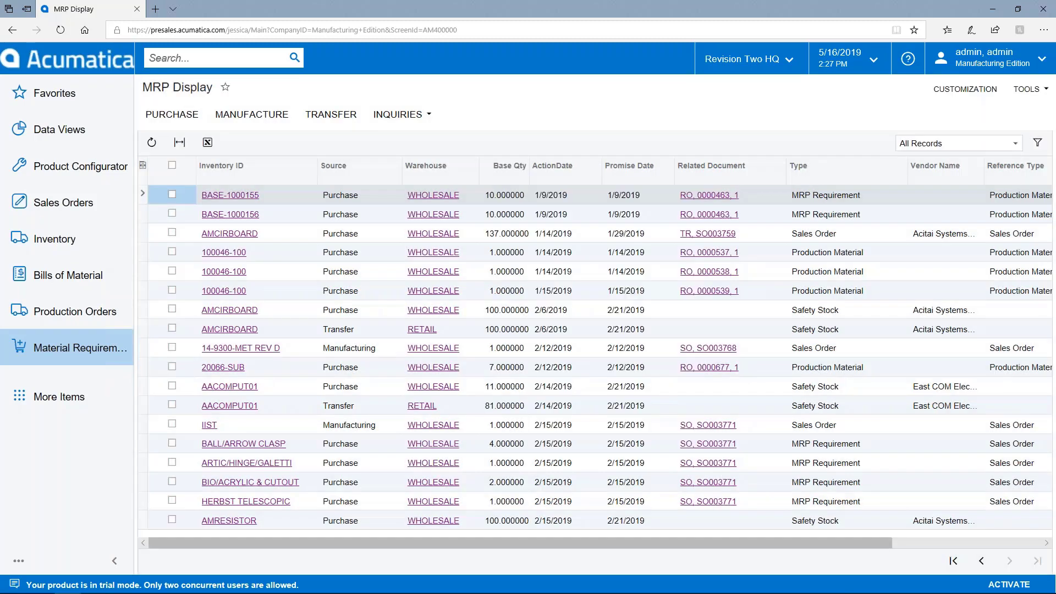
left_click(571, 220)
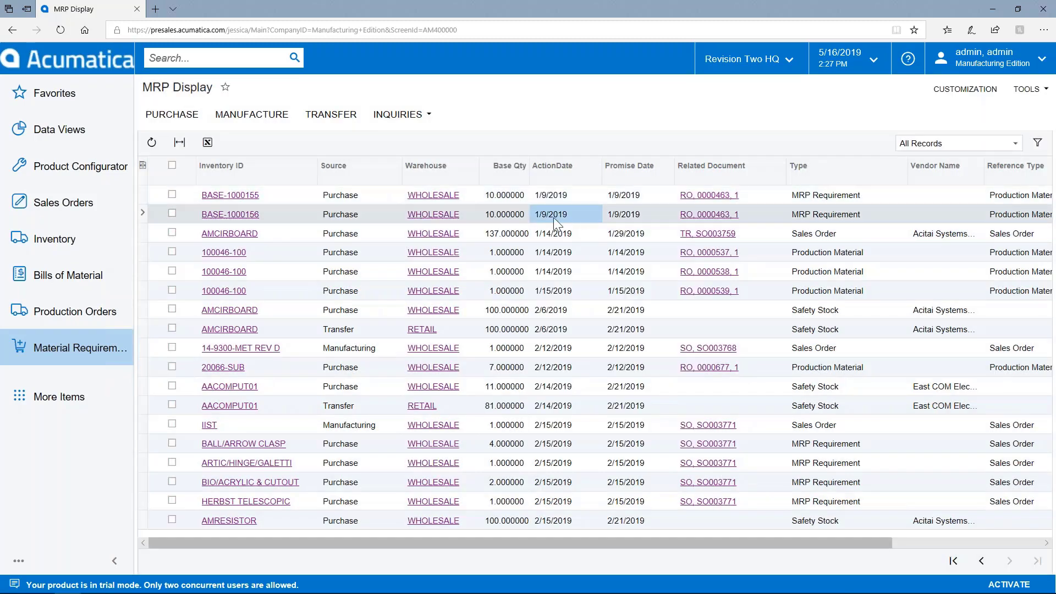
left_click(568, 239)
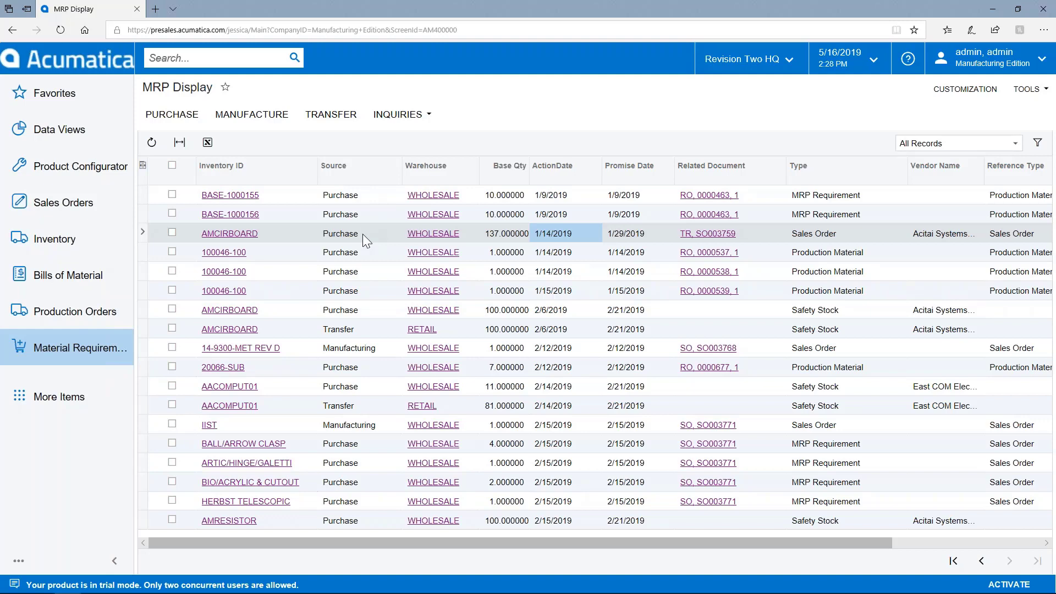
left_click(361, 341)
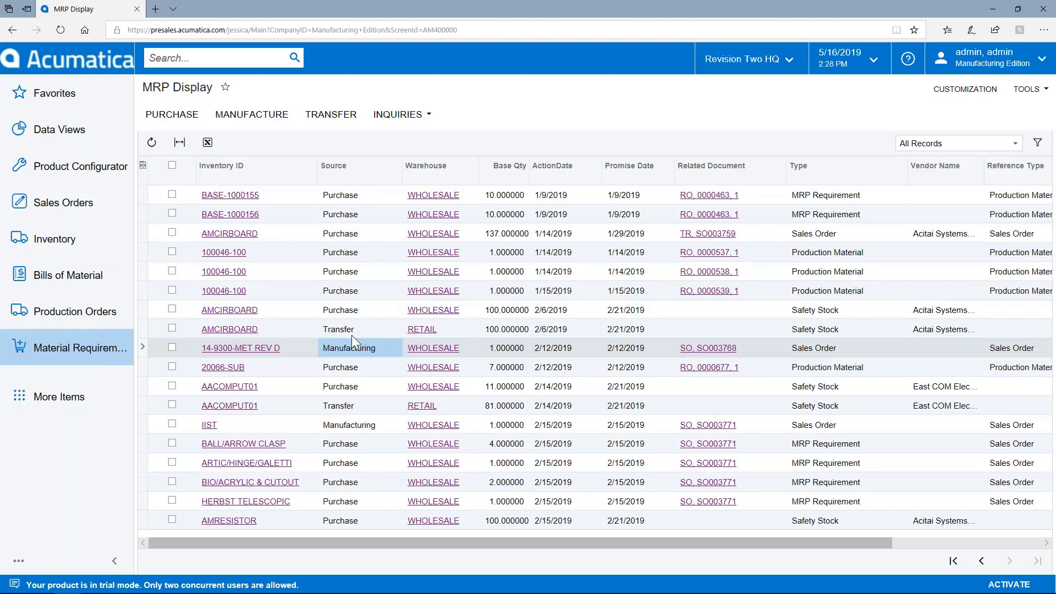
left_click(351, 331)
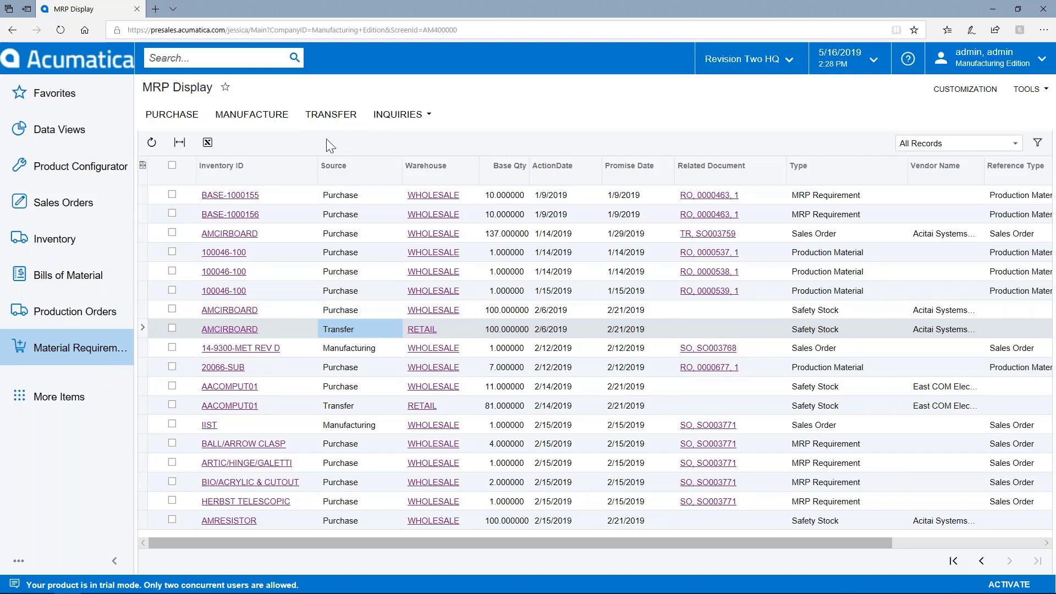
- Send BASE-1000155 to purchase and 14-9300-MET REV D to manufacture, then leave the MRP Display
left_click(175, 195)
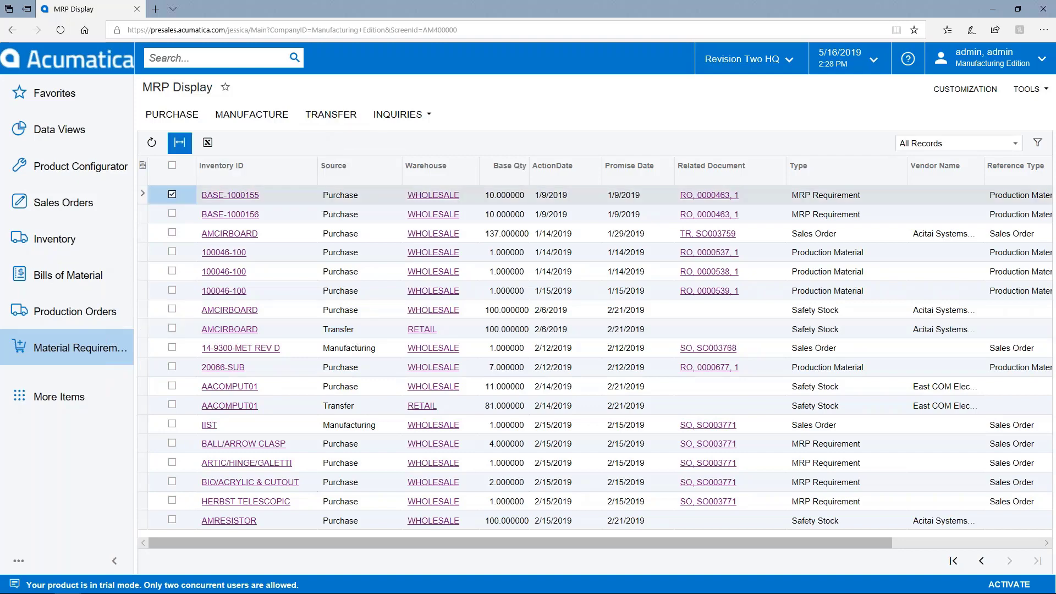
left_click(179, 124)
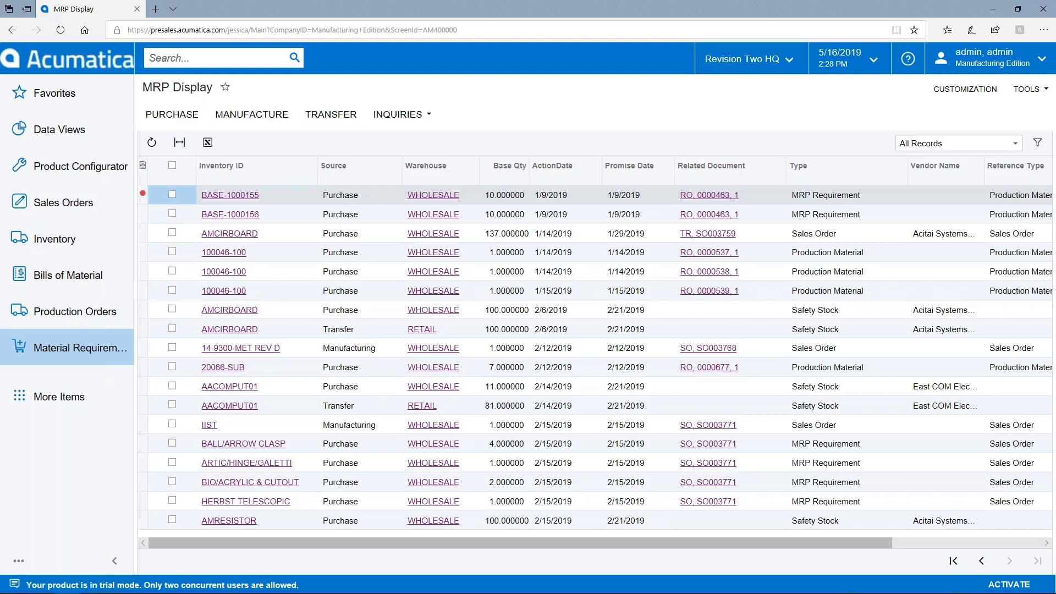
left_click(173, 348)
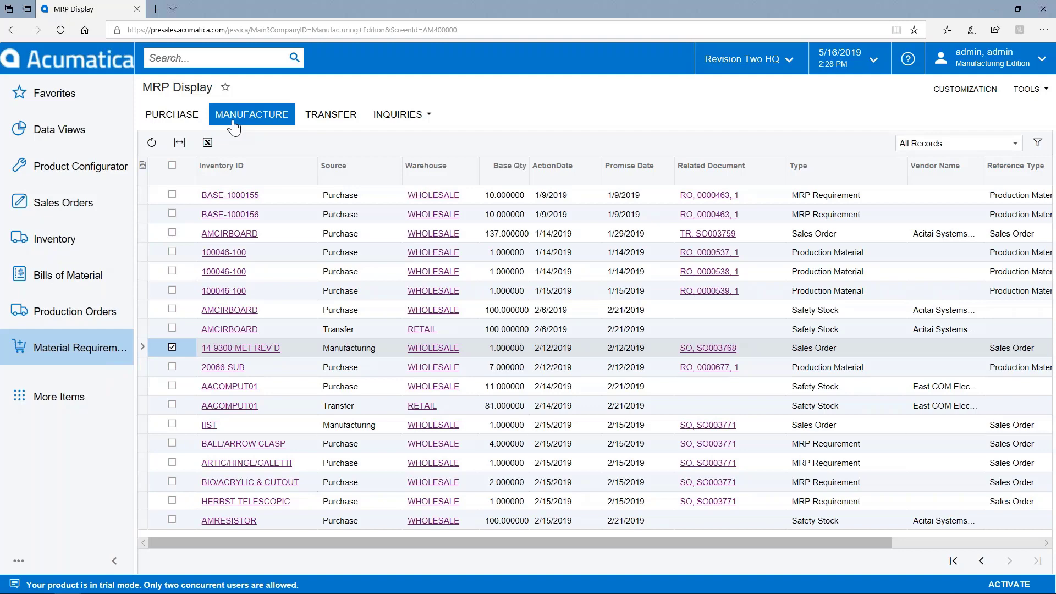
left_click(172, 347)
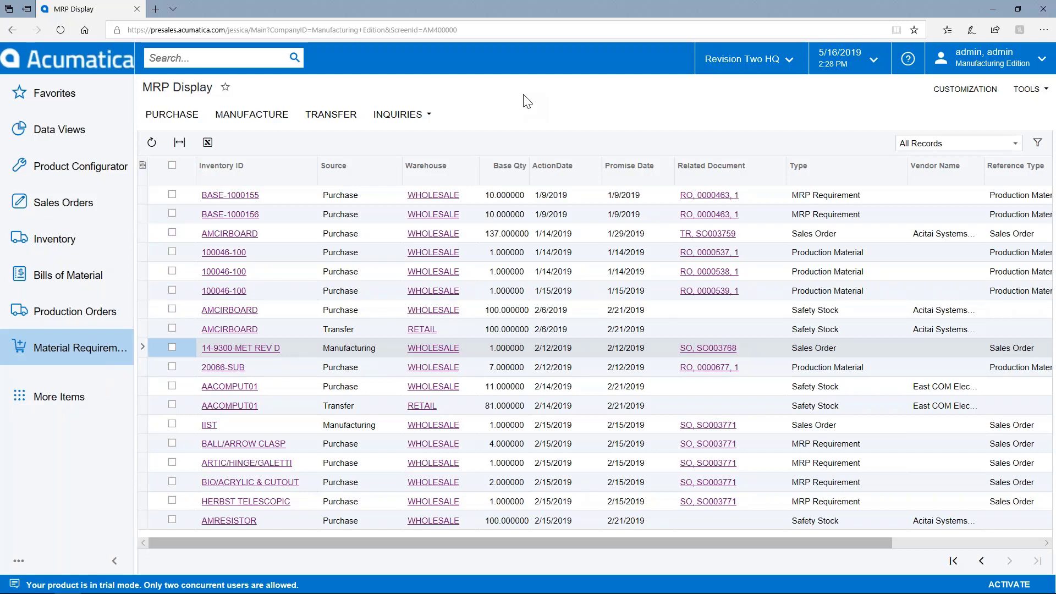
left_click(196, 89)
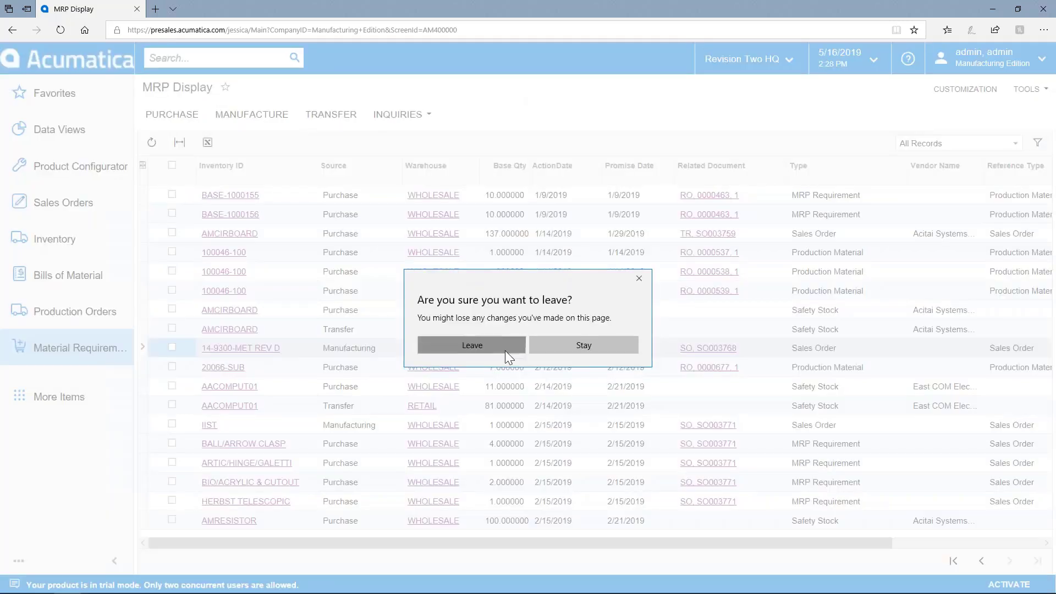
left_click(505, 354)
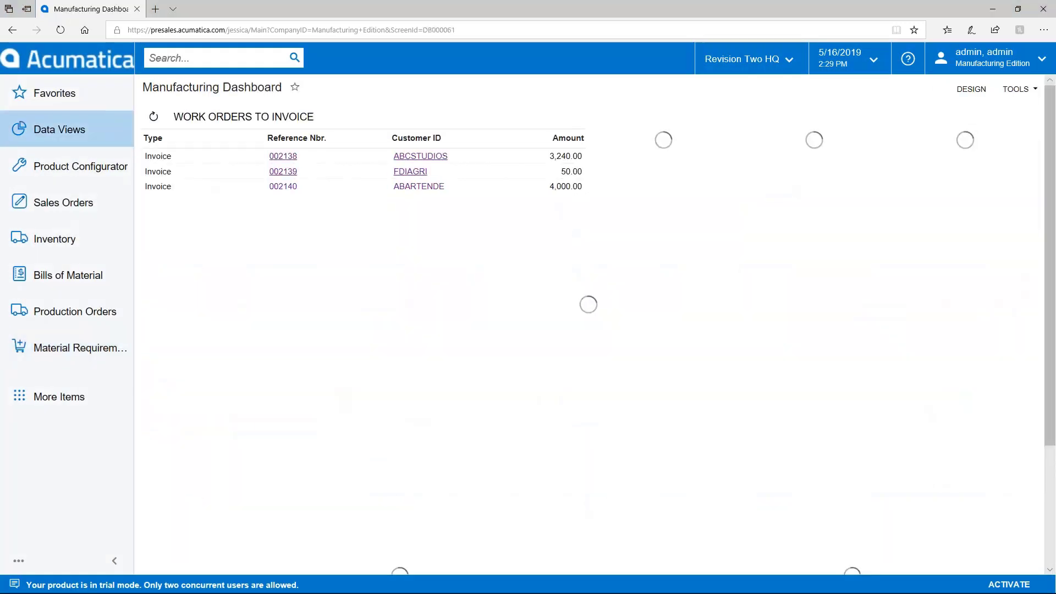
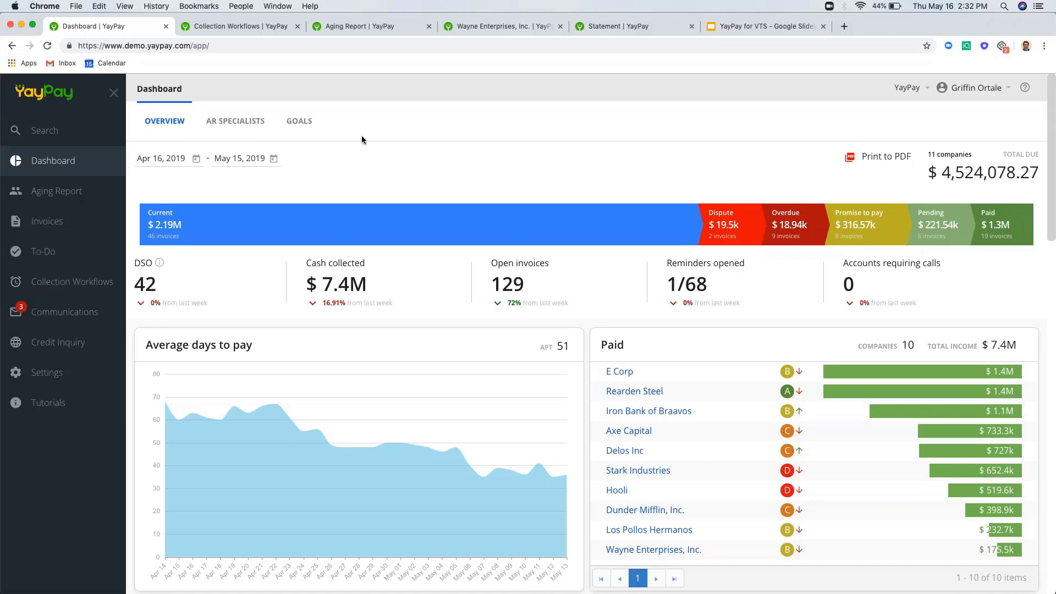
scroll(361, 139, "down", 1)
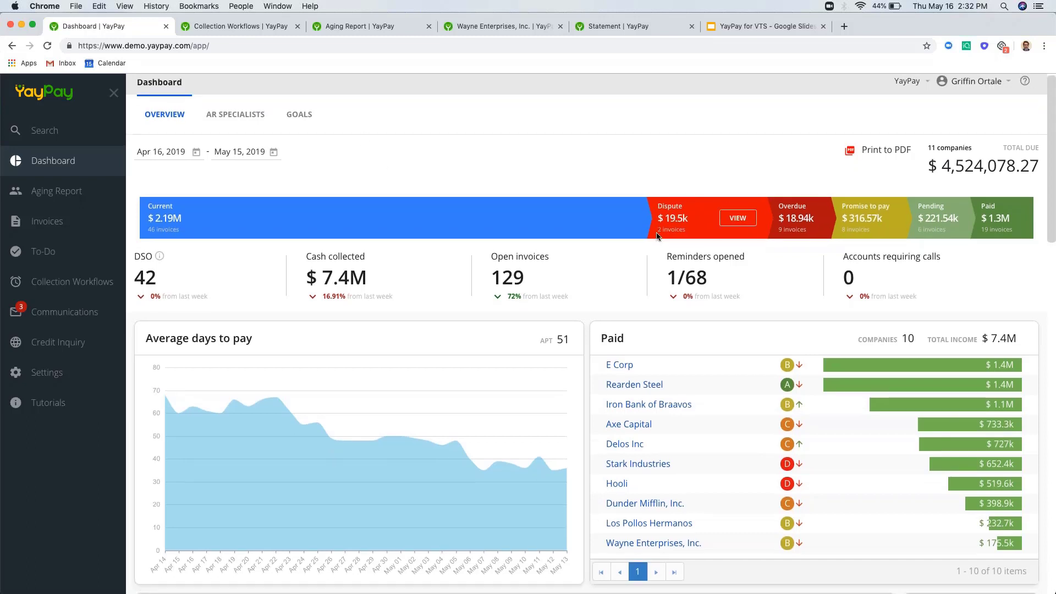
mouse_move(603, 230)
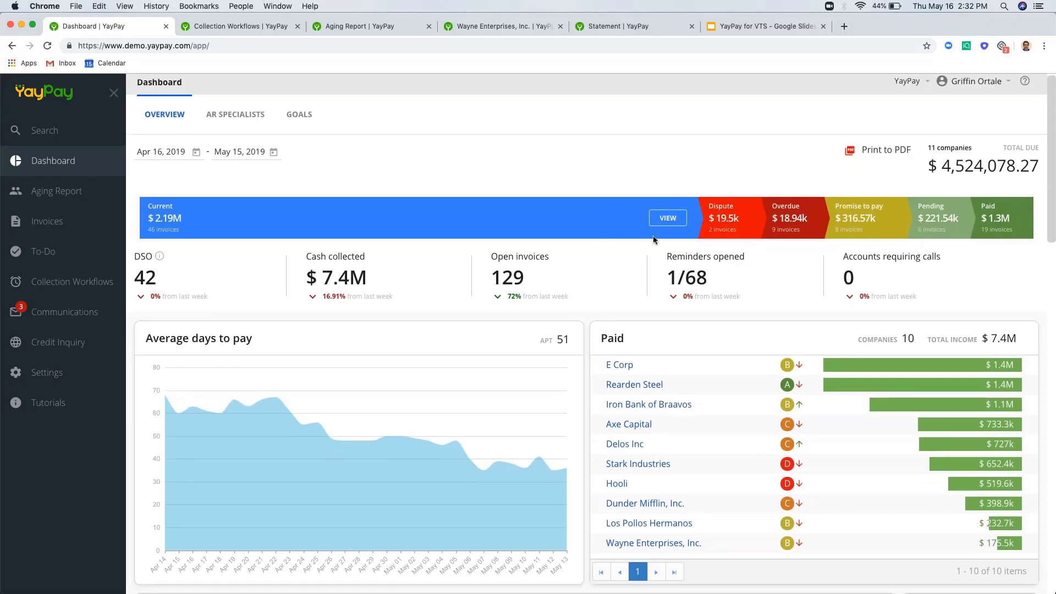
left_click(797, 224)
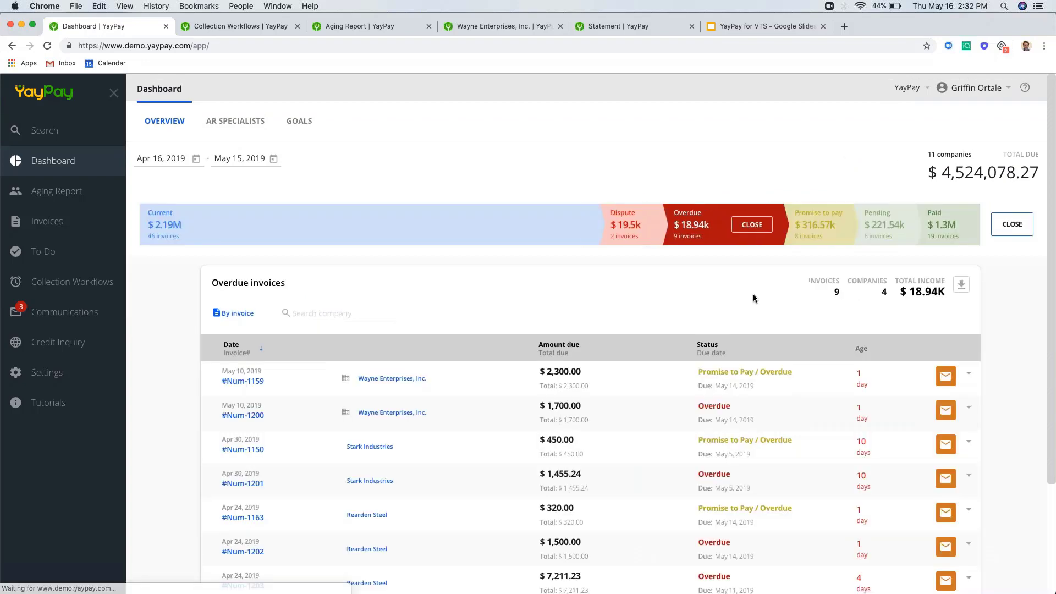
scroll(754, 295, "down", 2)
scroll(590, 367, "down", 2)
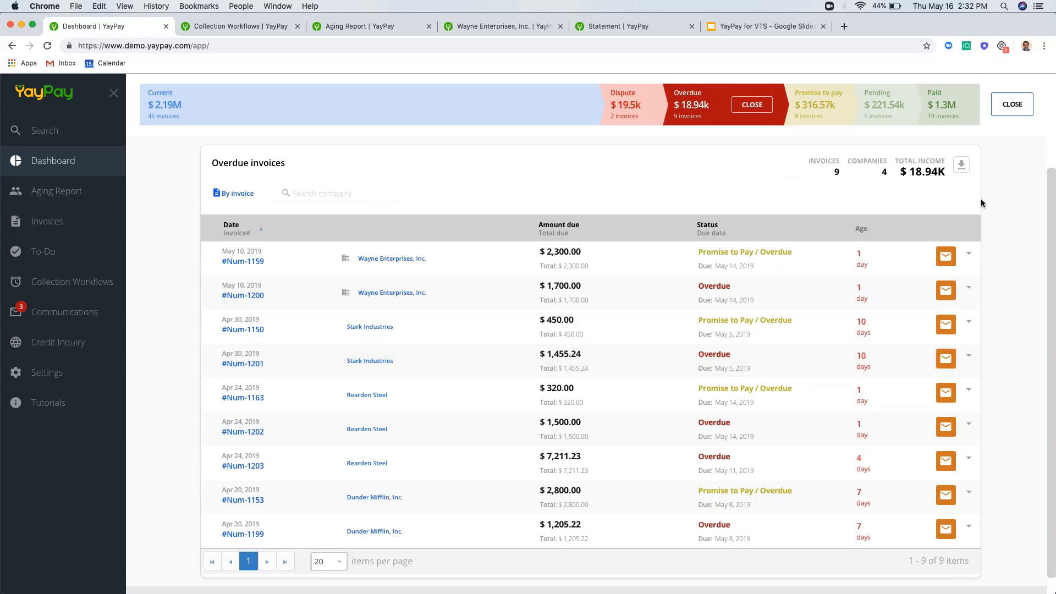
left_click(997, 113)
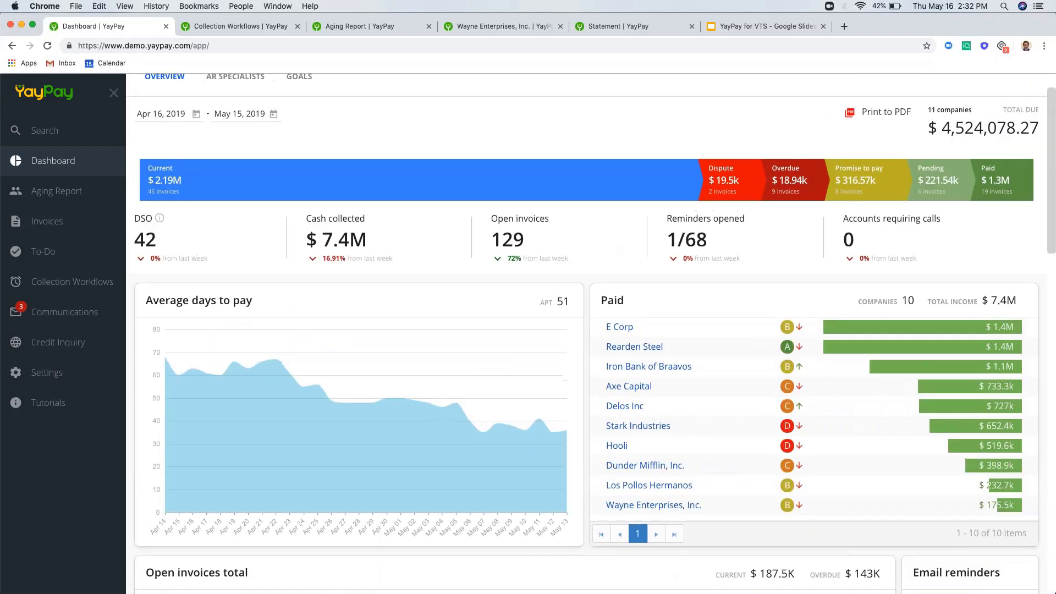
scroll(560, 263, "up", 1)
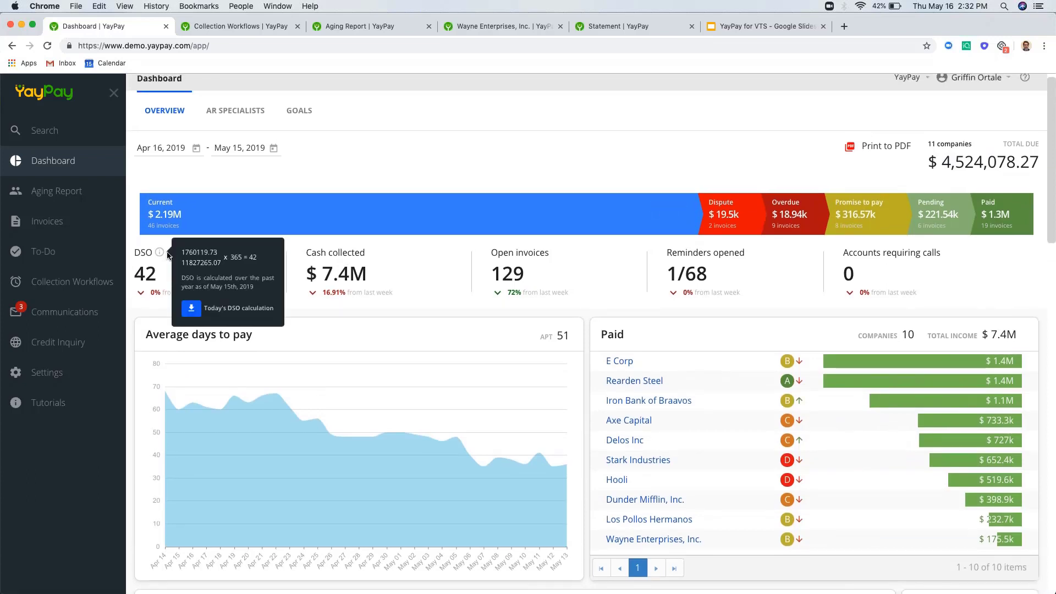
scroll(375, 268, "down", 1)
scroll(374, 263, "down", 1)
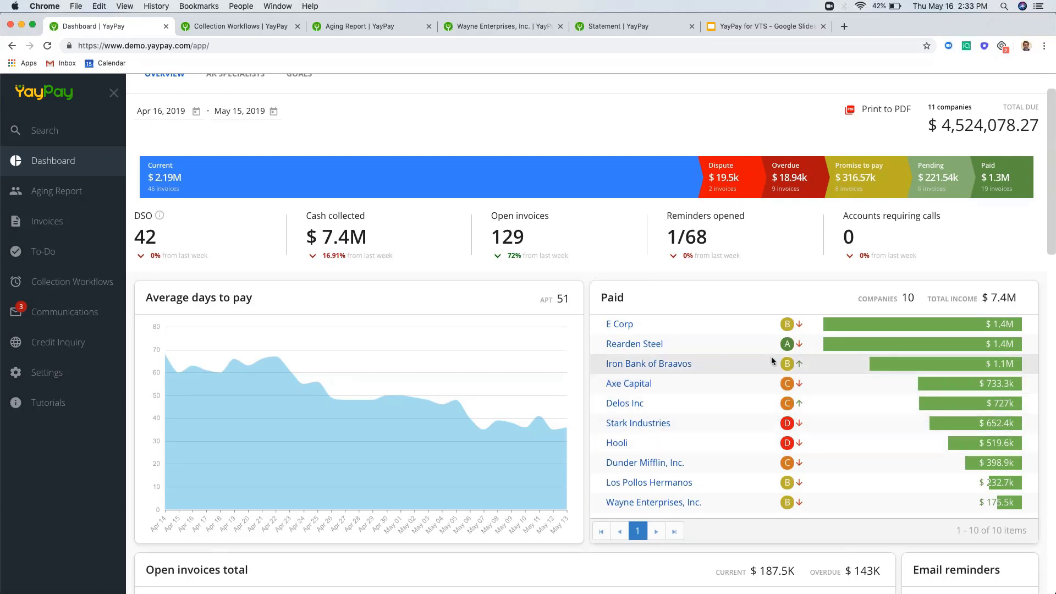
mouse_move(797, 347)
scroll(807, 359, "down", 6)
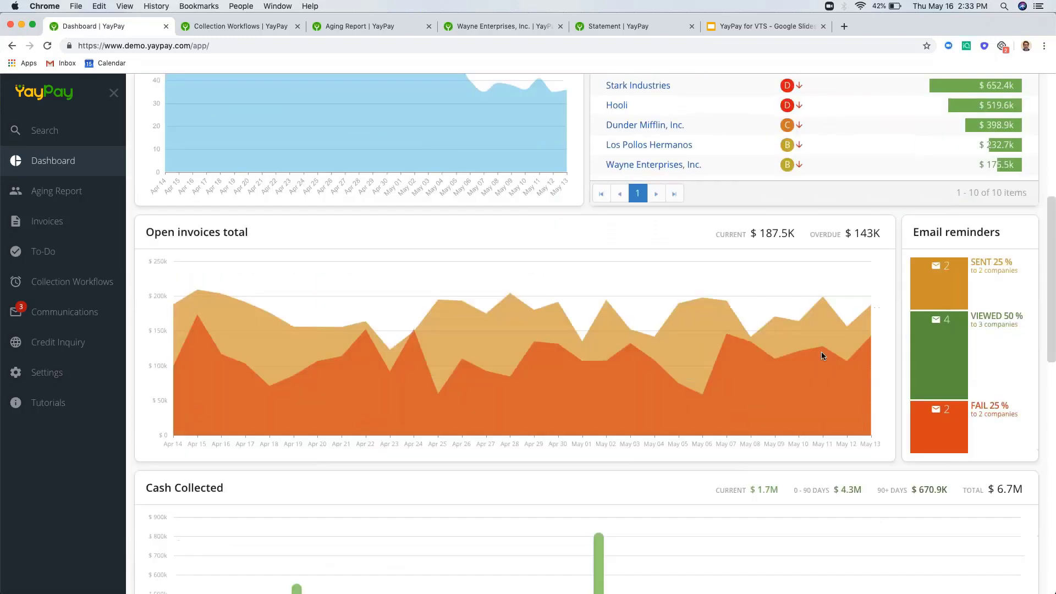
scroll(820, 354, "down", 9)
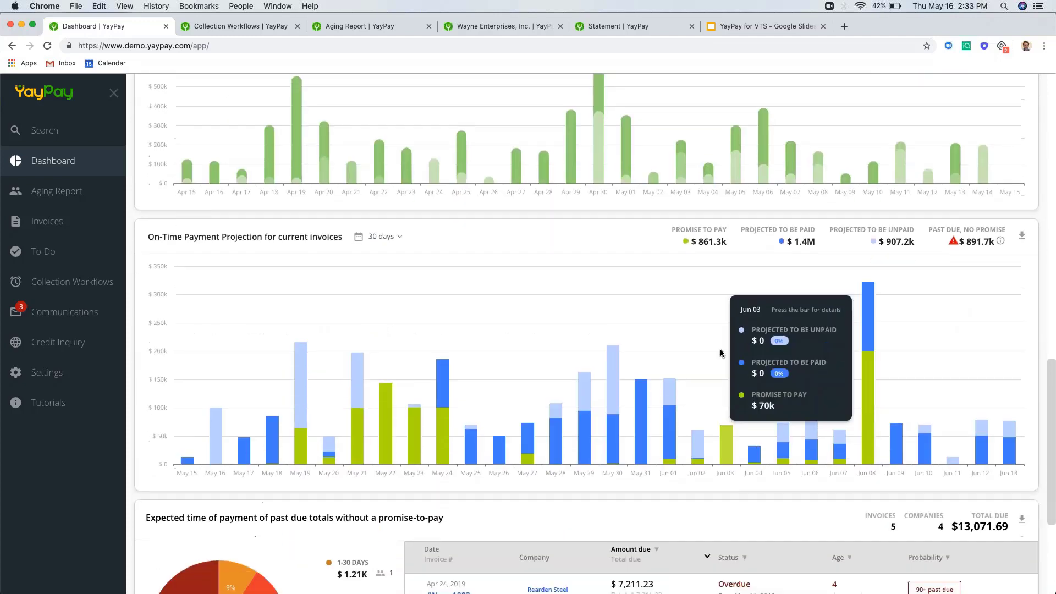
scroll(718, 355, "down", 1)
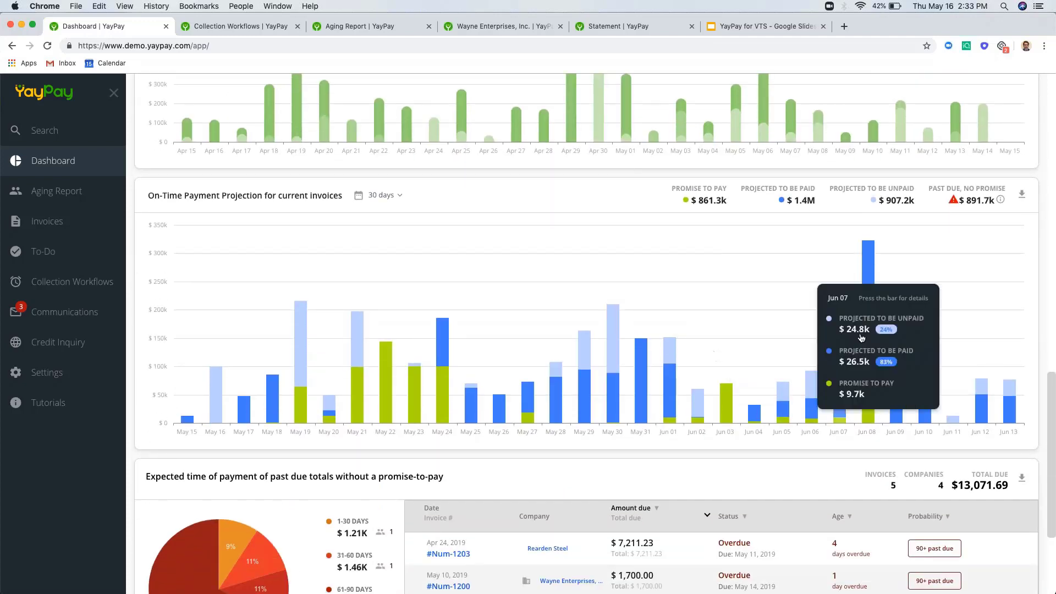
left_click(868, 260)
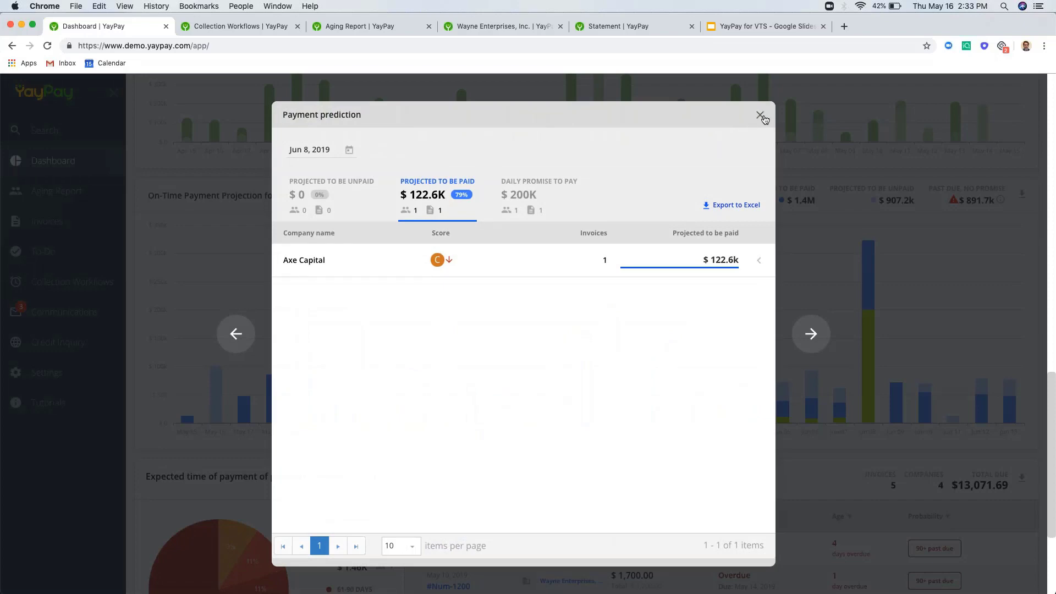
left_click(761, 116)
scroll(586, 333, "up", 5)
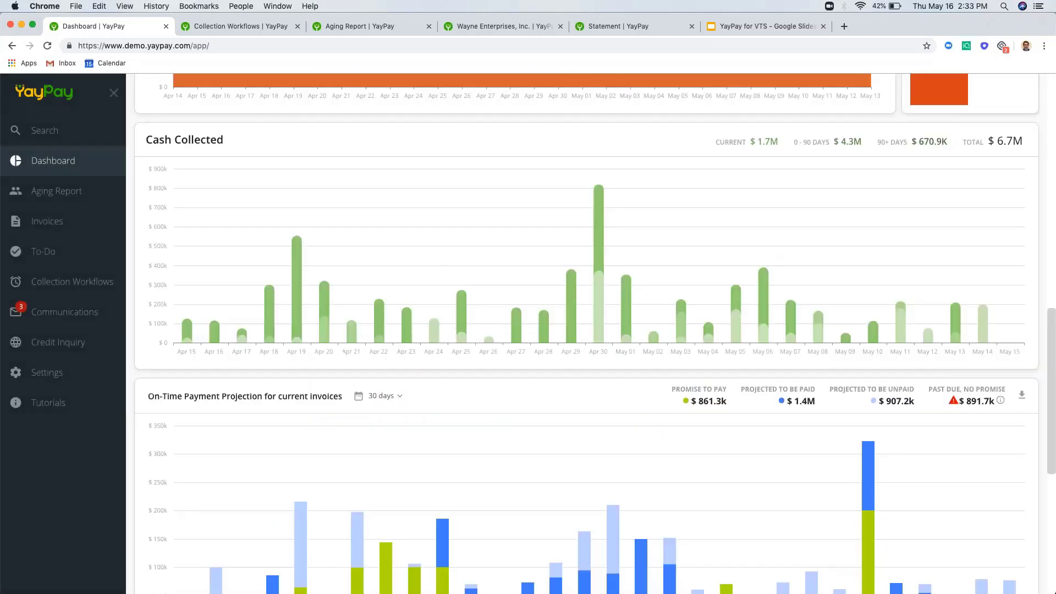
mouse_move(763, 386)
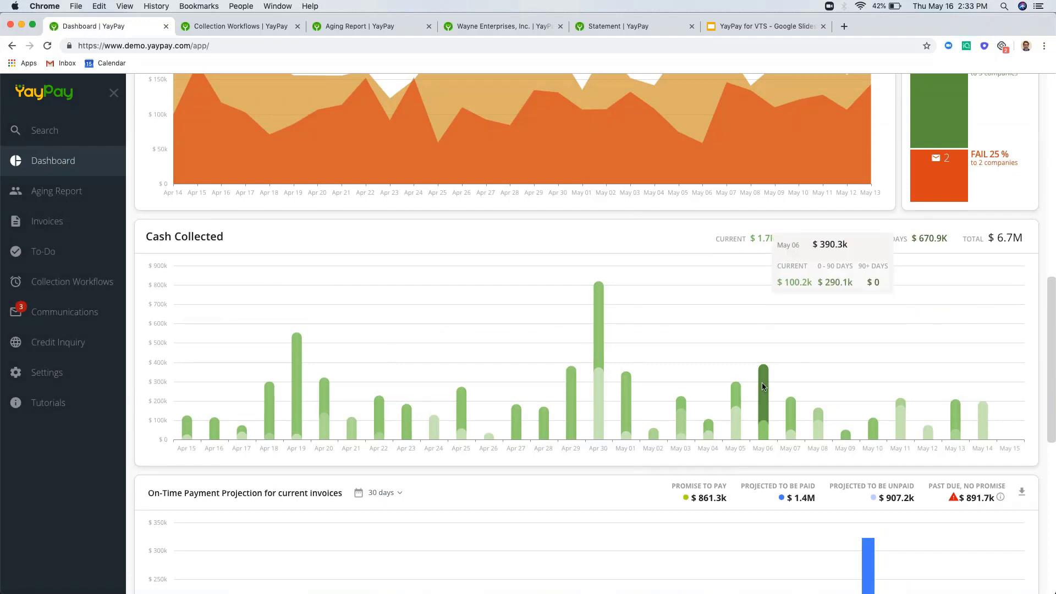
scroll(763, 386, "up", 5)
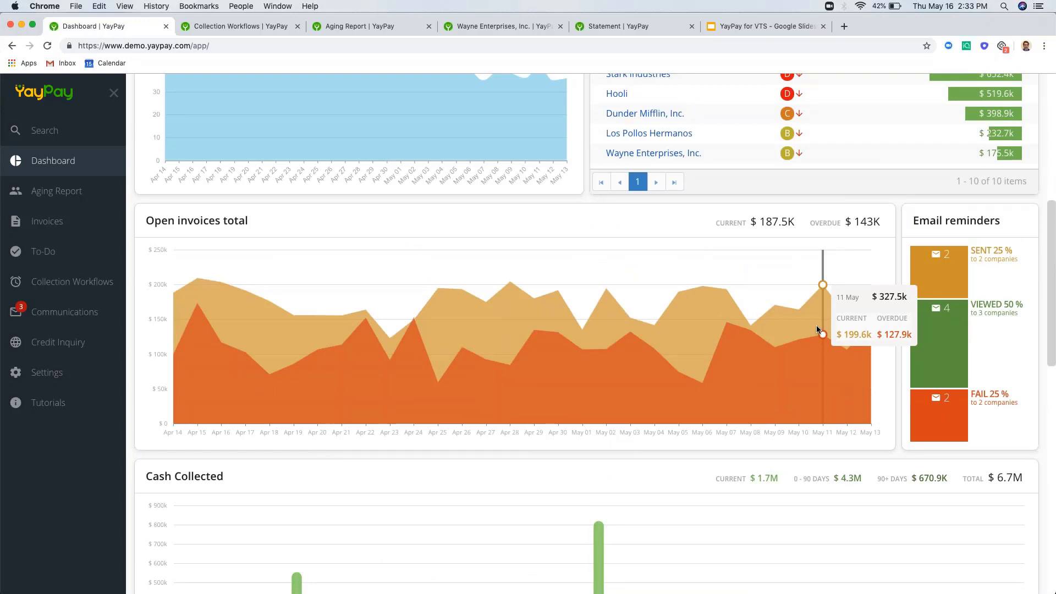
scroll(683, 338, "up", 3)
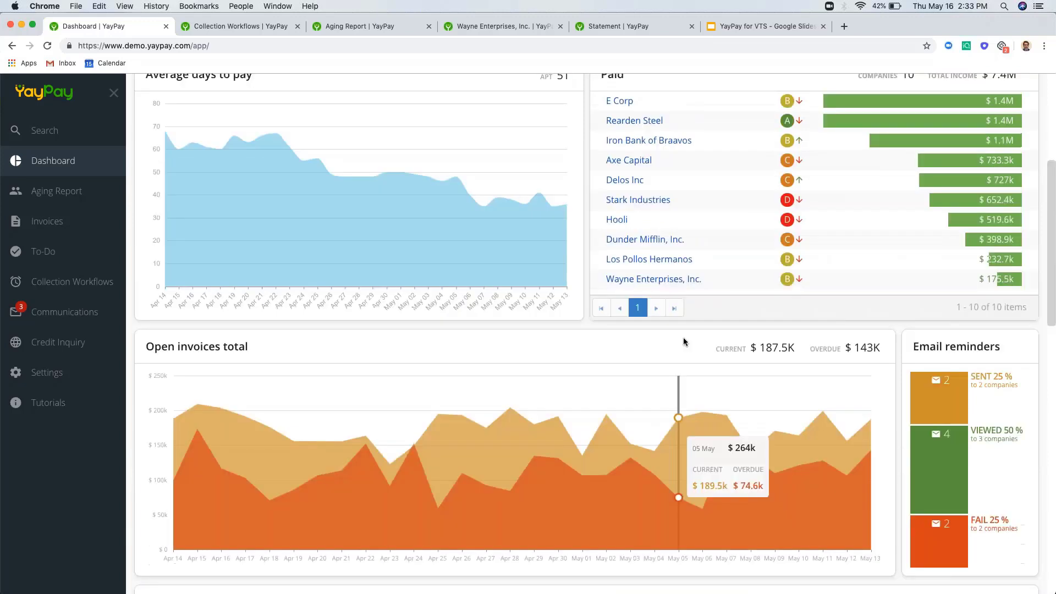
scroll(683, 337, "up", 5)
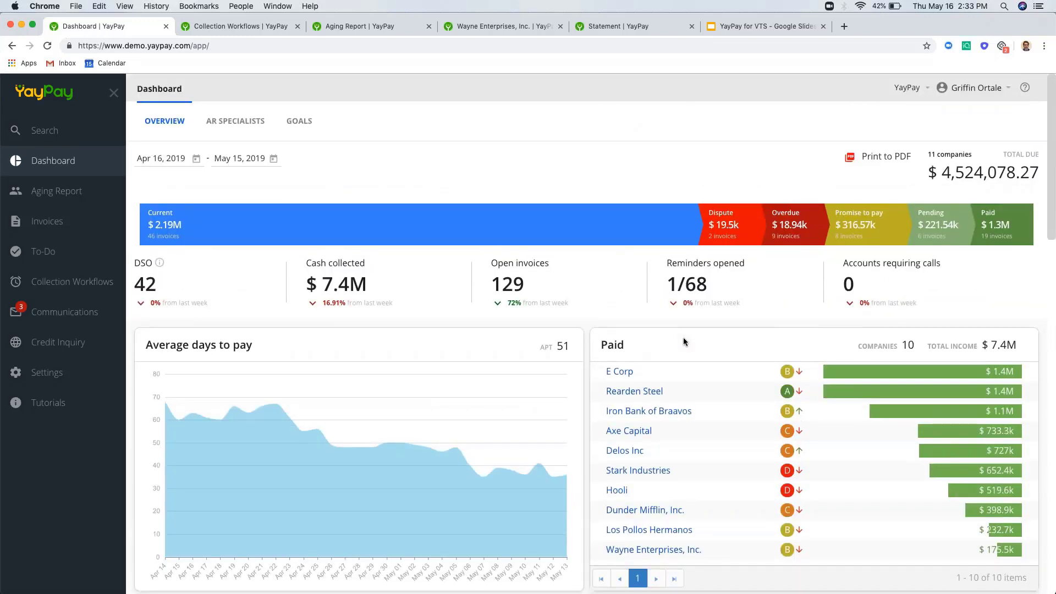
left_click(232, 125)
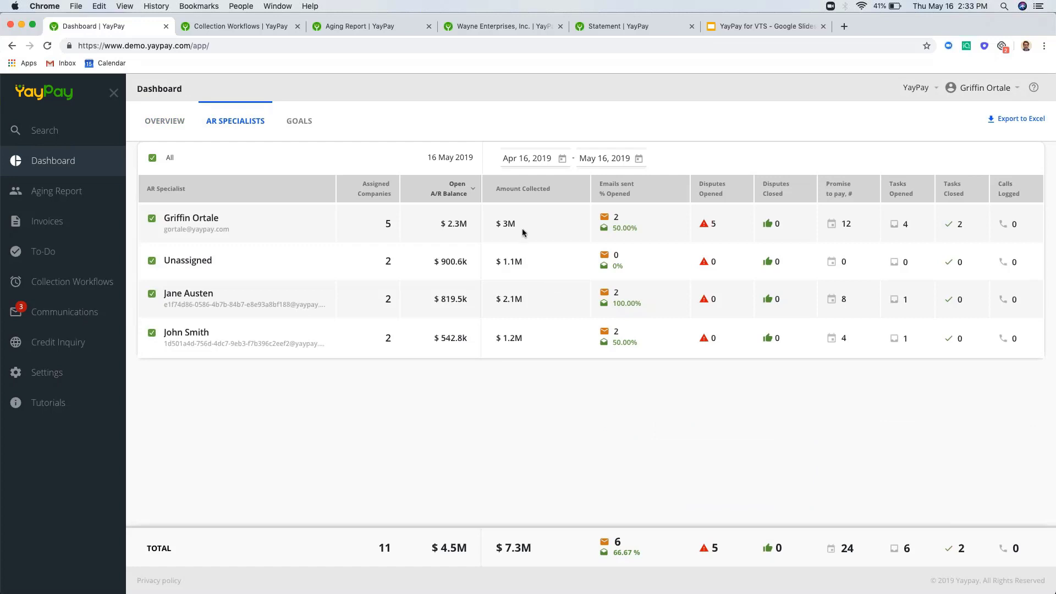
left_click(304, 123)
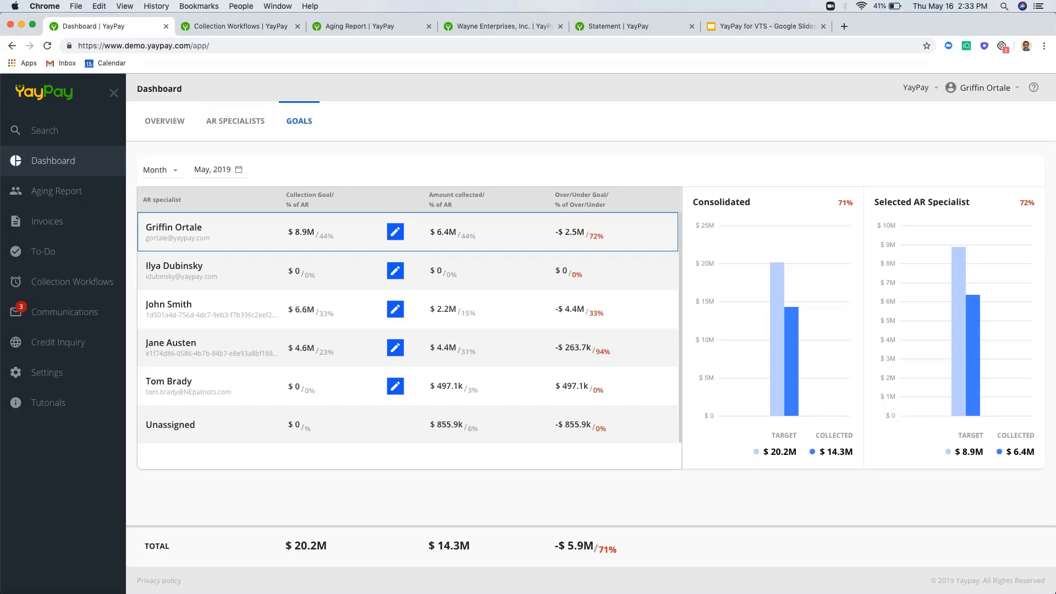
left_click(163, 124)
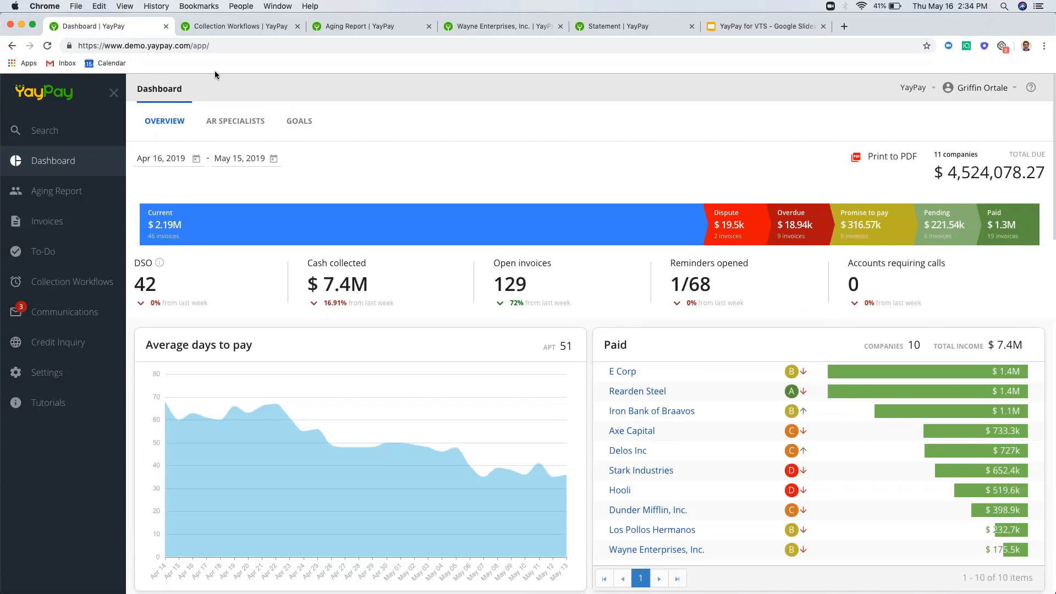
- Go to the Collection Workflows tab, scroll through it, and open the Good Payers workflow card
left_click(220, 28)
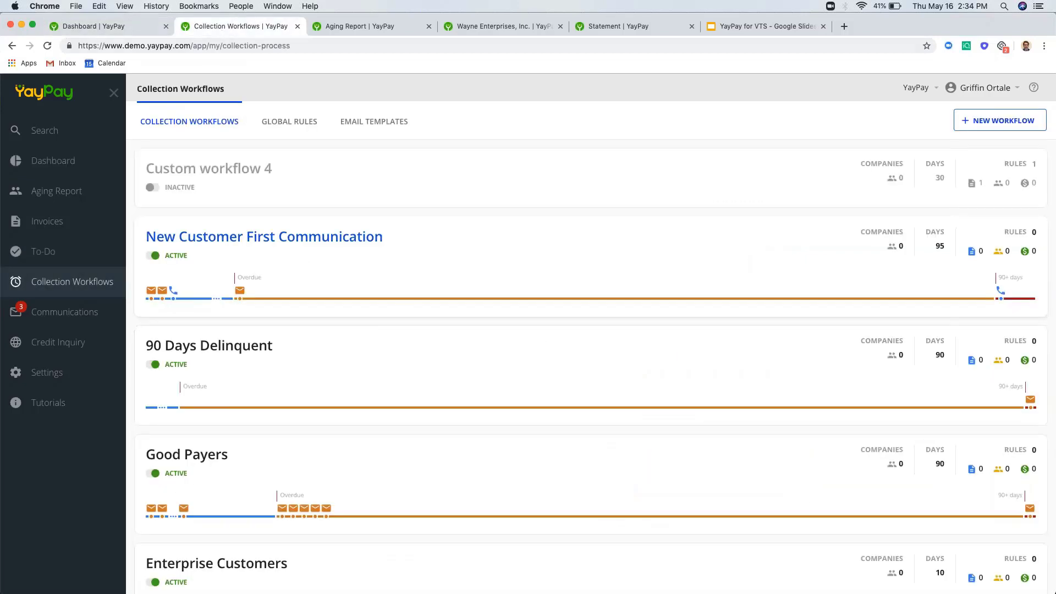
scroll(505, 370, "down", 1)
scroll(505, 369, "down", 3)
scroll(504, 369, "up", 3)
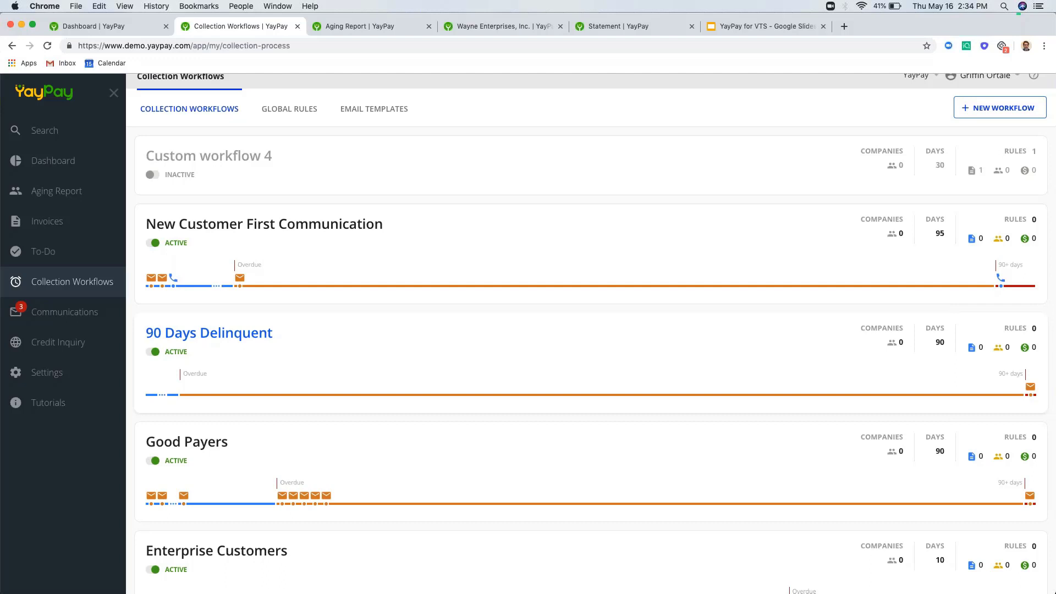
scroll(325, 349, "down", 2)
scroll(325, 348, "up", 2)
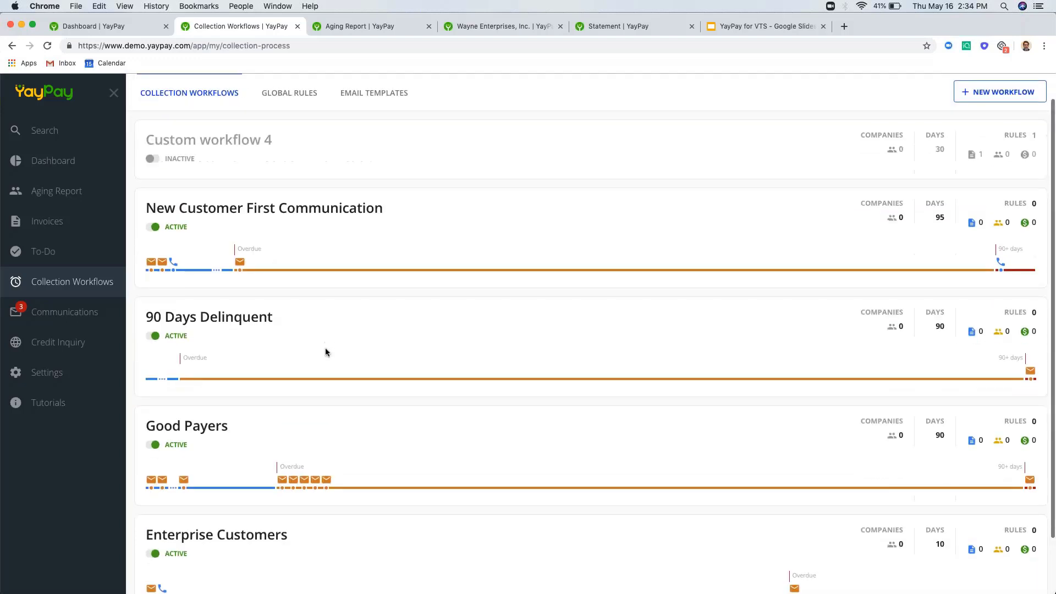
left_click(205, 429)
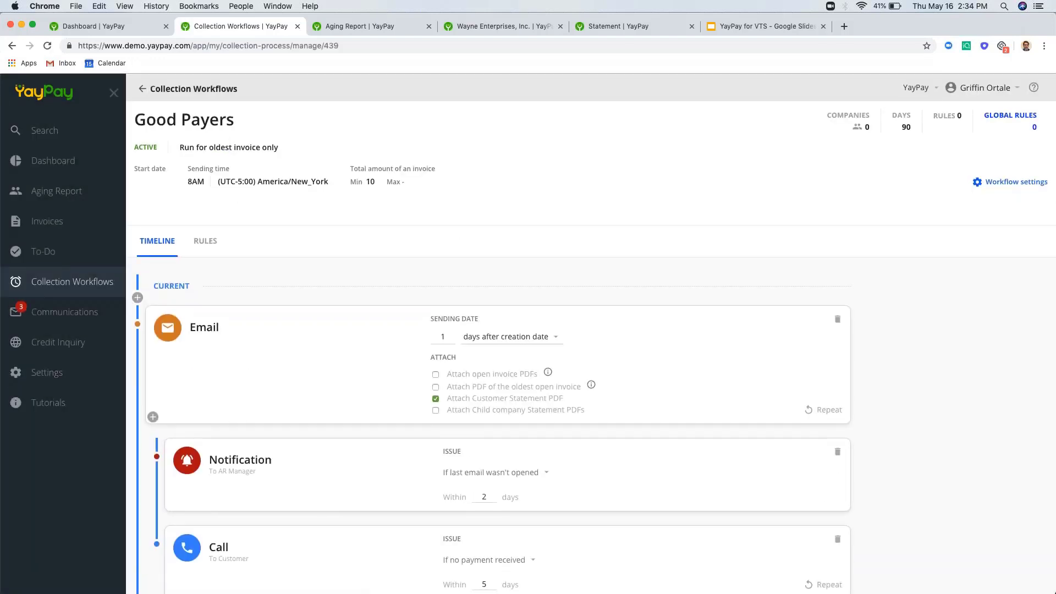
- Collapse the sidebar, open the first email step, and close the Google Slides tab
left_click(114, 94)
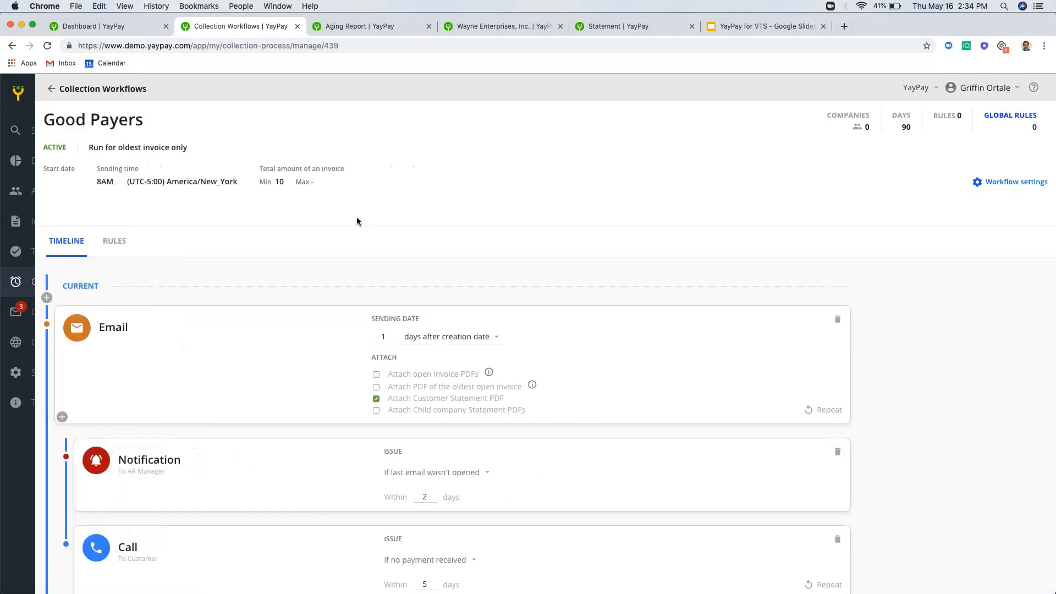
left_click(625, 353)
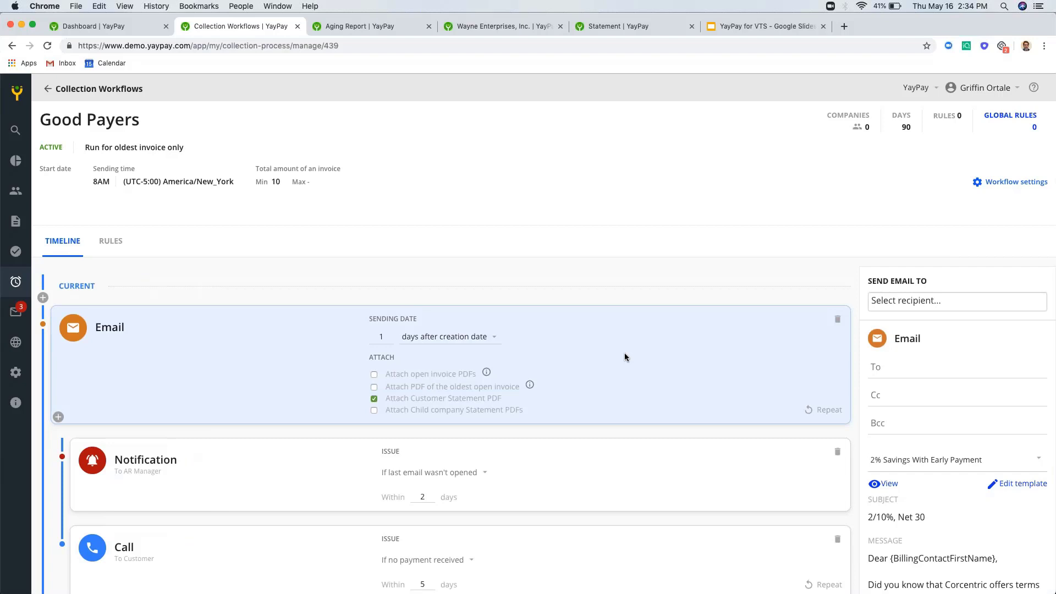
left_click(823, 26)
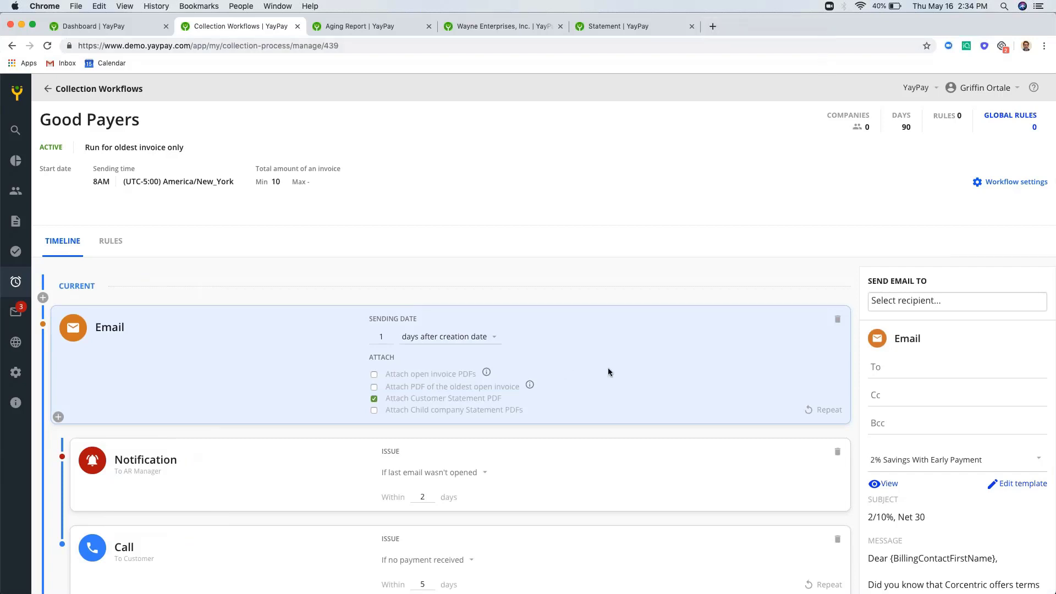
- Turn on Attach open invoice PDFs for the first email step
scroll(609, 369, "down", 2)
scroll(638, 278, "down", 4)
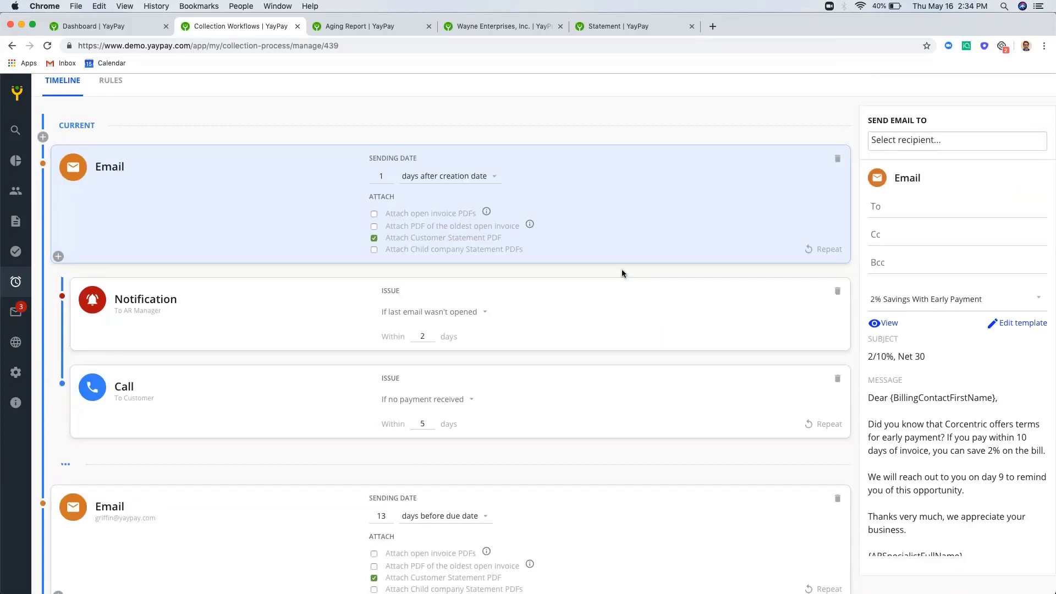
scroll(621, 269, "up", 3)
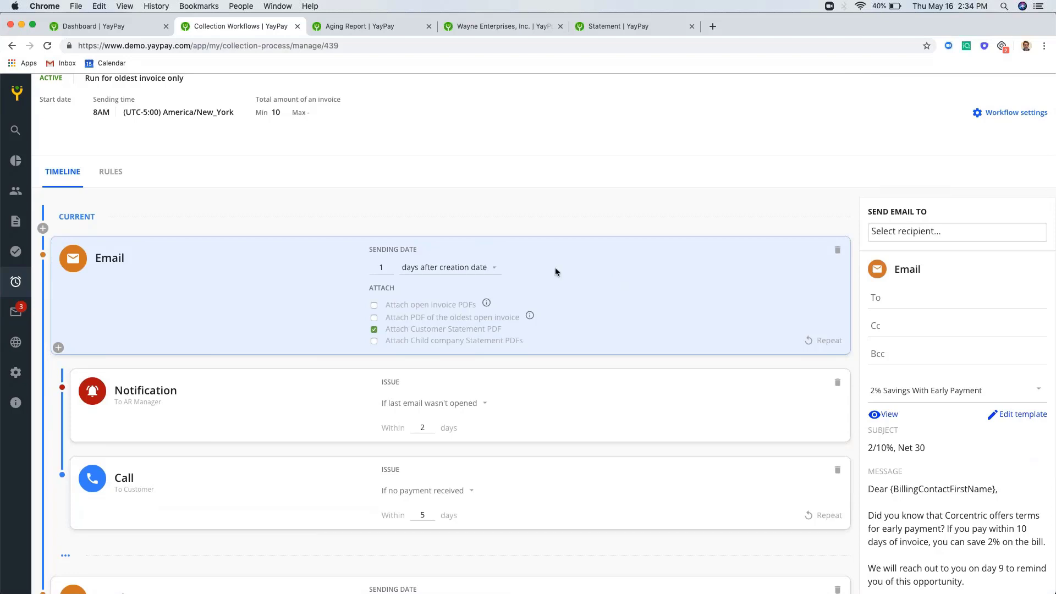
left_click(489, 304)
left_click(375, 305)
- Stop attaching the Customer Statement PDF and browse the template list without changing it
left_click(374, 329)
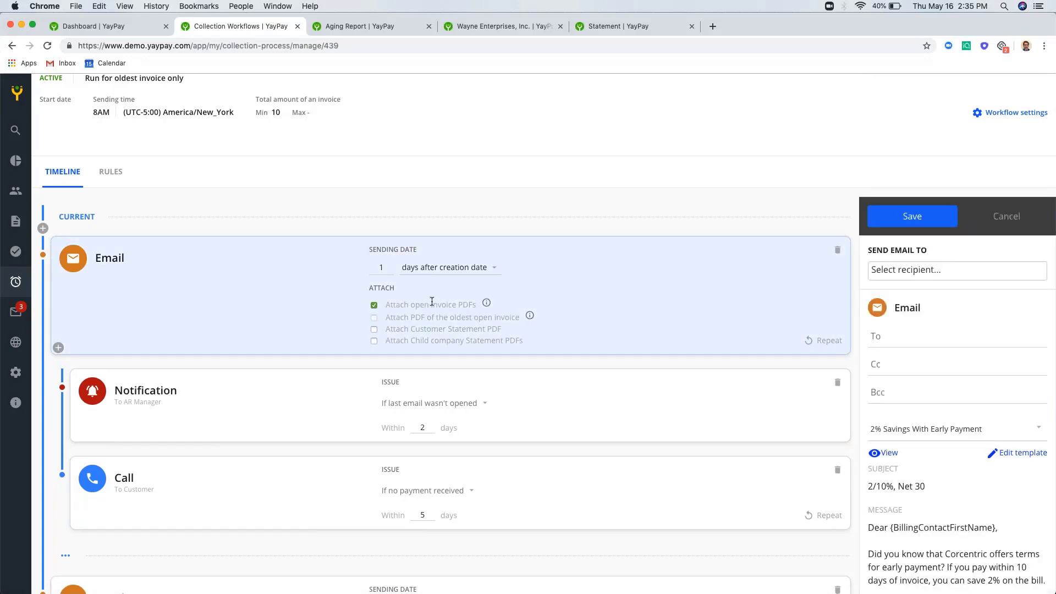
scroll(658, 278, "down", 5)
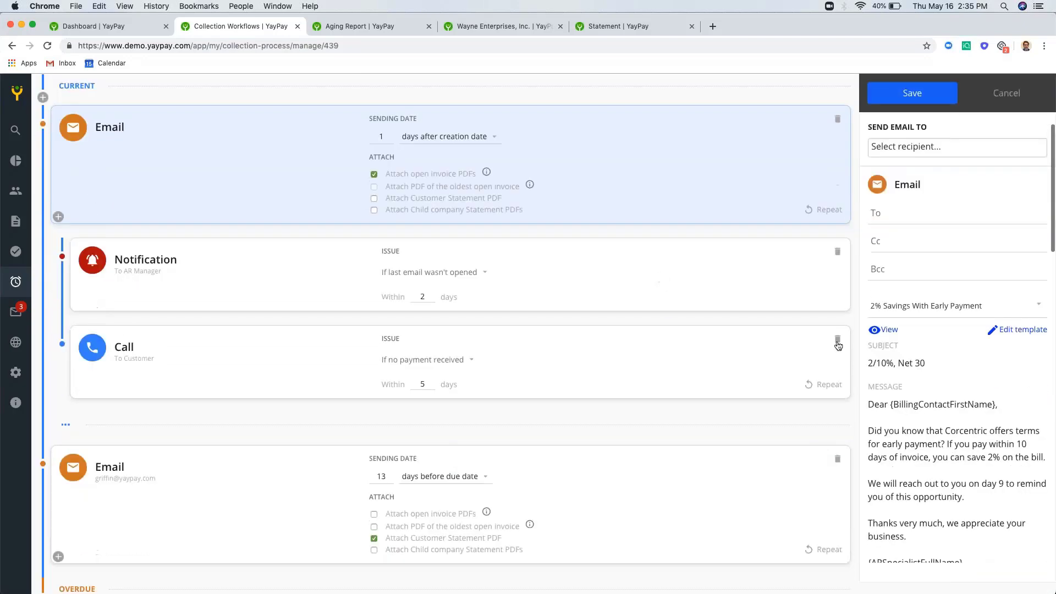
left_click(909, 305)
scroll(930, 368, "down", 1)
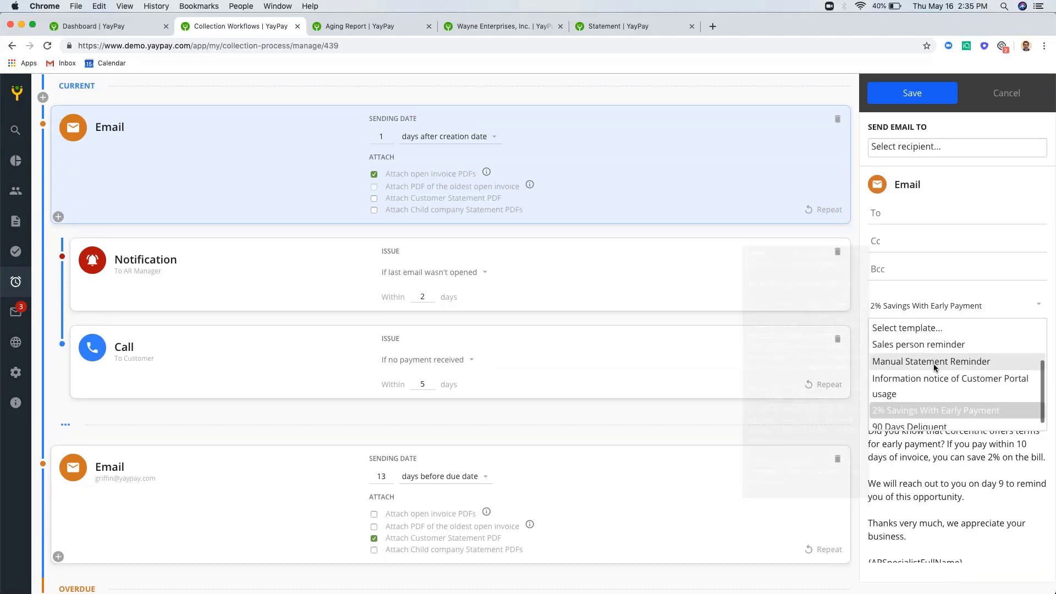
left_click(976, 497)
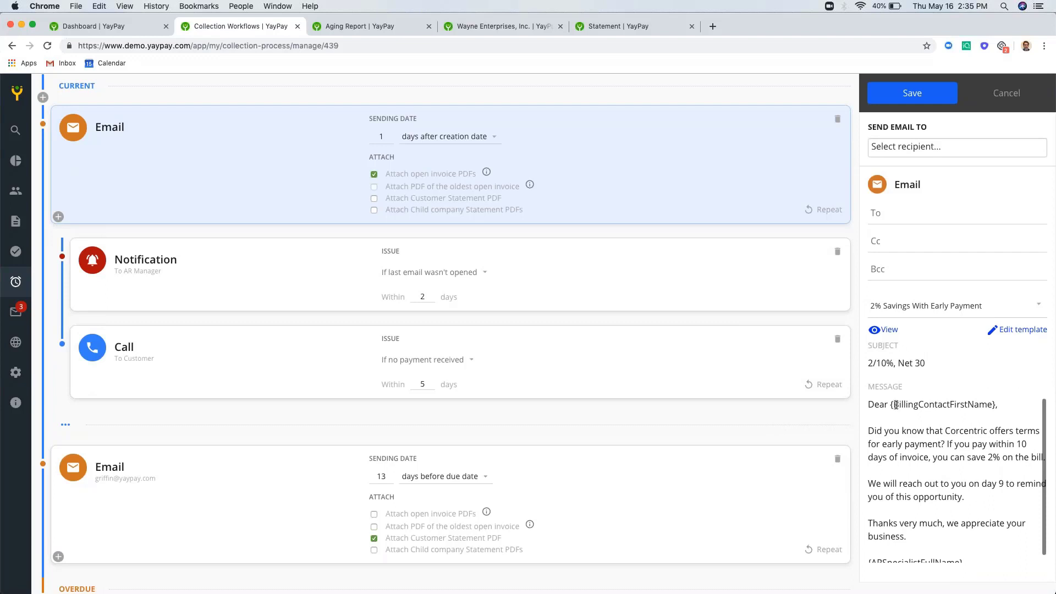
- Highlight the {BillingContactFirstName} token, then open the email step sent 13 days before due
left_click_drag(890, 406, 996, 406)
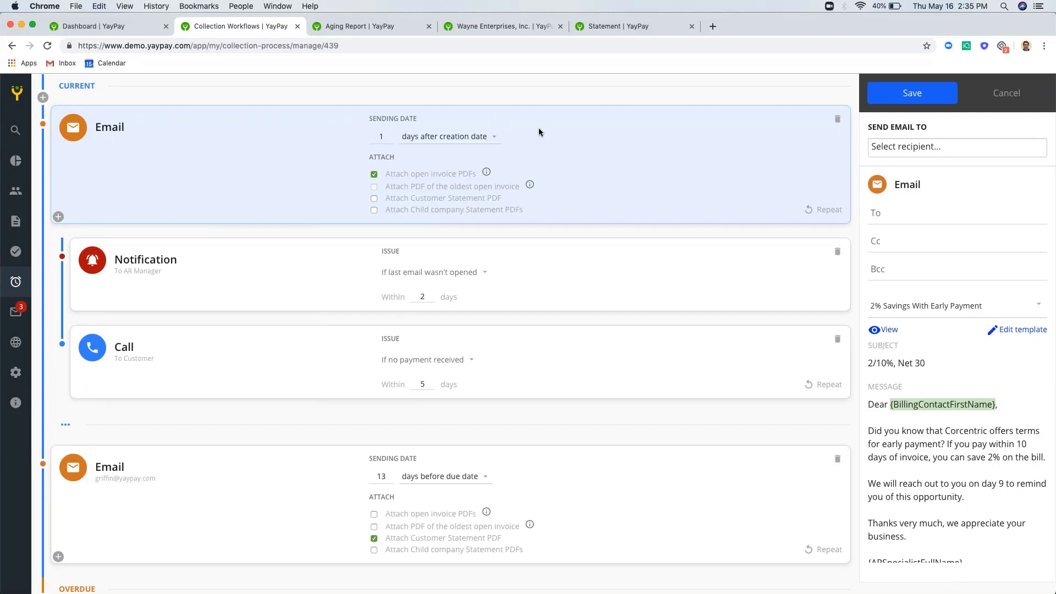
scroll(535, 132, "up", 2)
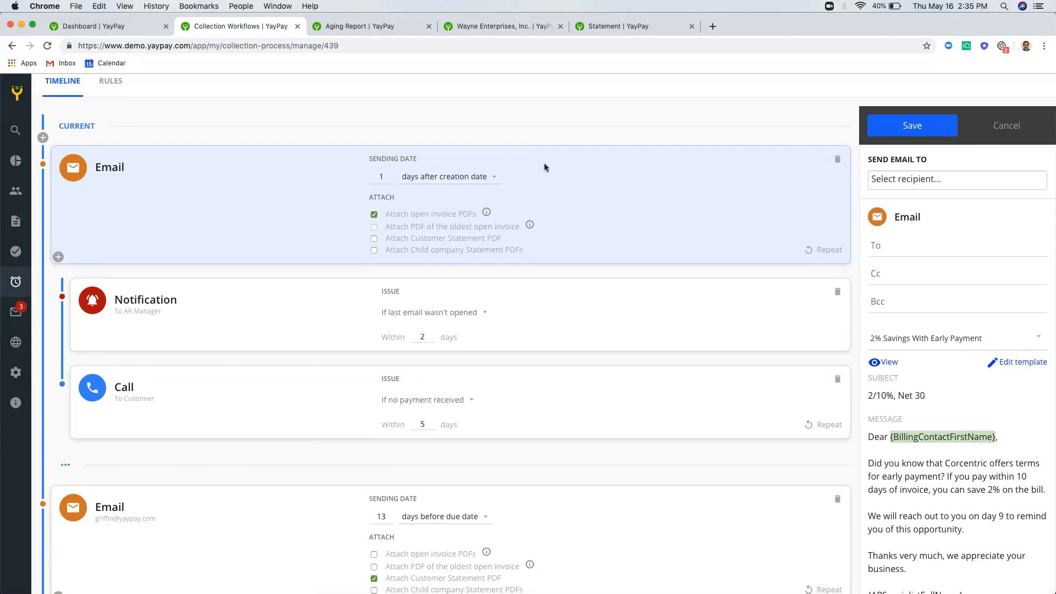
scroll(544, 163, "down", 5)
left_click(545, 392)
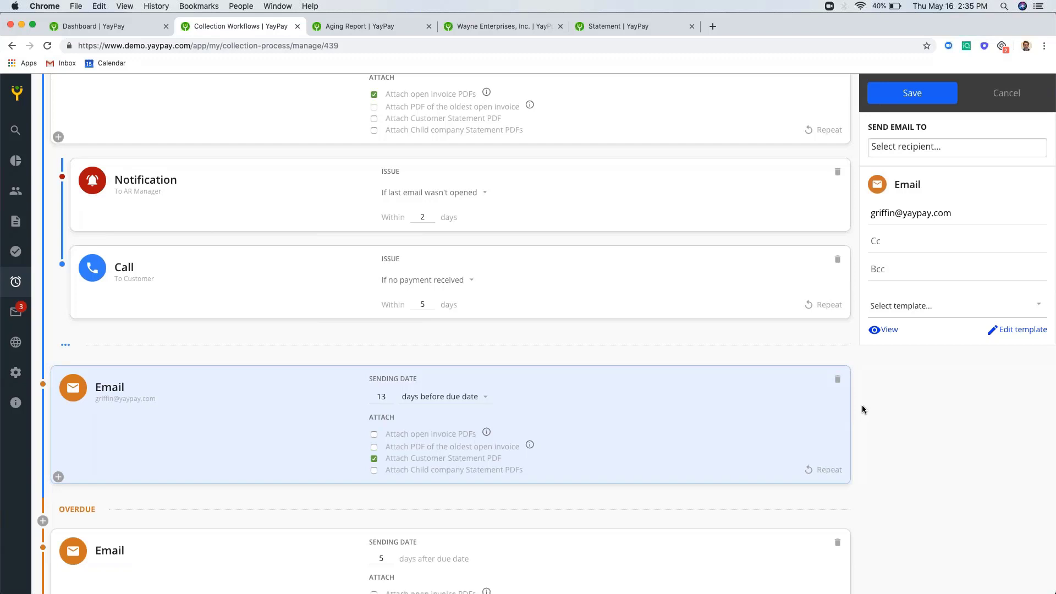
- Expand and re-collapse the sidebar, then view and dismiss the add-step choices
scroll(862, 407, "down", 3)
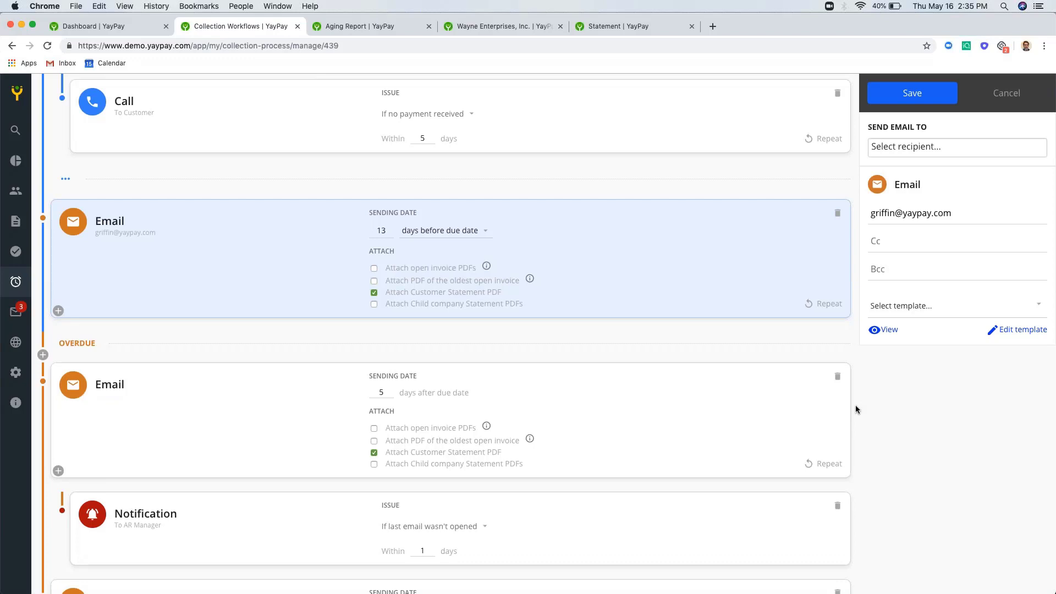
scroll(751, 415, "down", 1)
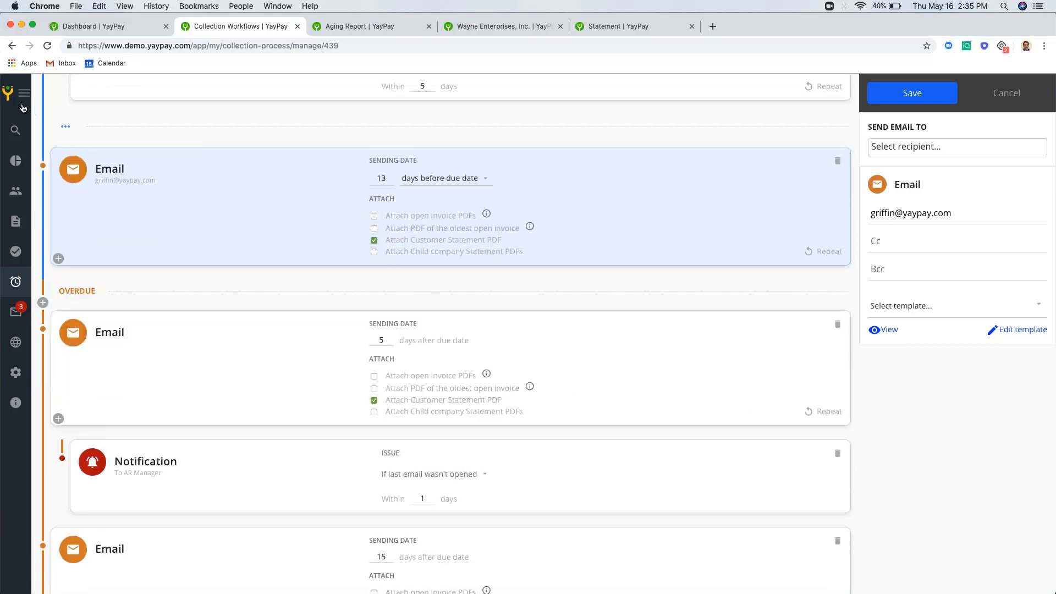
left_click(18, 93)
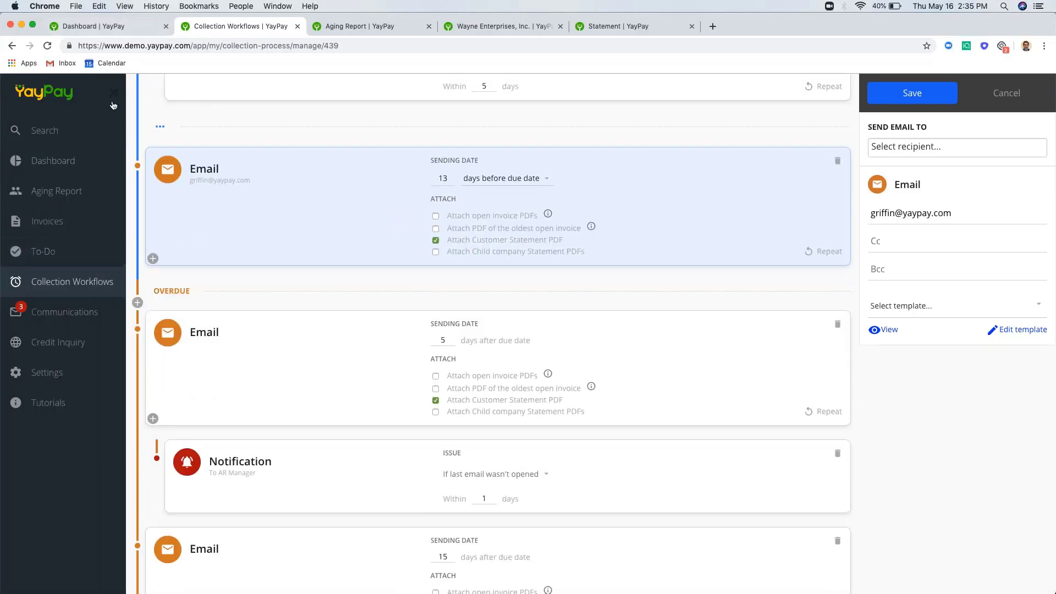
left_click(113, 94)
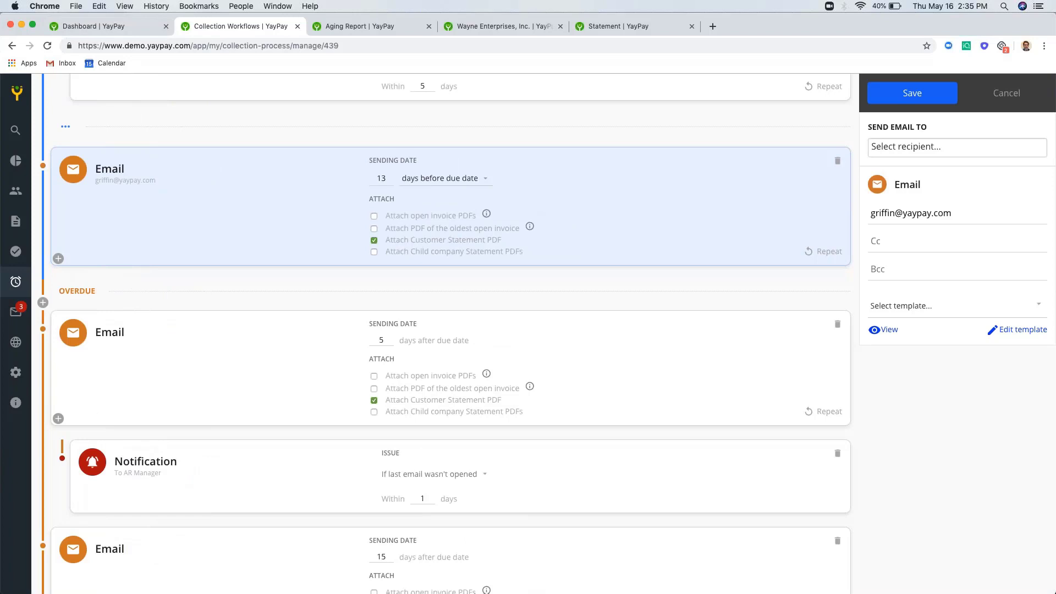
scroll(657, 328, "down", 2)
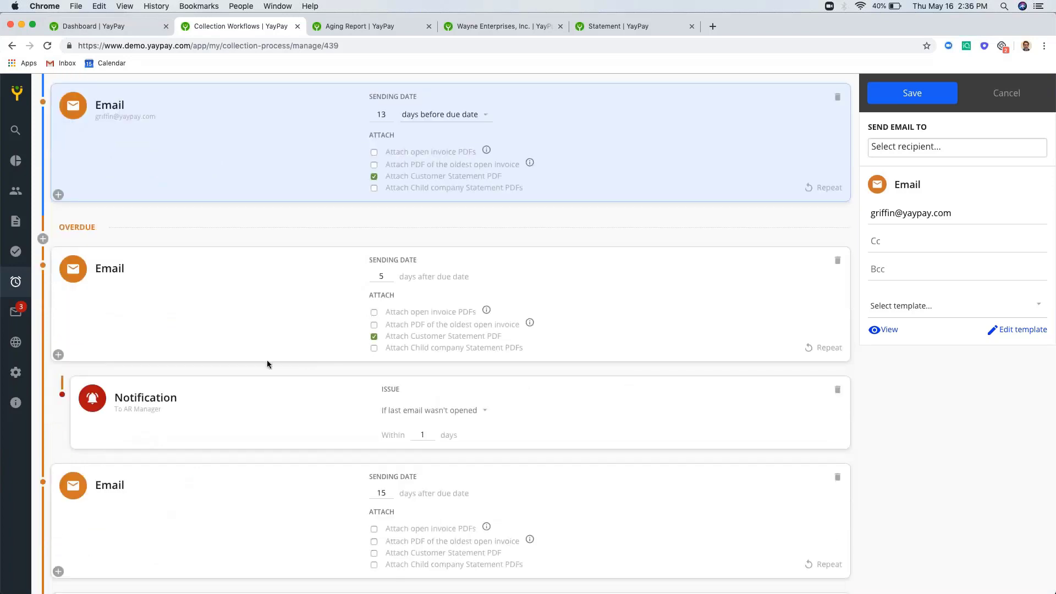
left_click(58, 355)
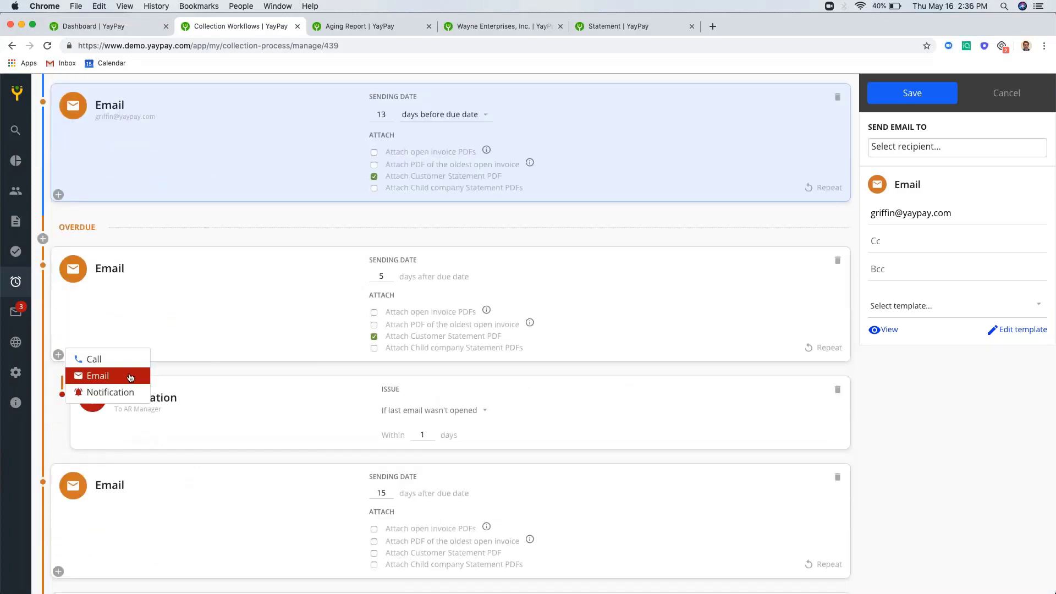
left_click(196, 375)
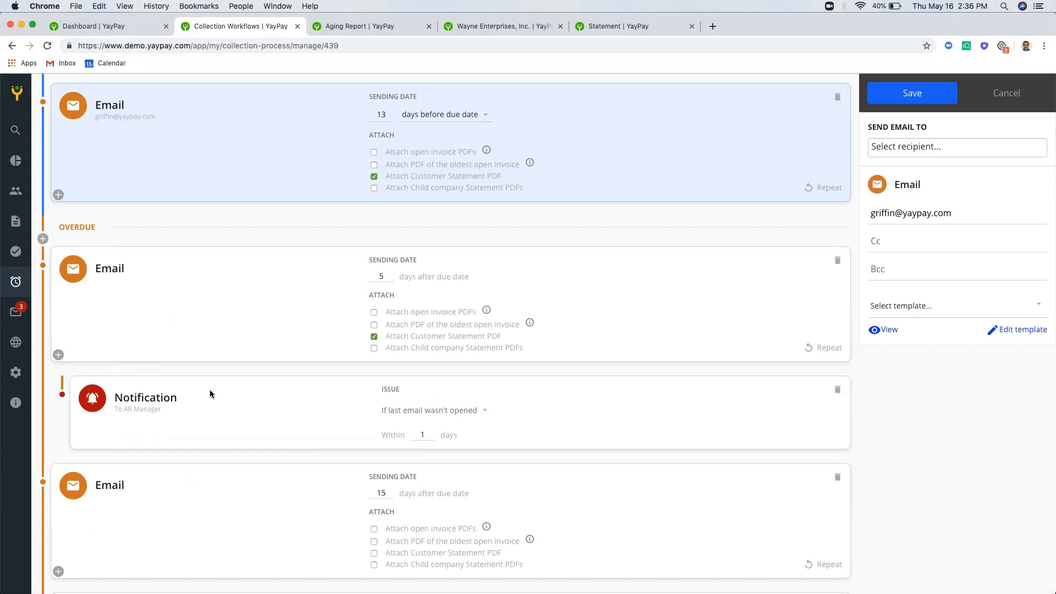
- Open the 5-day overdue email, AR manager notification, 25-day email and Call steps in turn
left_click(573, 281)
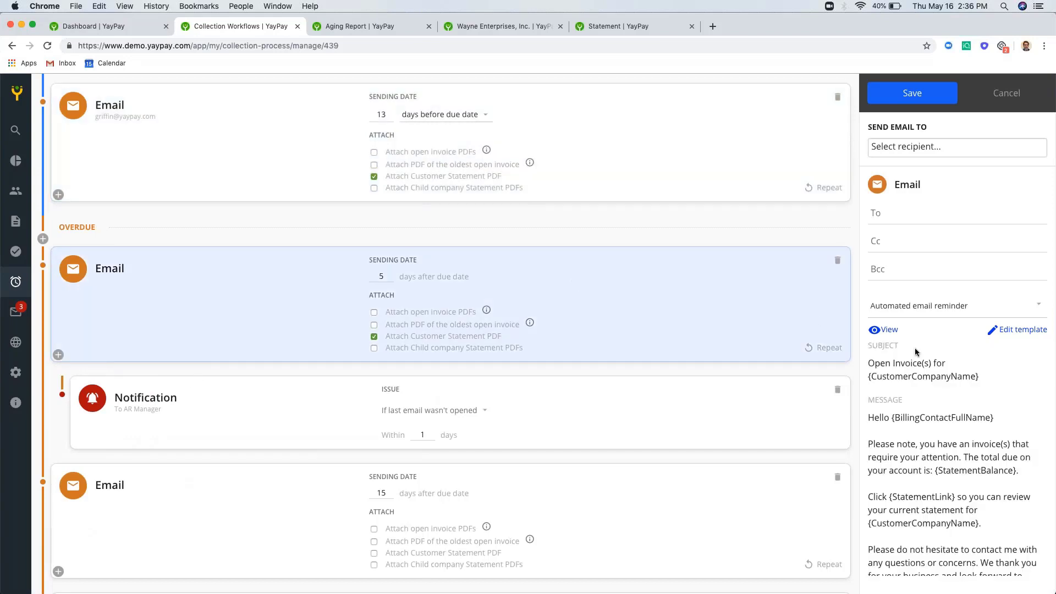
scroll(915, 348, "down", 3)
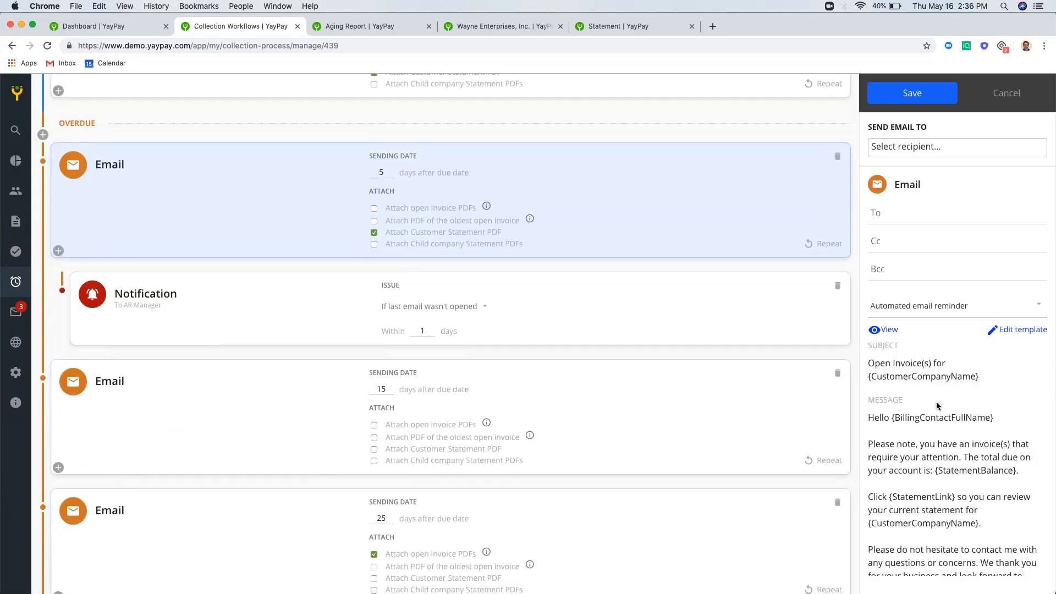
left_click(500, 310)
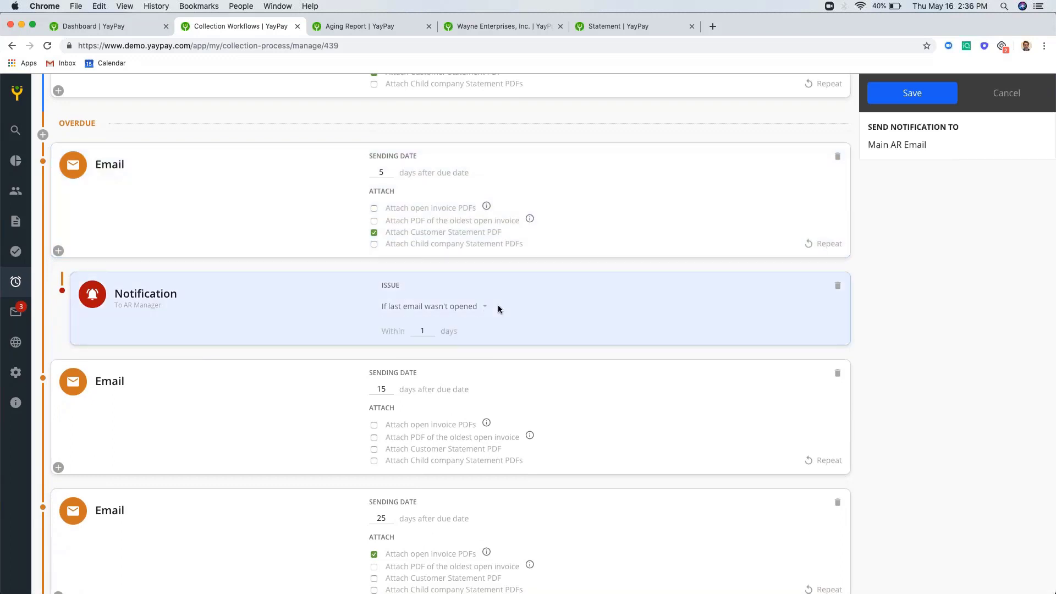
mouse_move(11, 248)
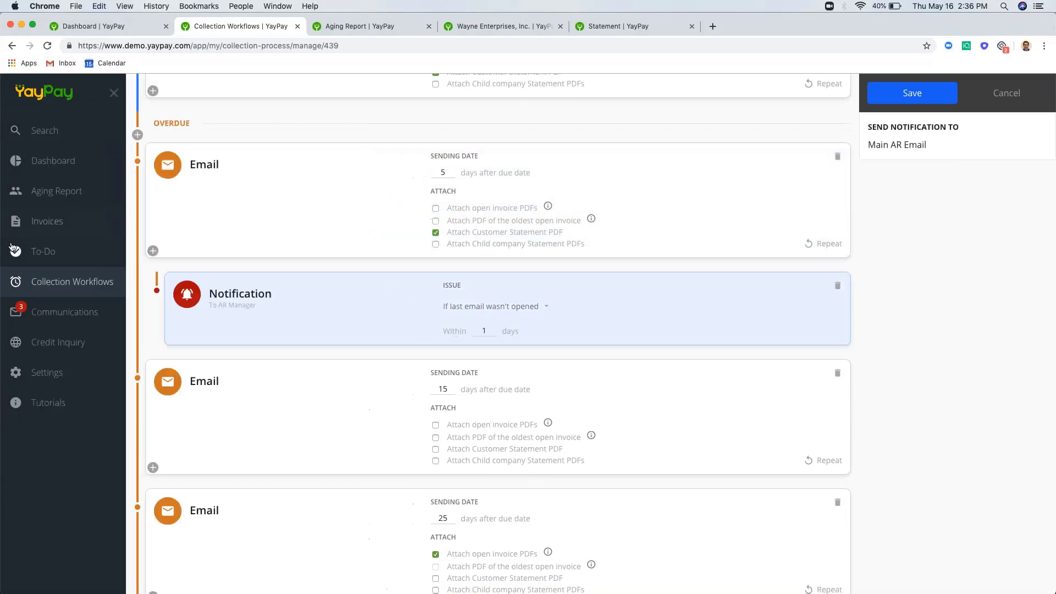
scroll(451, 330, "down", 5)
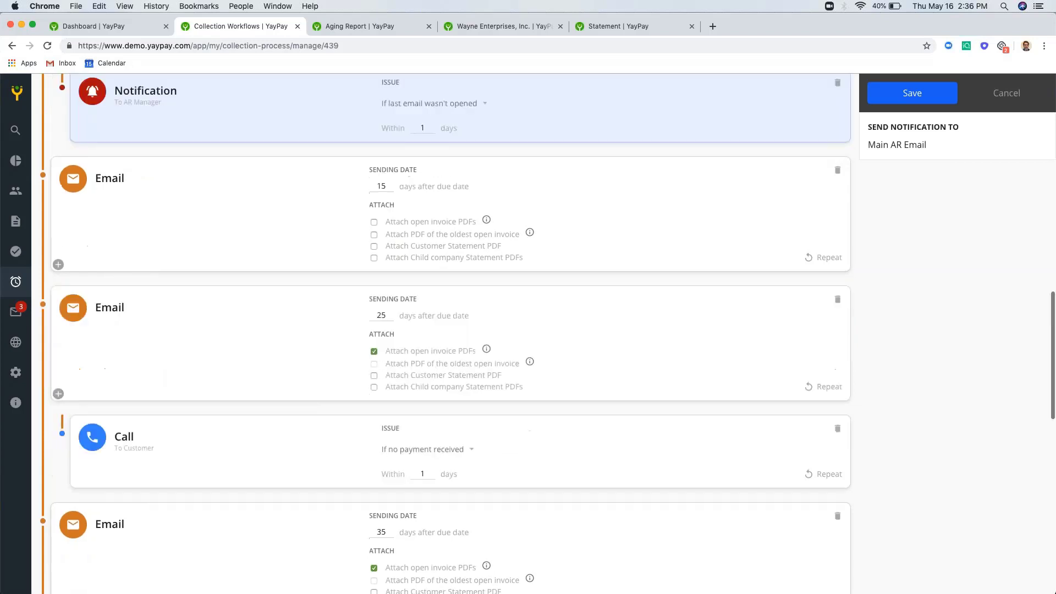
left_click(279, 339)
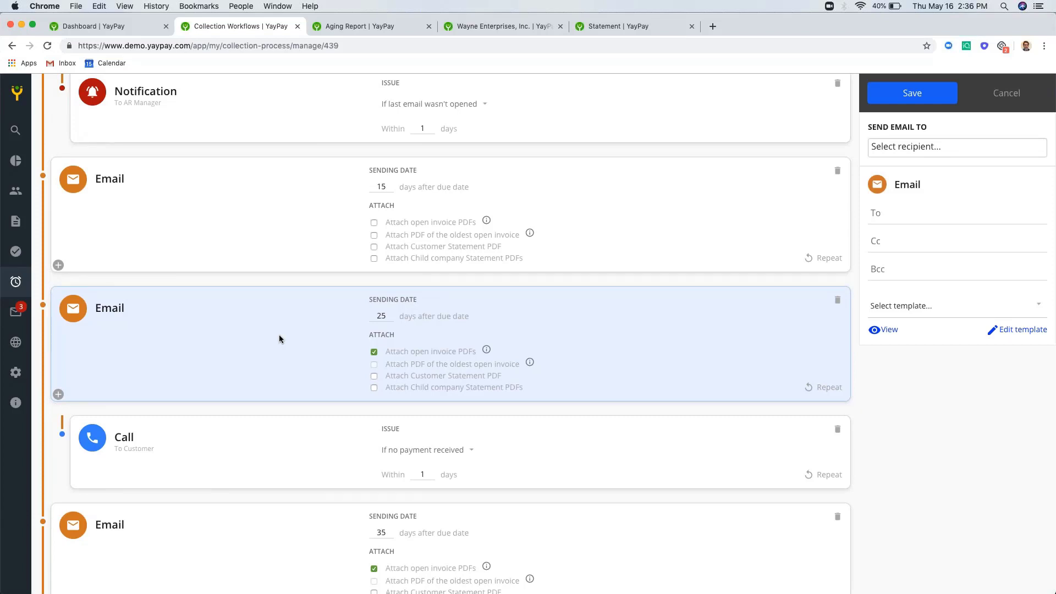
left_click(272, 418)
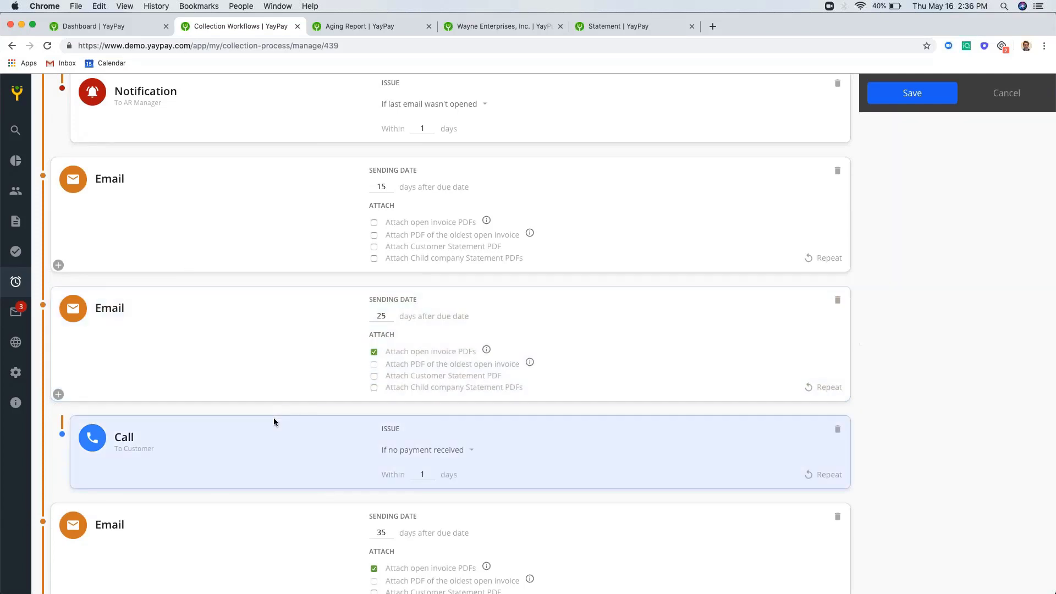
left_click(16, 92)
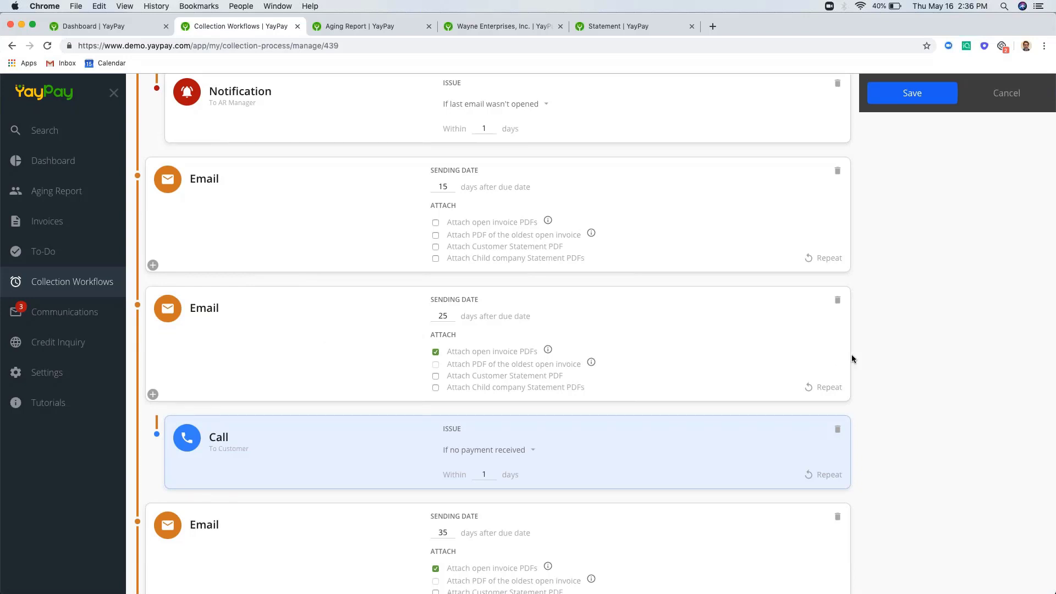
- Scroll the timeline and open the 45-days-after-due email and the email to Sales
scroll(859, 355, "down", 3)
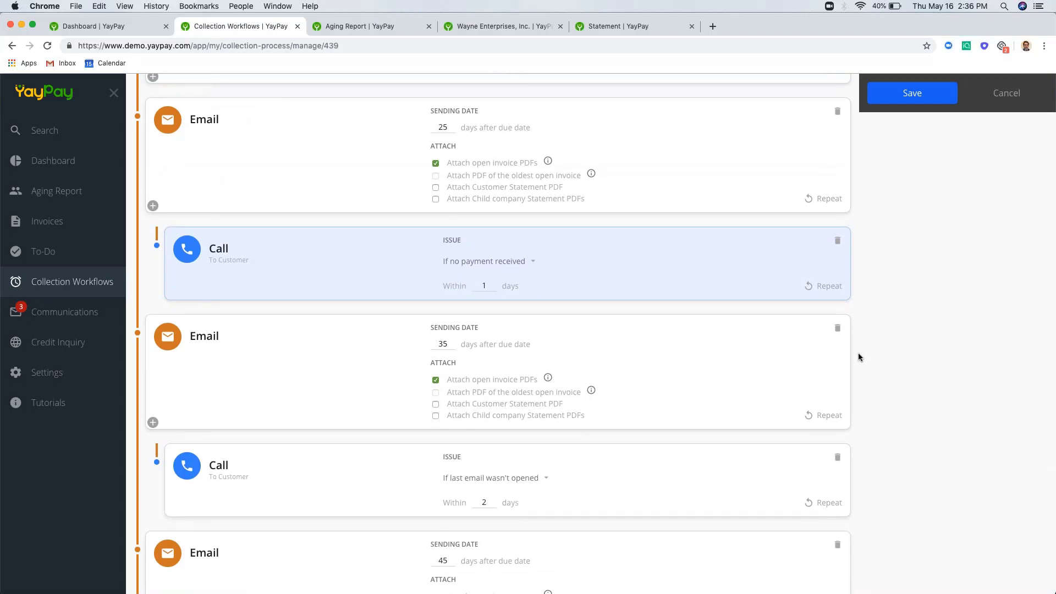
scroll(858, 354, "down", 3)
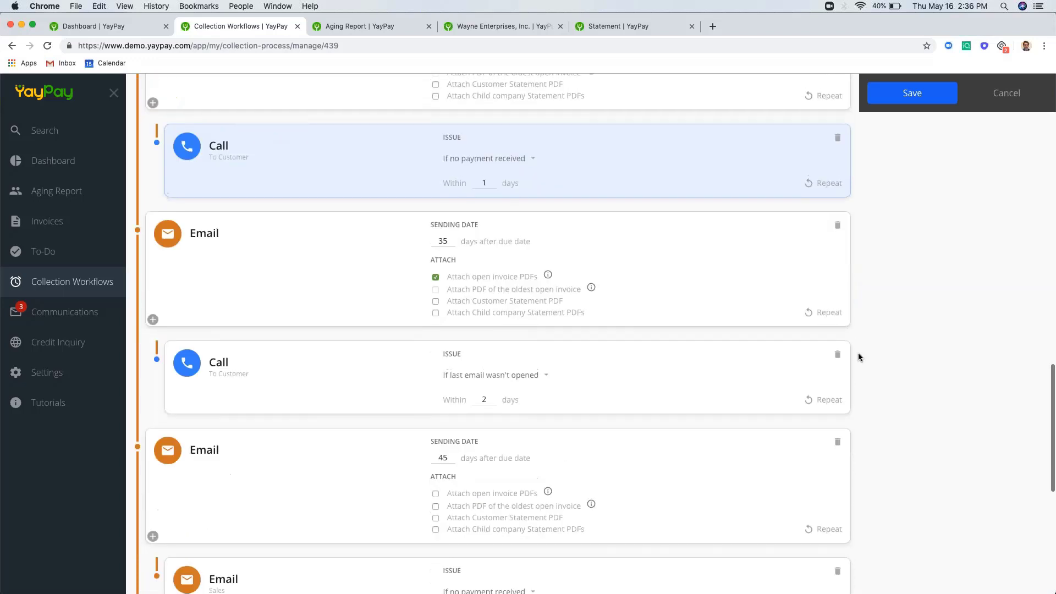
scroll(858, 356, "down", 1)
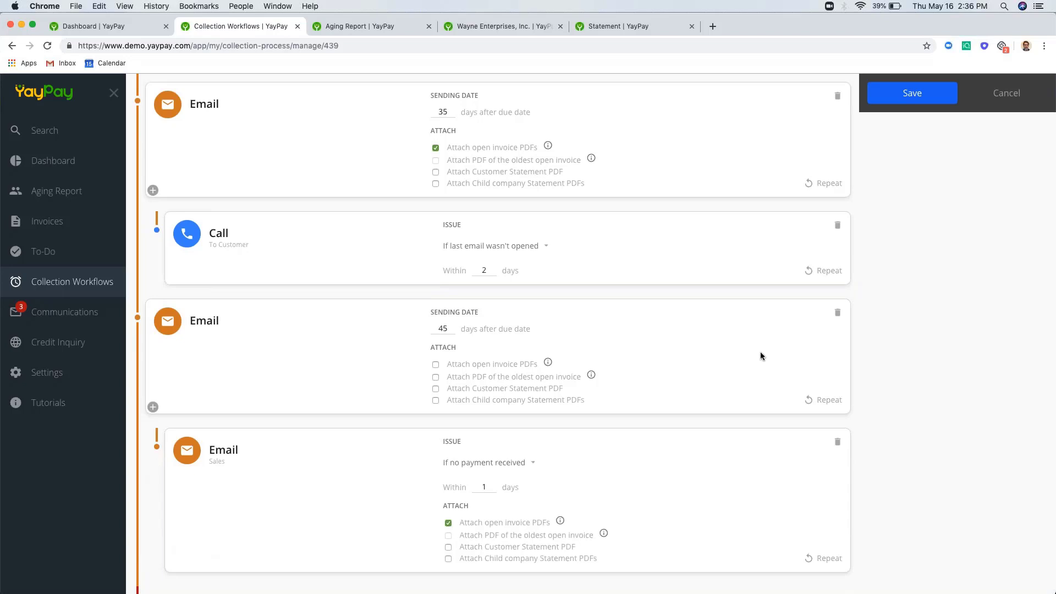
left_click(760, 353)
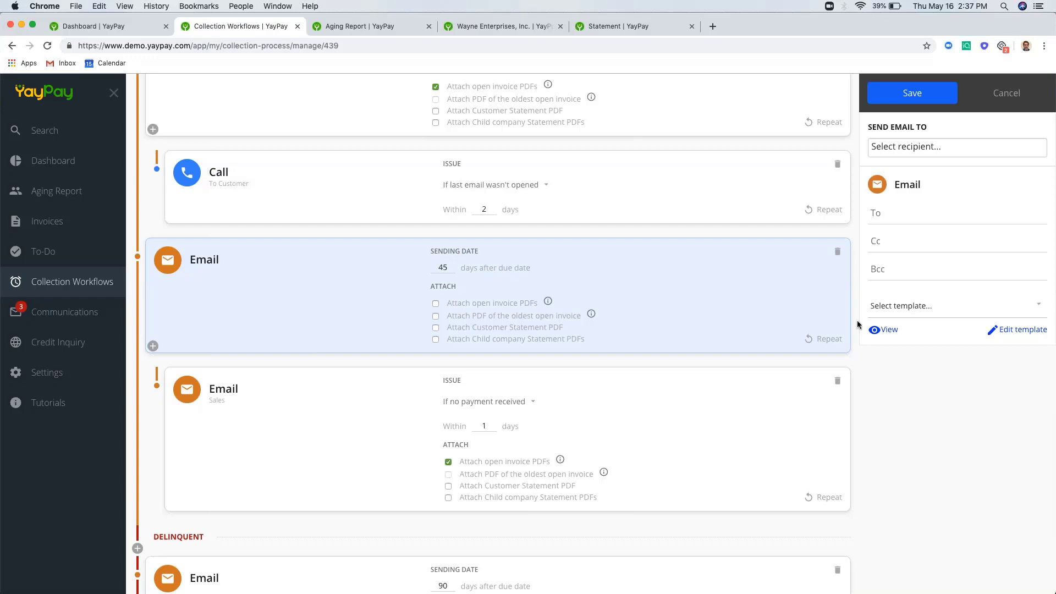
left_click(610, 406)
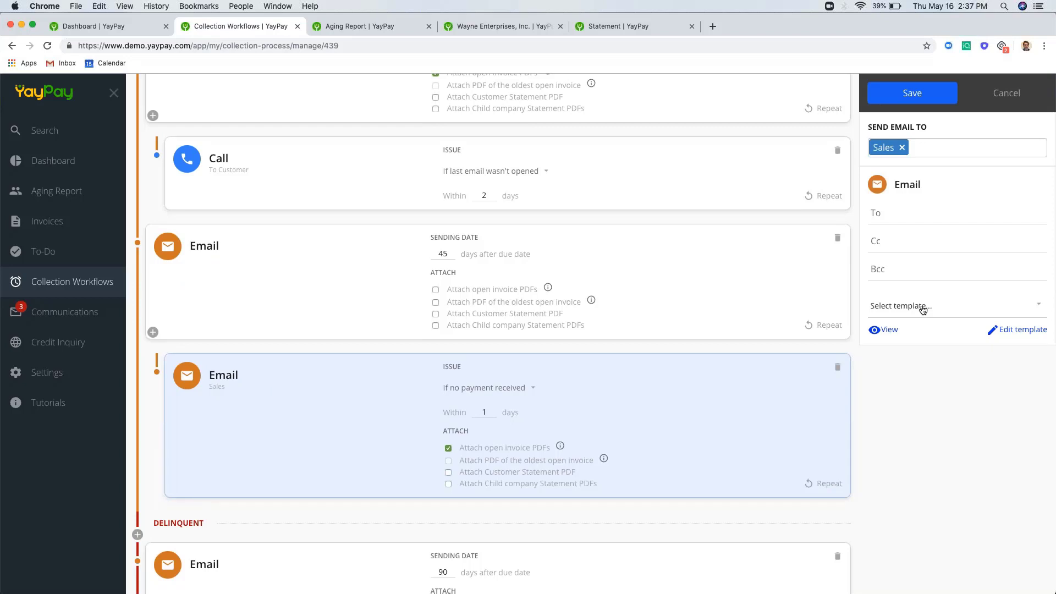
scroll(862, 398, "down", 2)
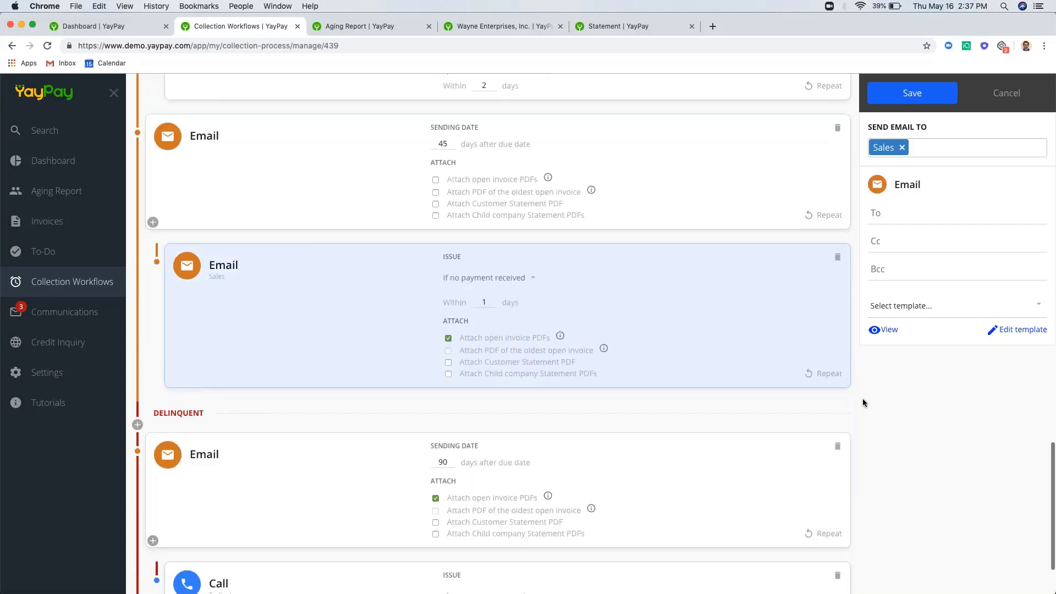
scroll(855, 467, "up", 15)
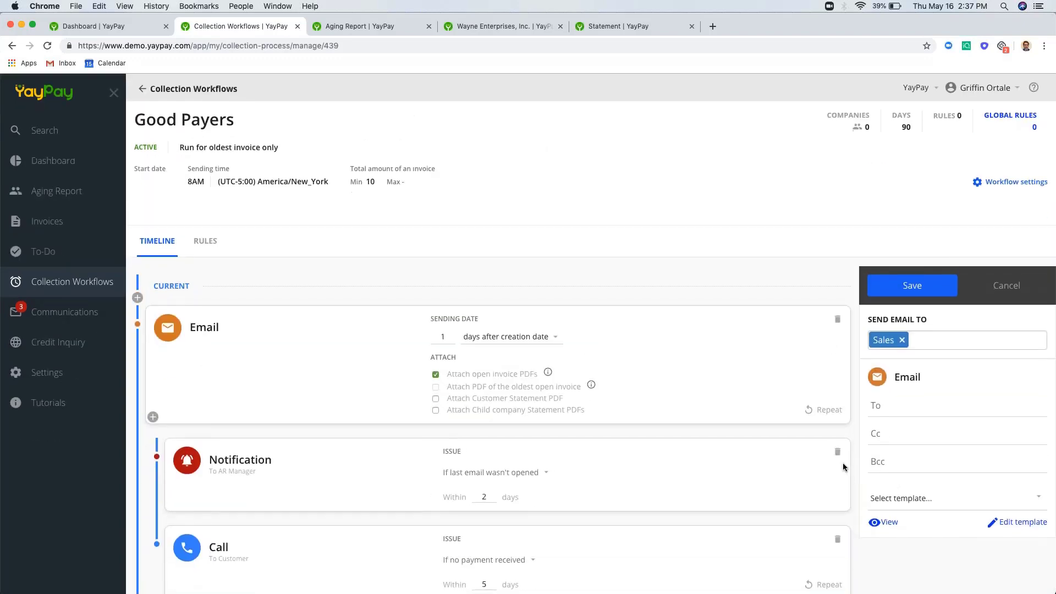
- On the Rules tab, draft an 'Email is bounced' rule that sends an email reminder, then cancel it
left_click(205, 241)
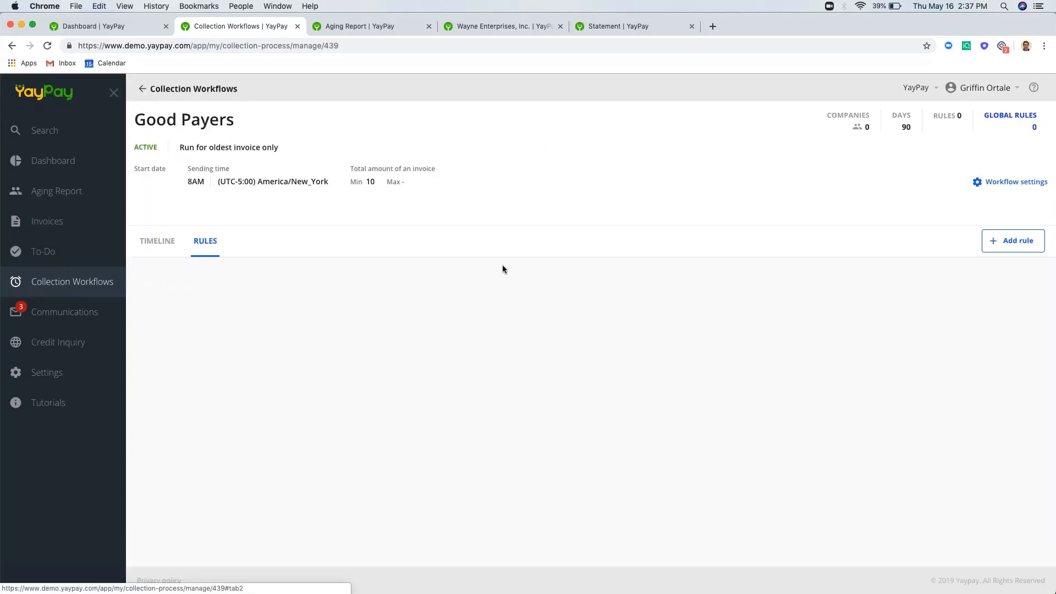
left_click(1010, 240)
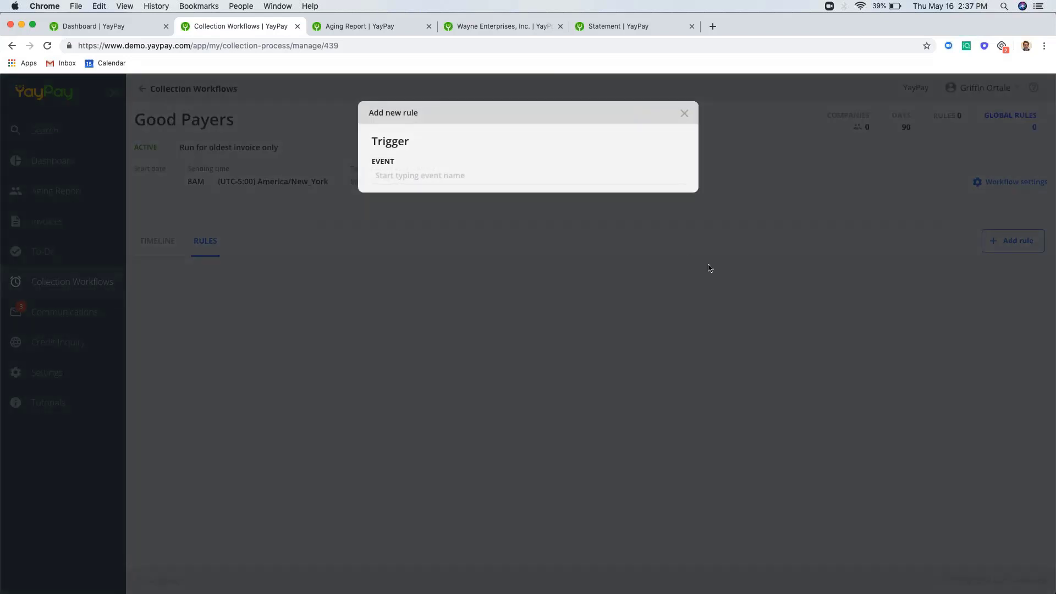
left_click(489, 173)
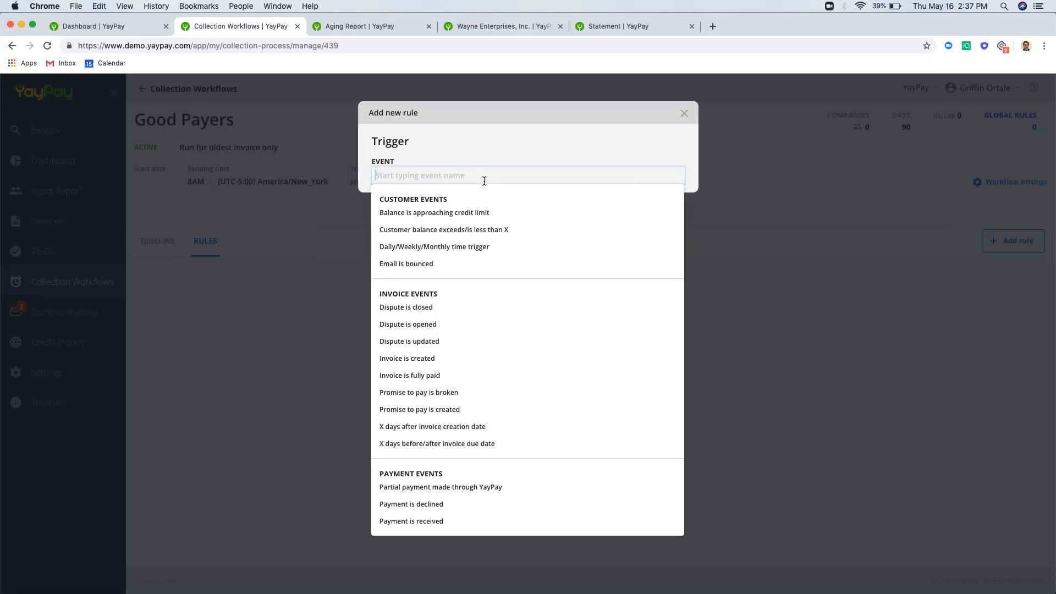
left_click(438, 264)
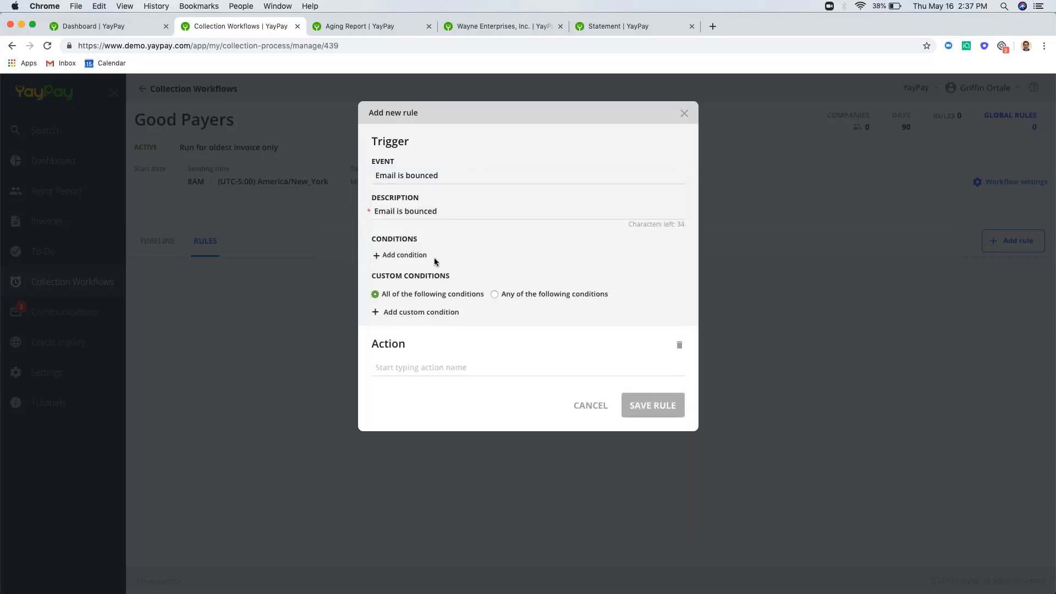
left_click(443, 367)
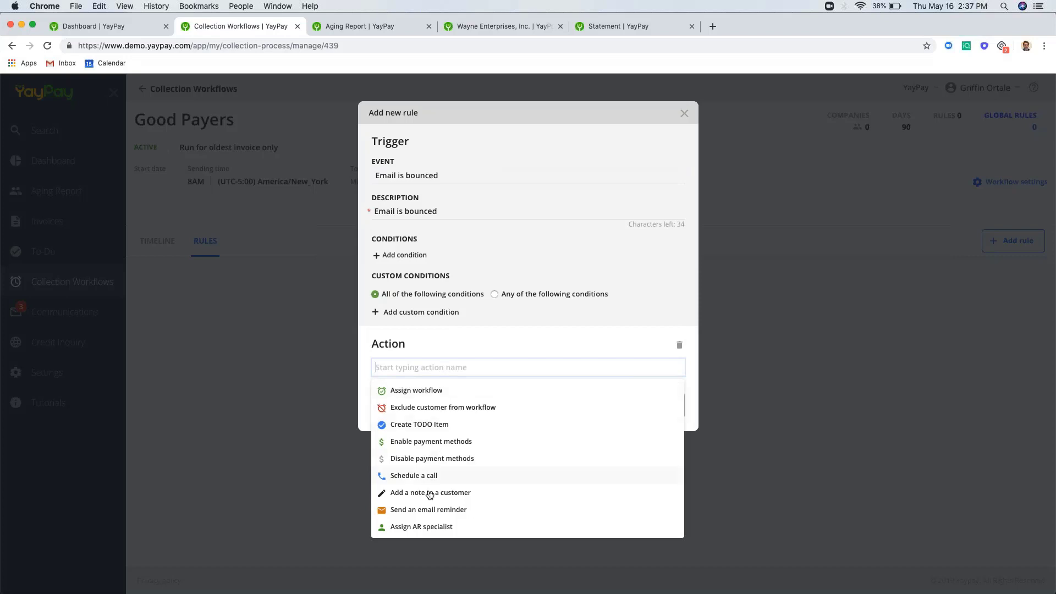
left_click(428, 510)
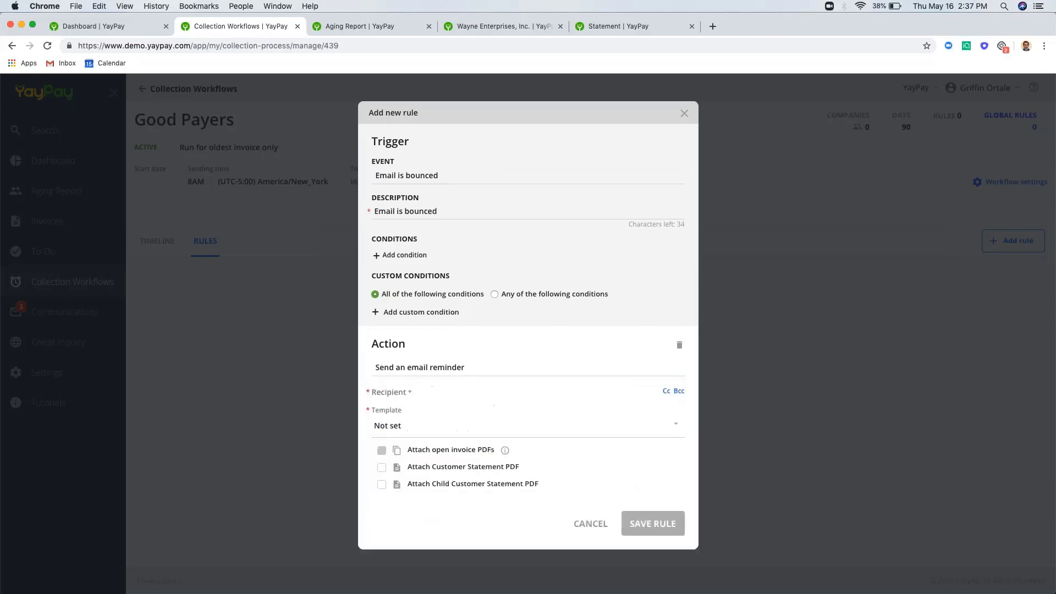
left_click(595, 526)
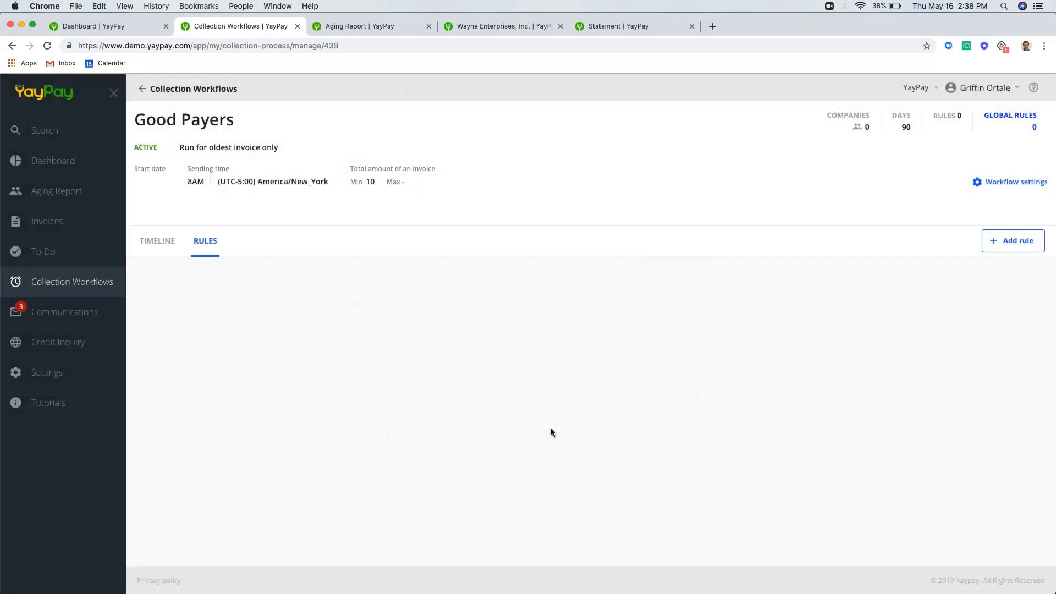
- Return to the timeline and view the 13-days-before-due email step's settings
left_click(148, 241)
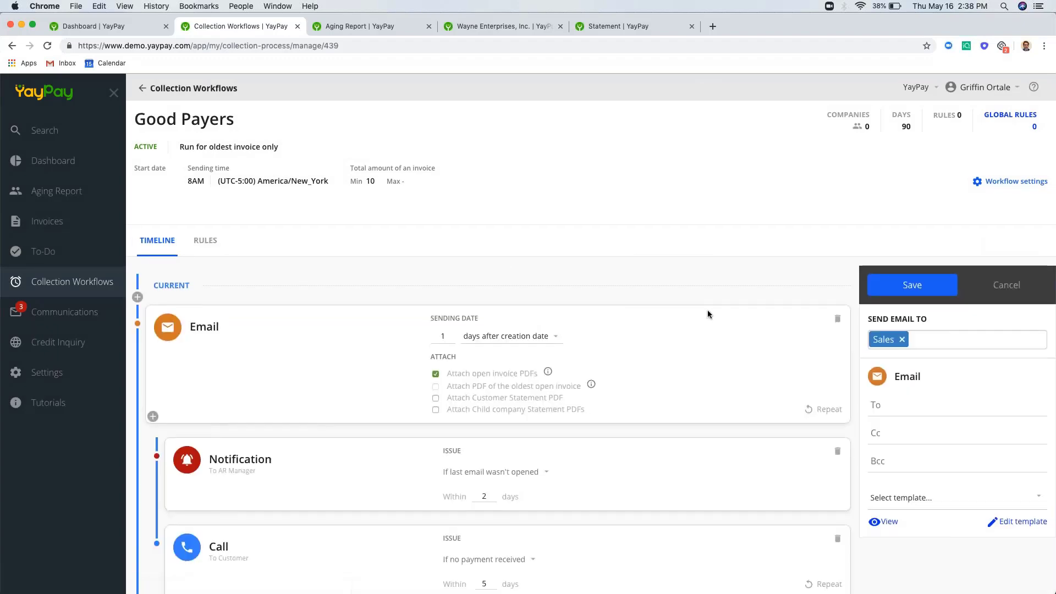
scroll(708, 309, "down", 4)
scroll(707, 315, "down", 2)
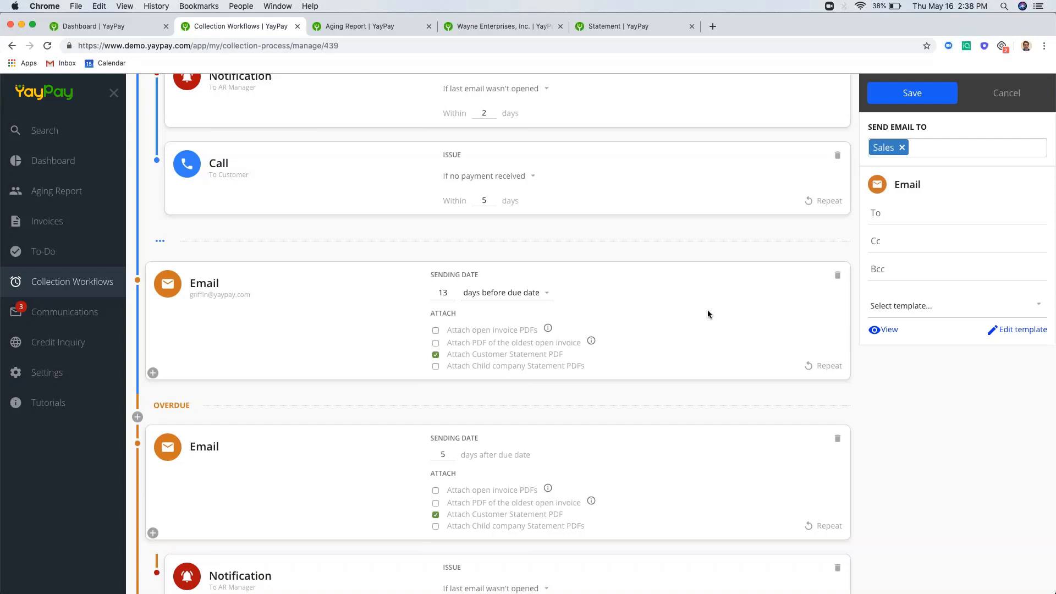
scroll(708, 310, "up", 3)
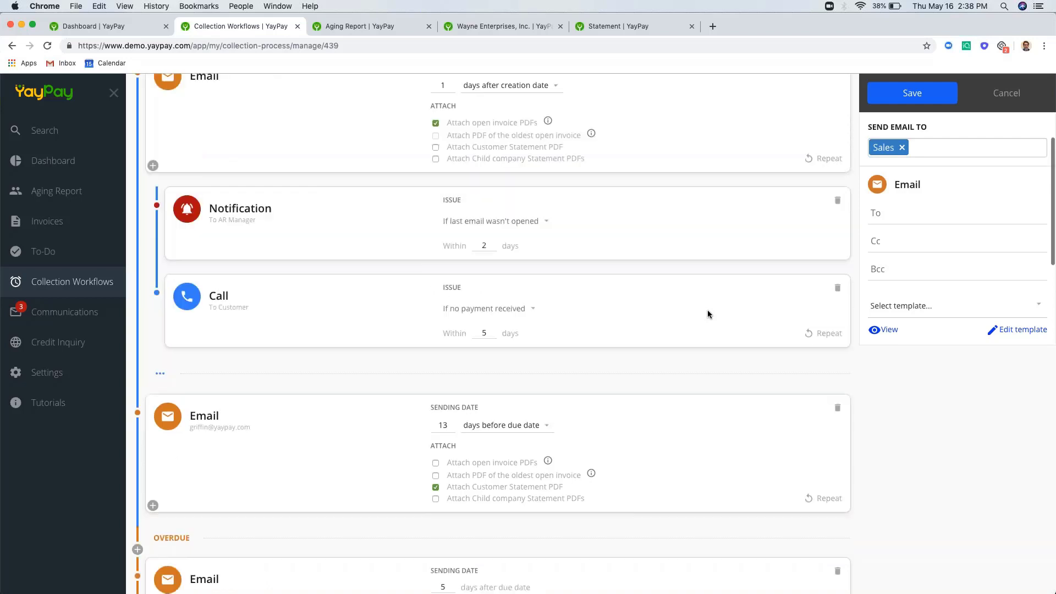
scroll(700, 283, "down", 1)
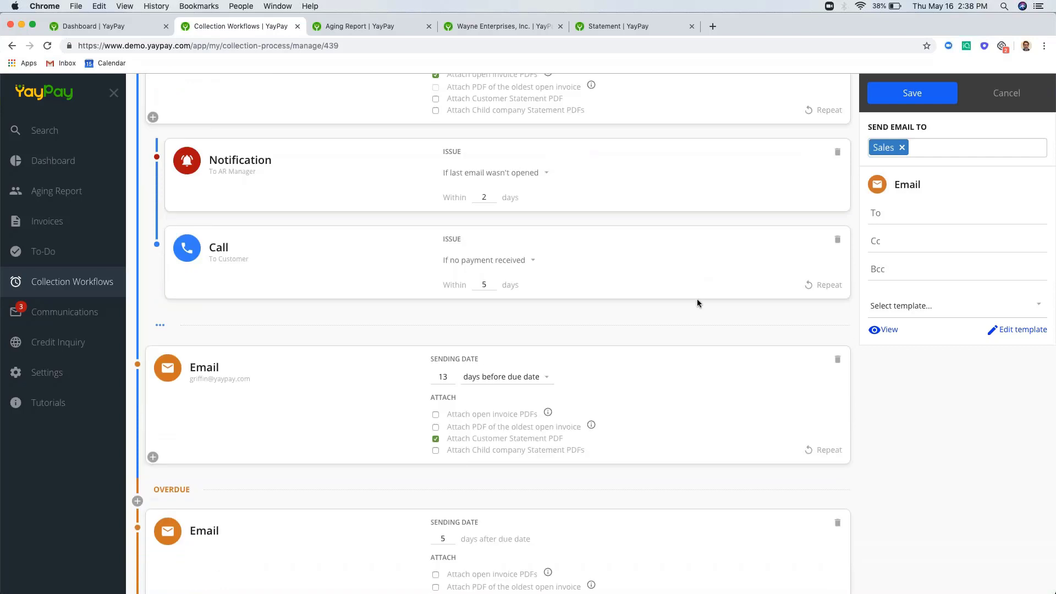
left_click(702, 376)
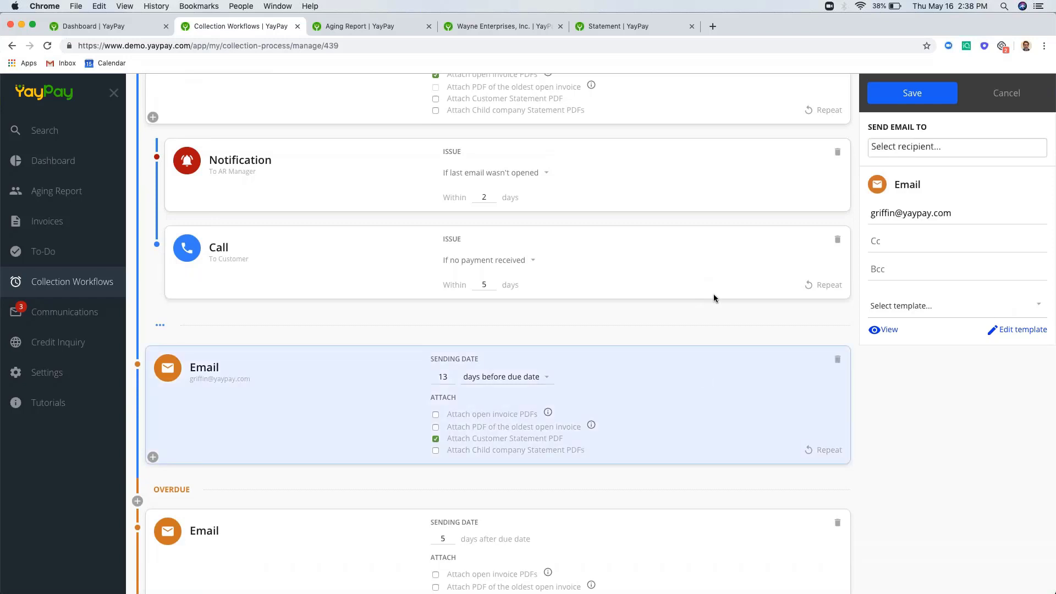
- Open the 5-days-overdue email to review its Automated email reminder template and {StatementLink} message
scroll(714, 298, "down", 3)
left_click(722, 407)
scroll(722, 407, "down", 1)
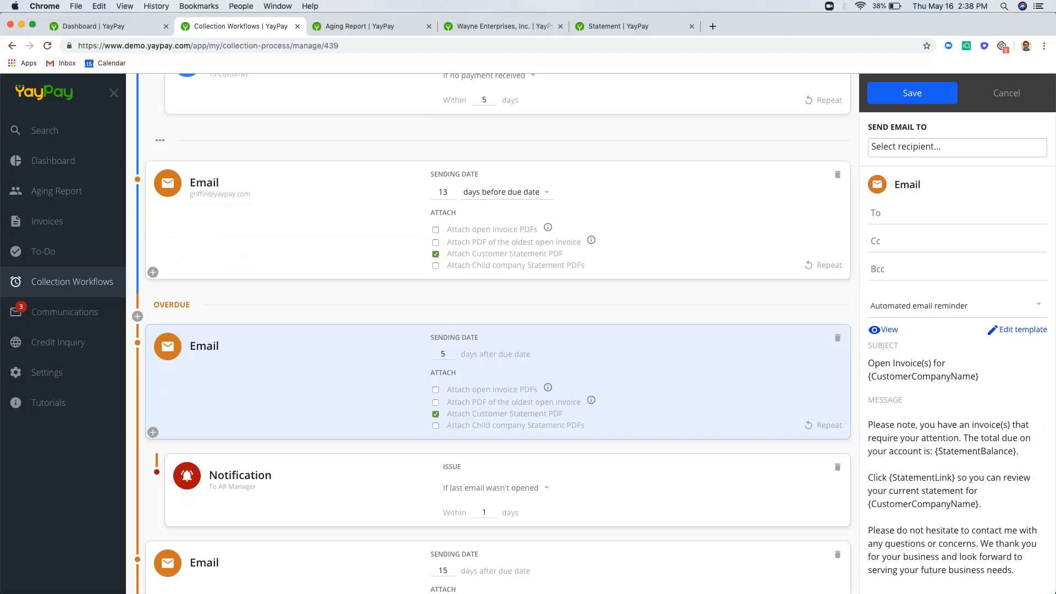
scroll(882, 452, "down", 2)
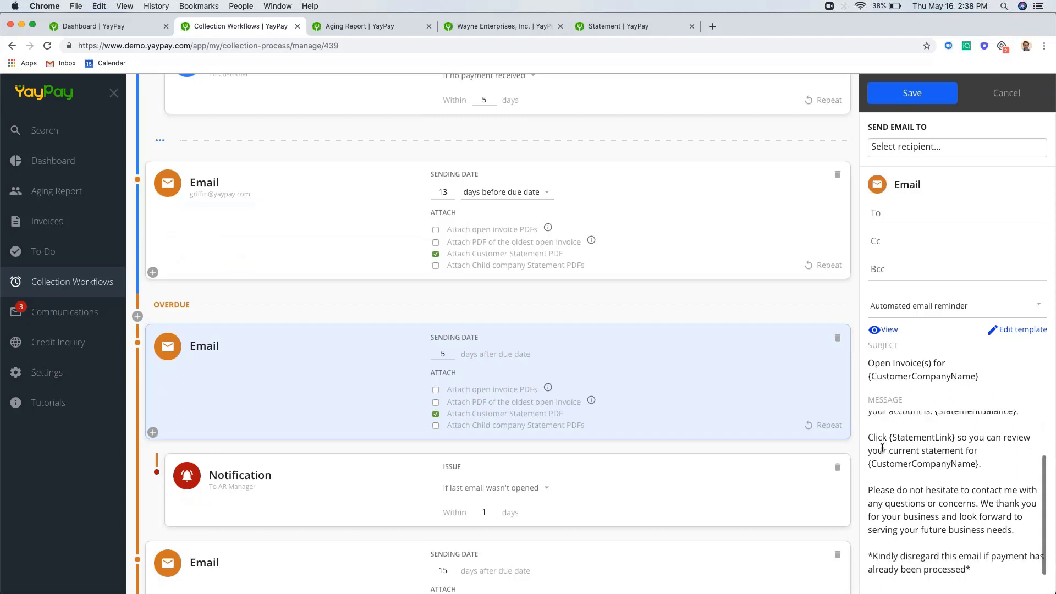
left_click_drag(888, 439, 955, 438)
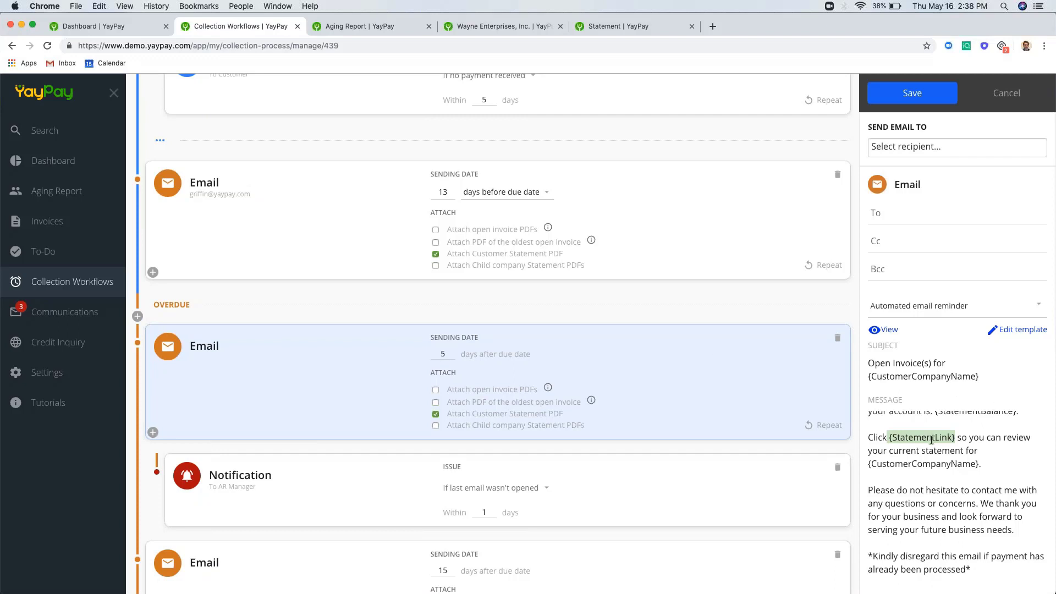
left_click(931, 440)
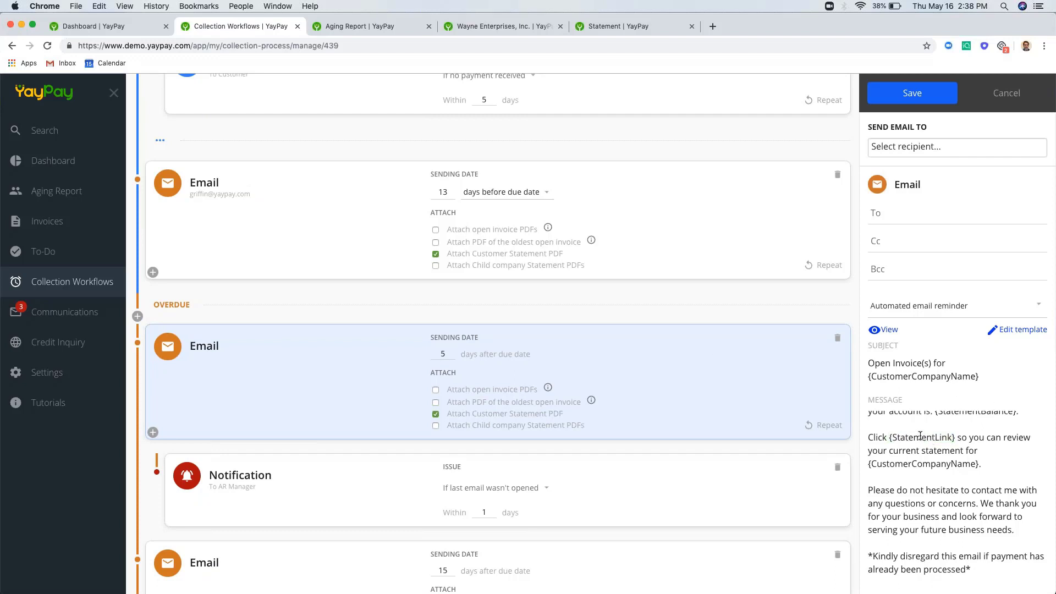
- Open the Wayne Enterprises statement, start paying invoice #Num-0008, then close the Pay dialog
left_click(612, 28)
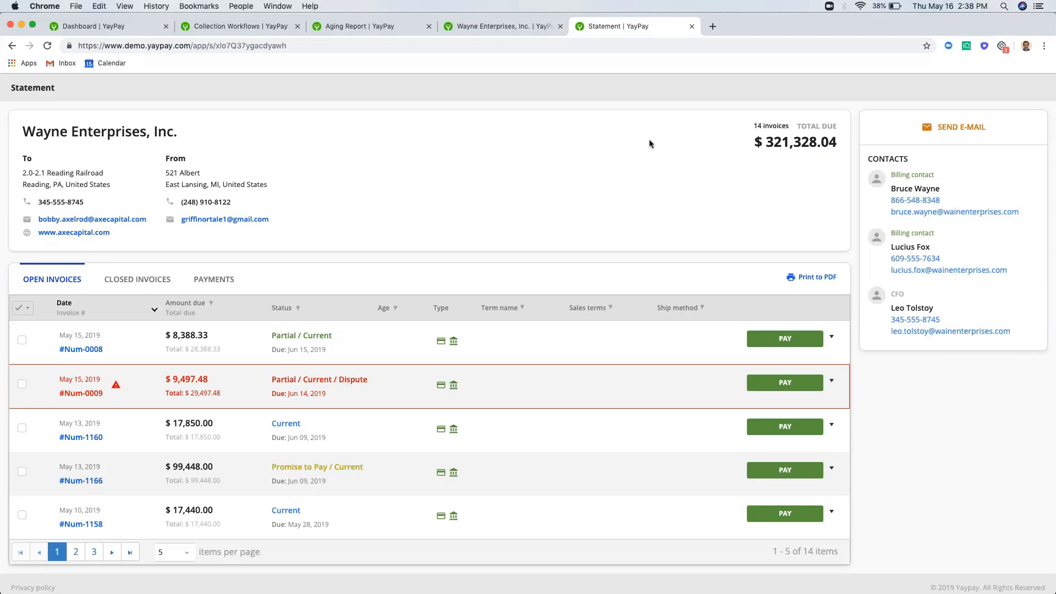
left_click(832, 337)
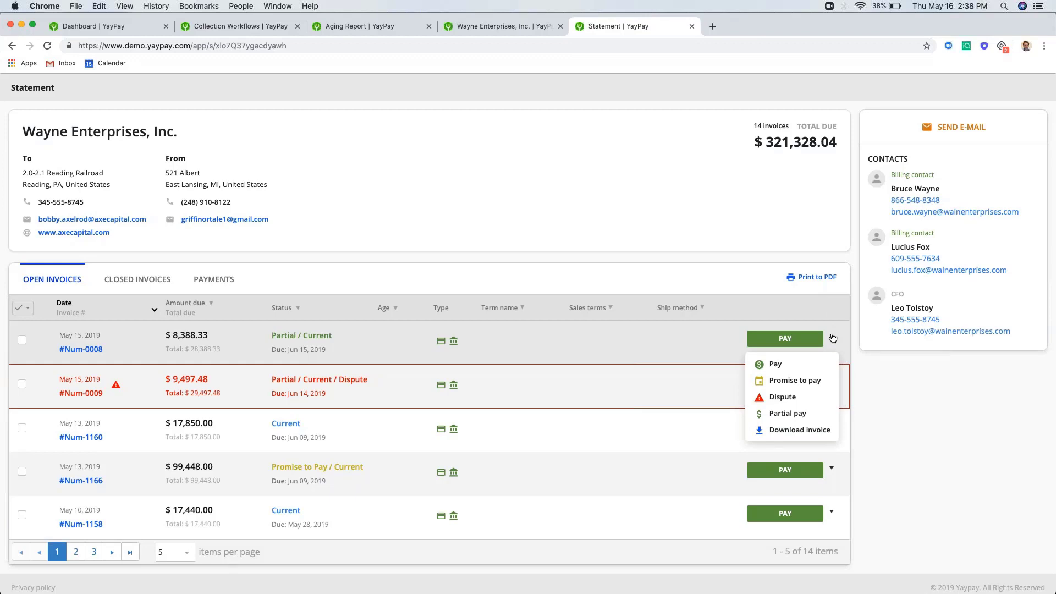
left_click(776, 364)
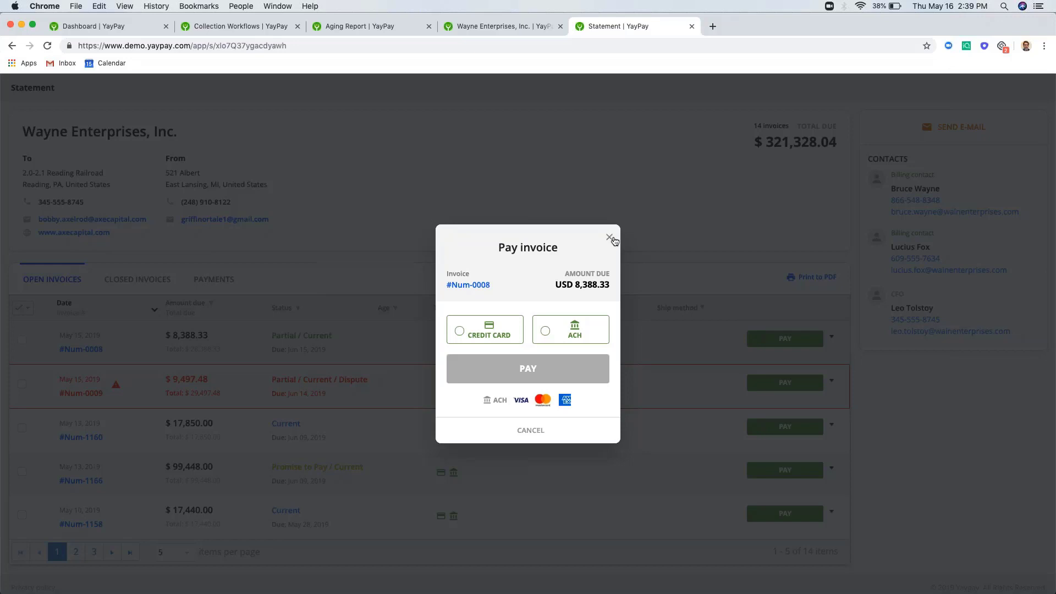
left_click(611, 238)
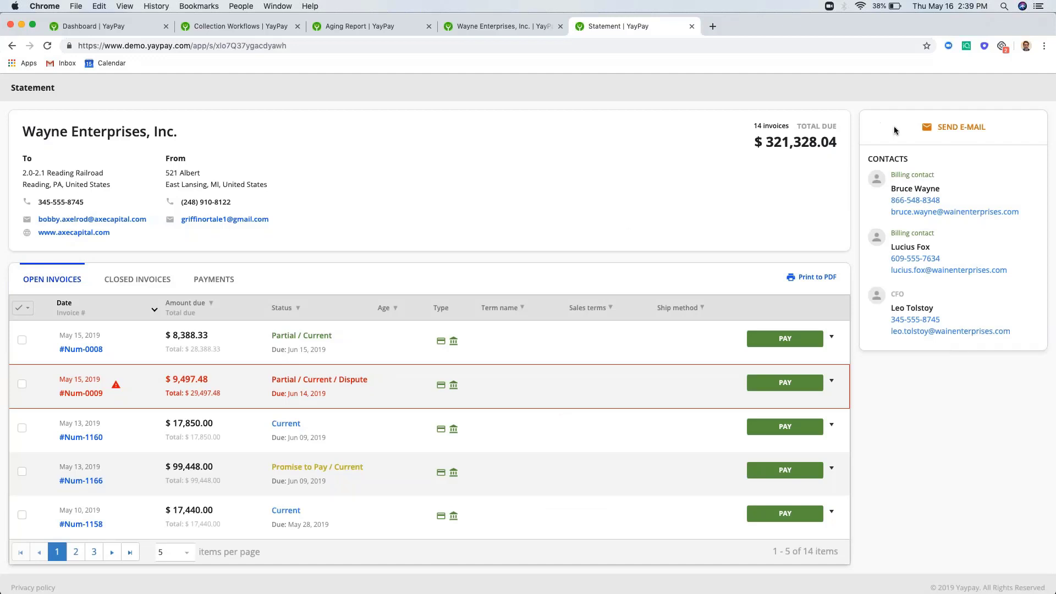
- Open the send-e-mail form, then choose Dispute on invoice #Num-0008 and close the dispute form
left_click(945, 128)
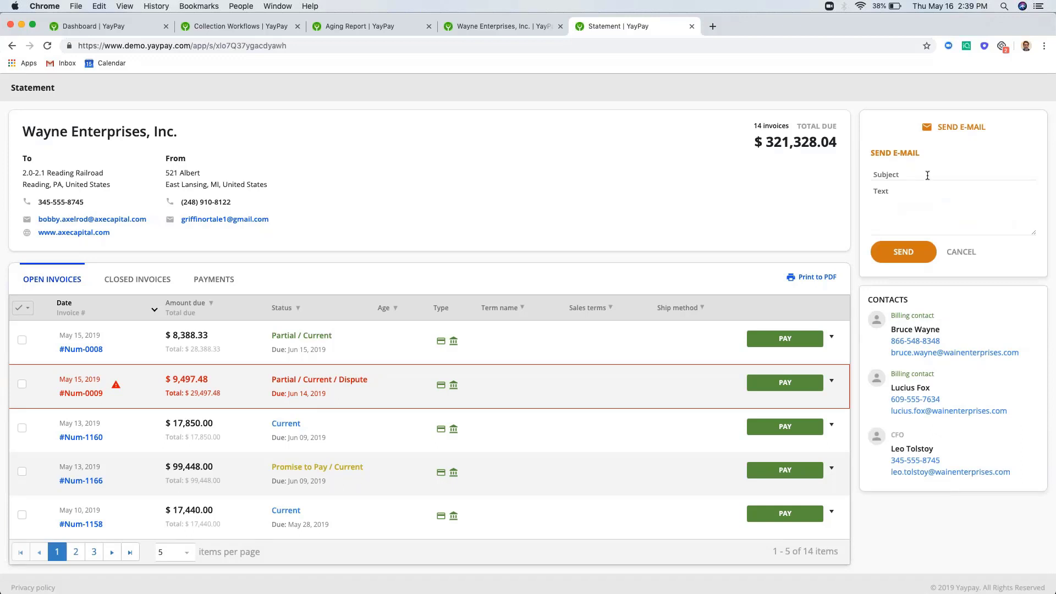
left_click(831, 337)
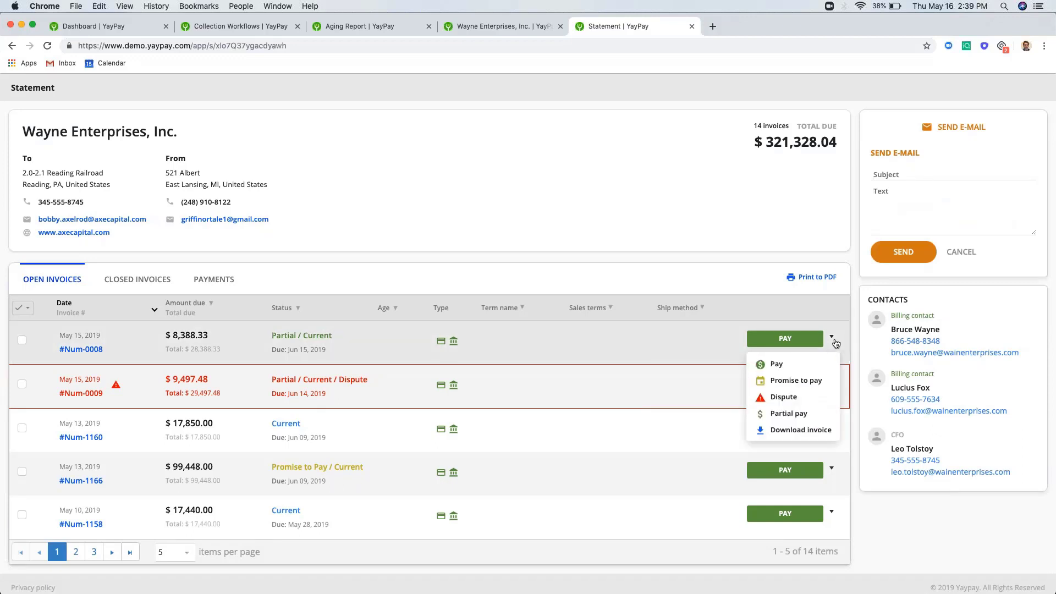
left_click(814, 396)
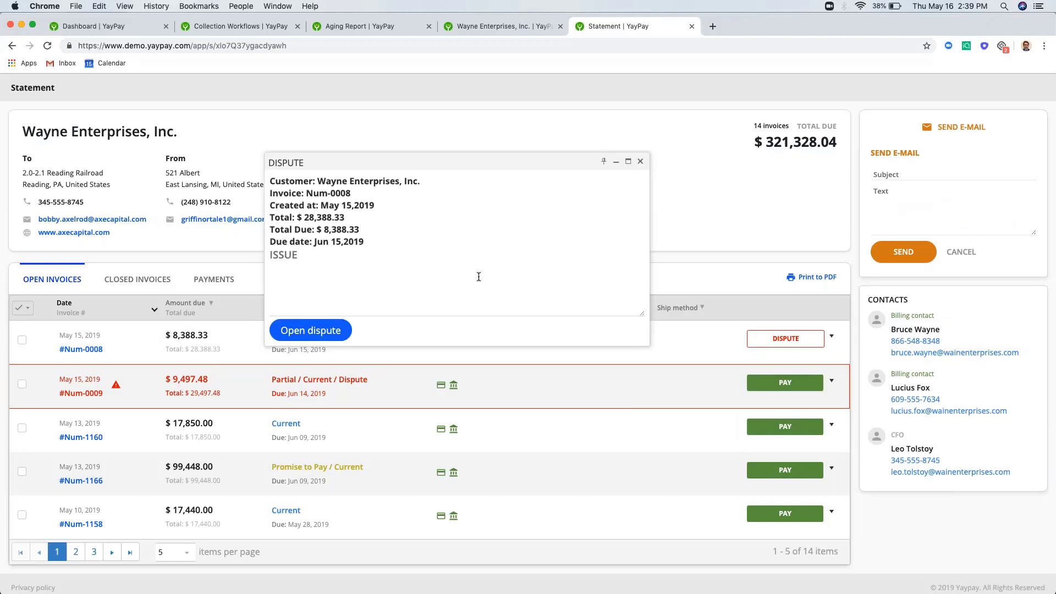
left_click(641, 162)
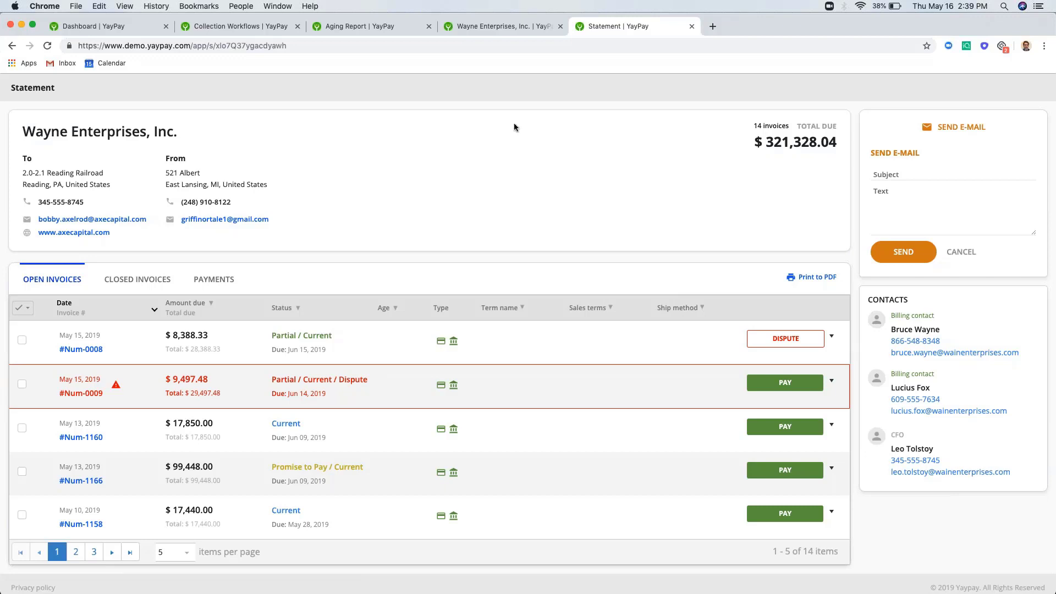
- Go back to the Collection Workflows tab, then switch to the Aging Report
left_click(273, 29)
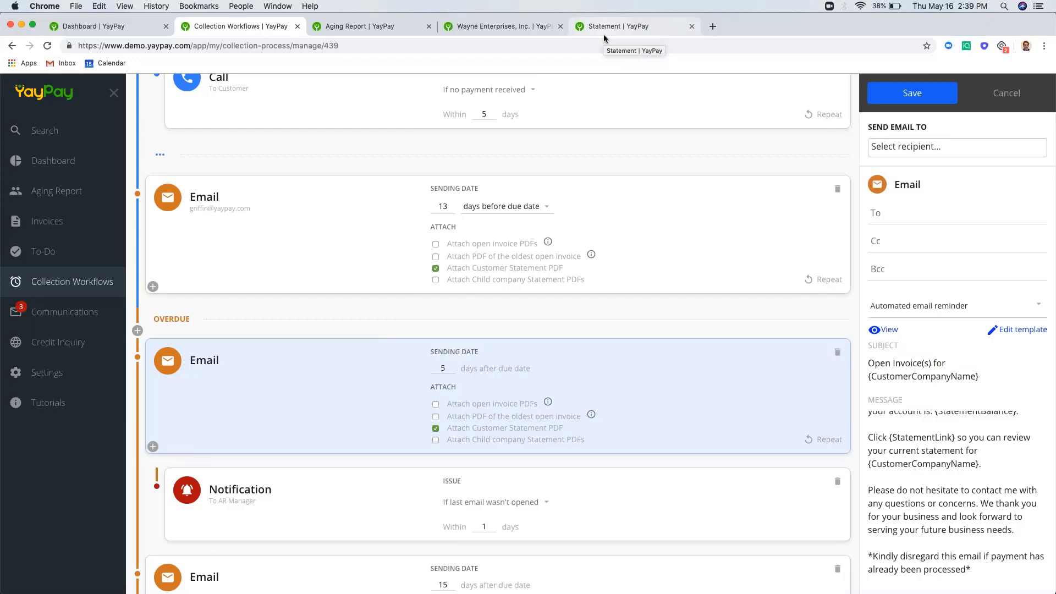
left_click(388, 29)
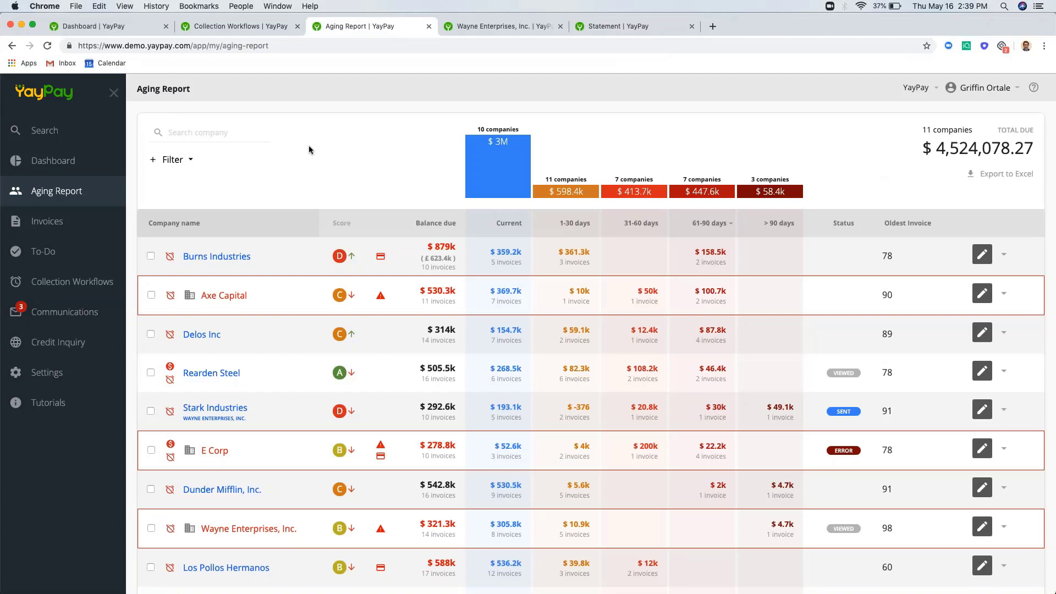
- Look through the Aging Report's Filter options, including collection workflow choices, without applying a filter
left_click(197, 160)
scroll(198, 162, "down", 1)
left_click(197, 138)
left_click(190, 140)
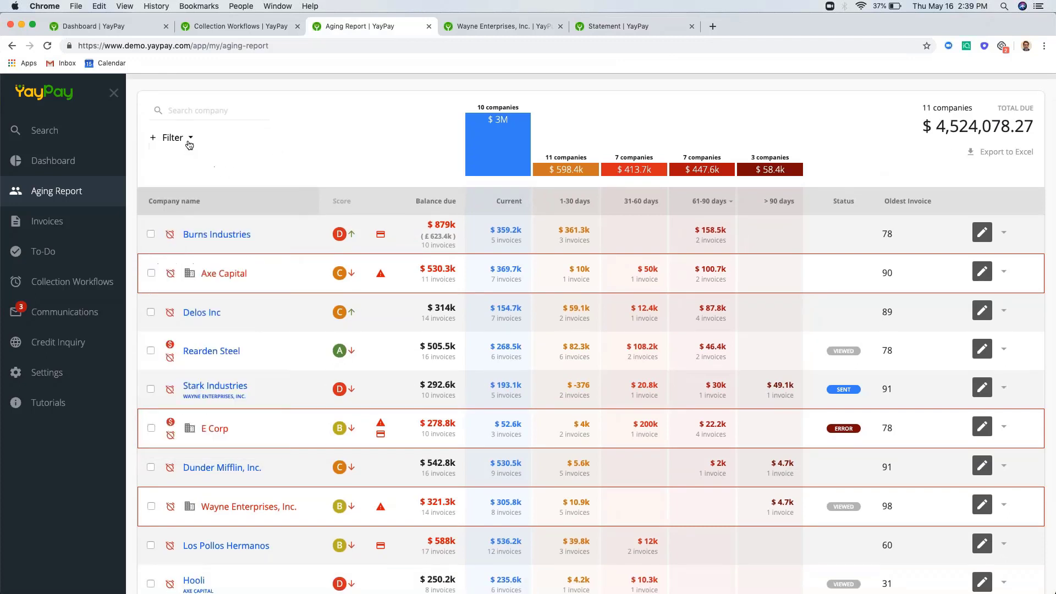
left_click(190, 139)
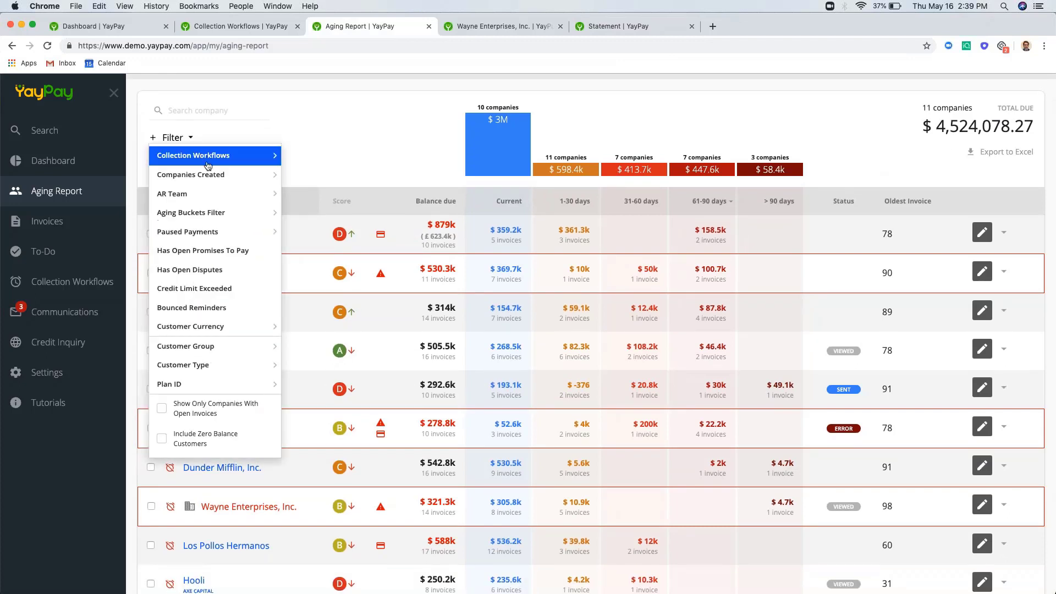
left_click(341, 114)
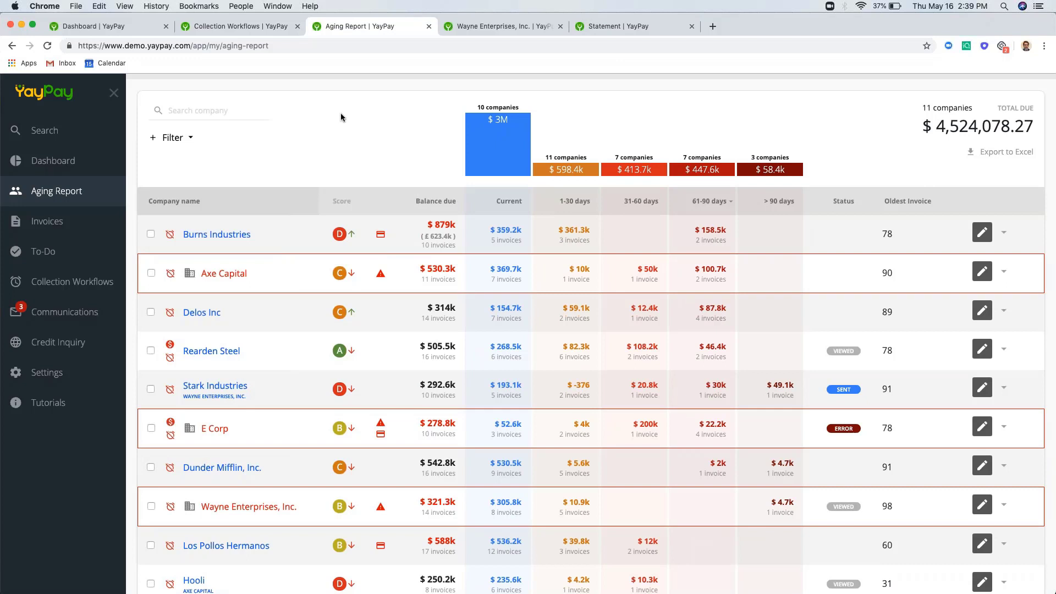
scroll(341, 117, "down", 1)
- Select Burns Industries, then all 11 companies, and review the Set Workflow and Assign AR choices
left_click(149, 224)
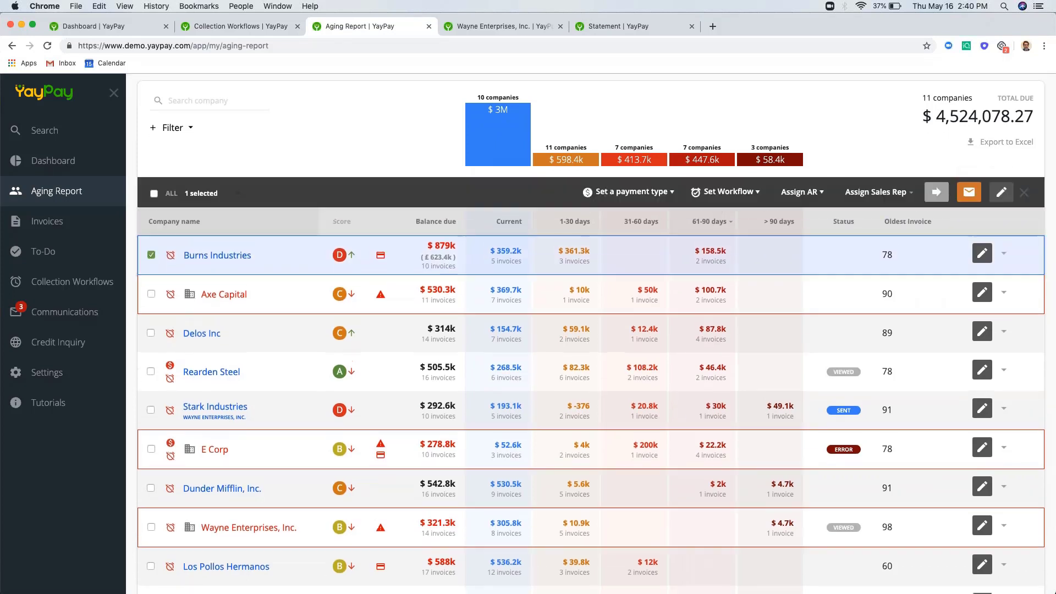
left_click(154, 194)
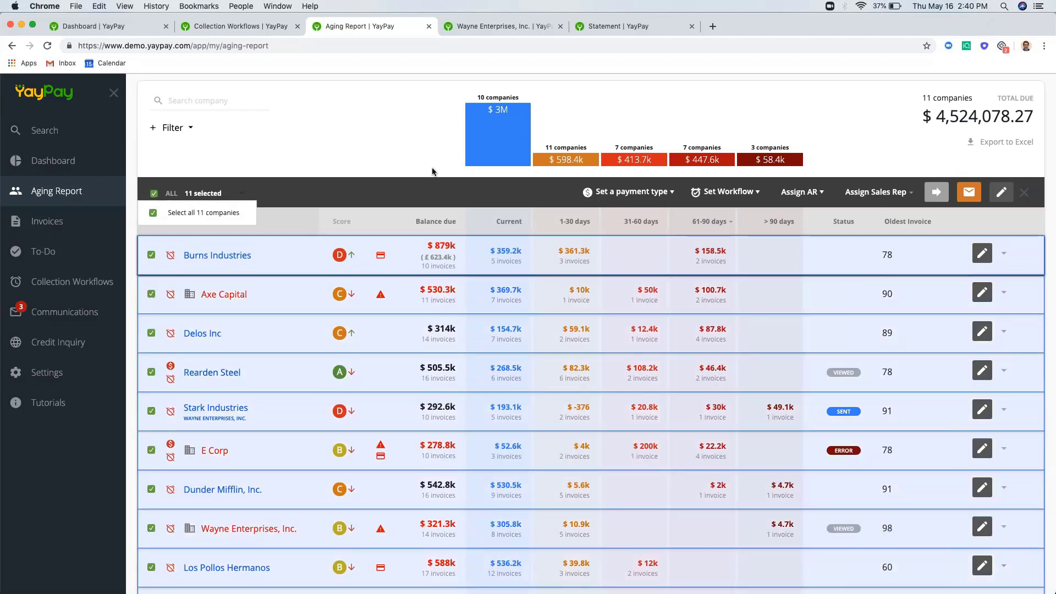
left_click(695, 191)
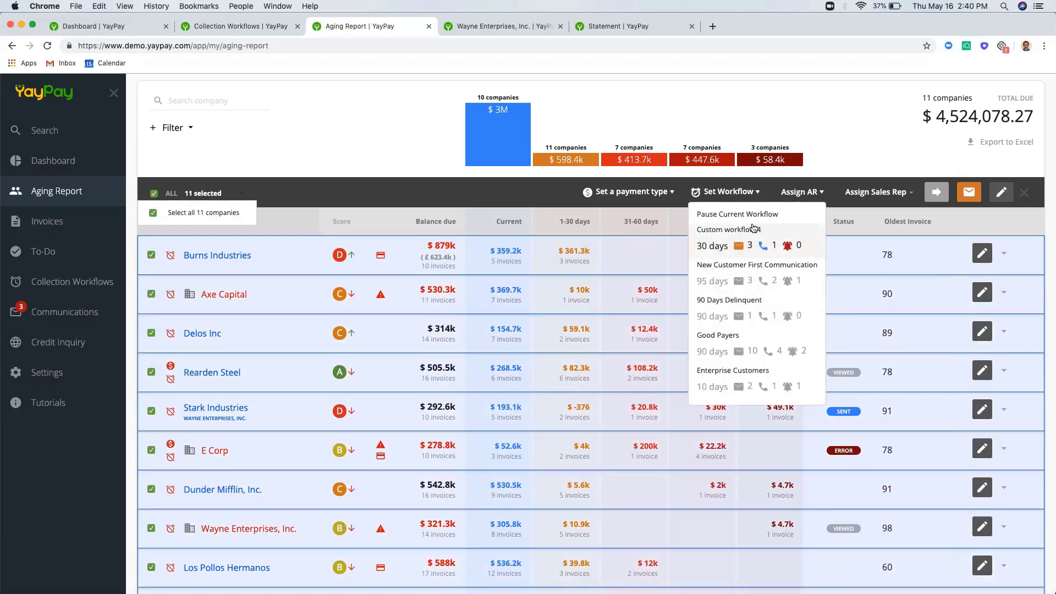
left_click(798, 193)
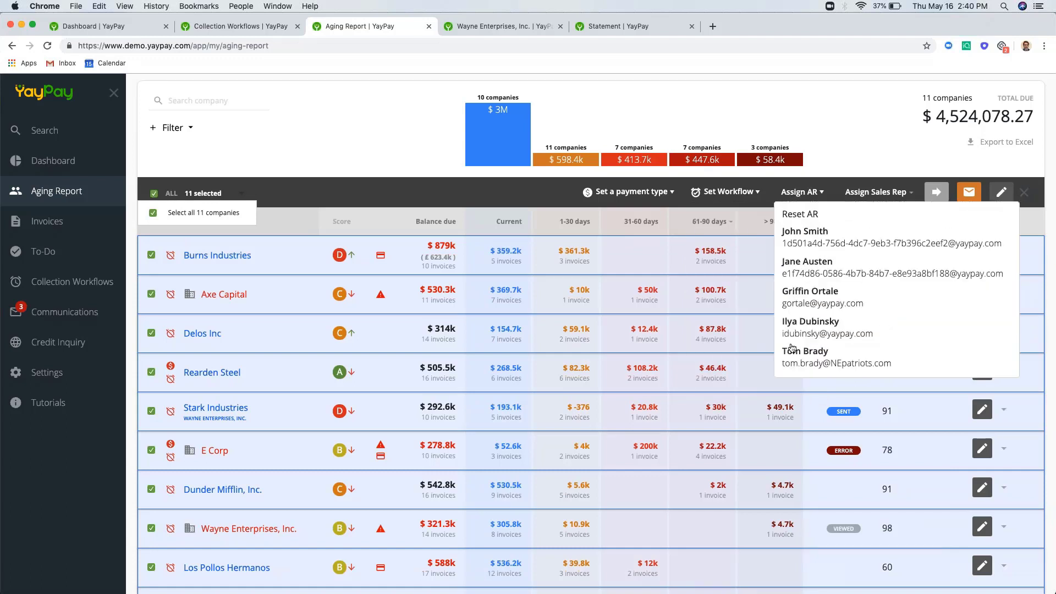
left_click(803, 262)
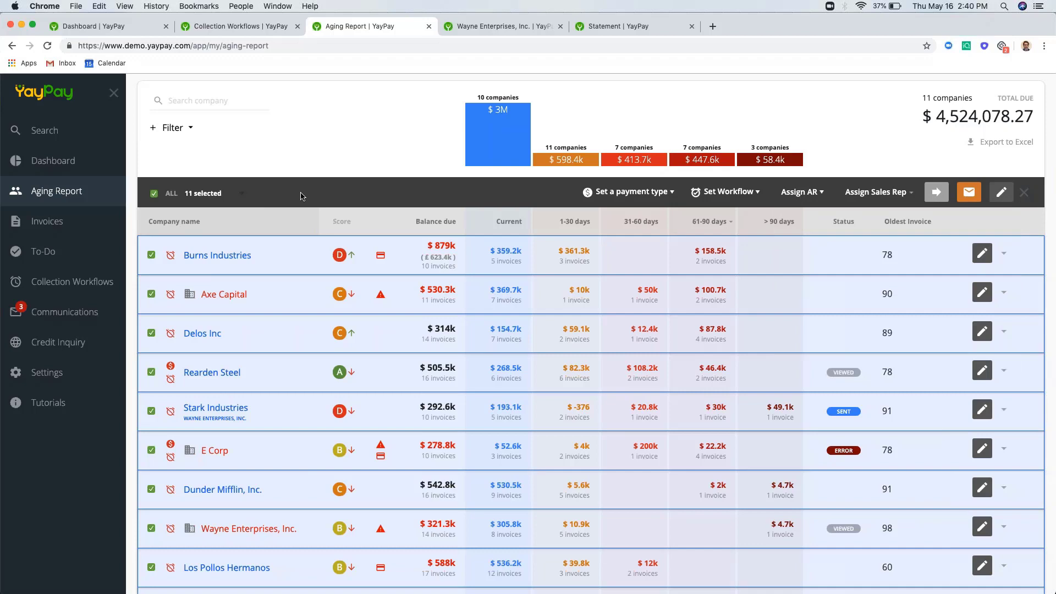
scroll(302, 196, "down", 1)
- Clear the ALL selection and open Wayne Enterprises, Inc.'s account page
left_click(153, 146)
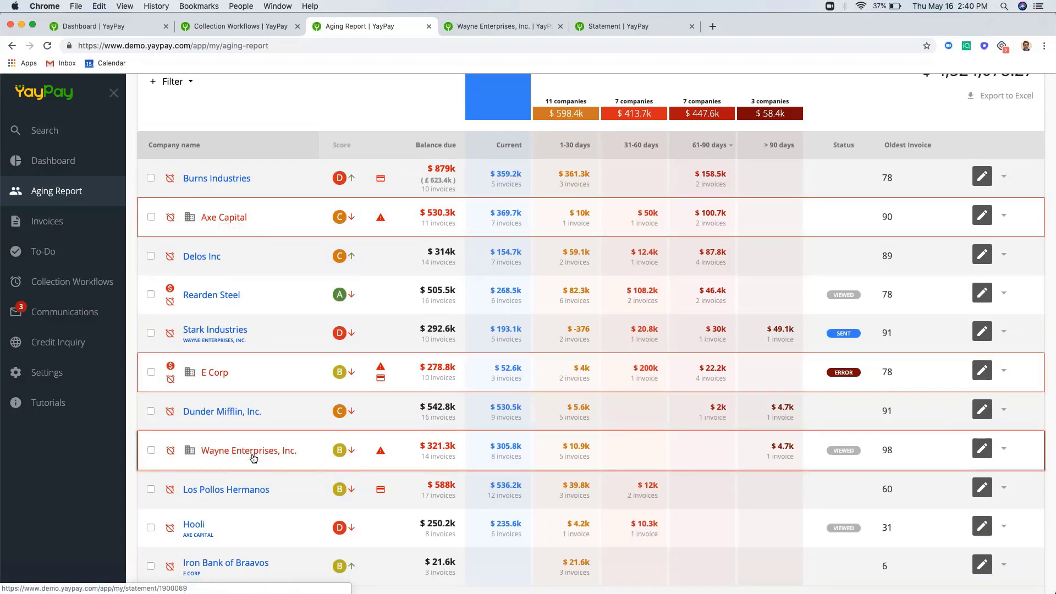
scroll(303, 387, "down", 1)
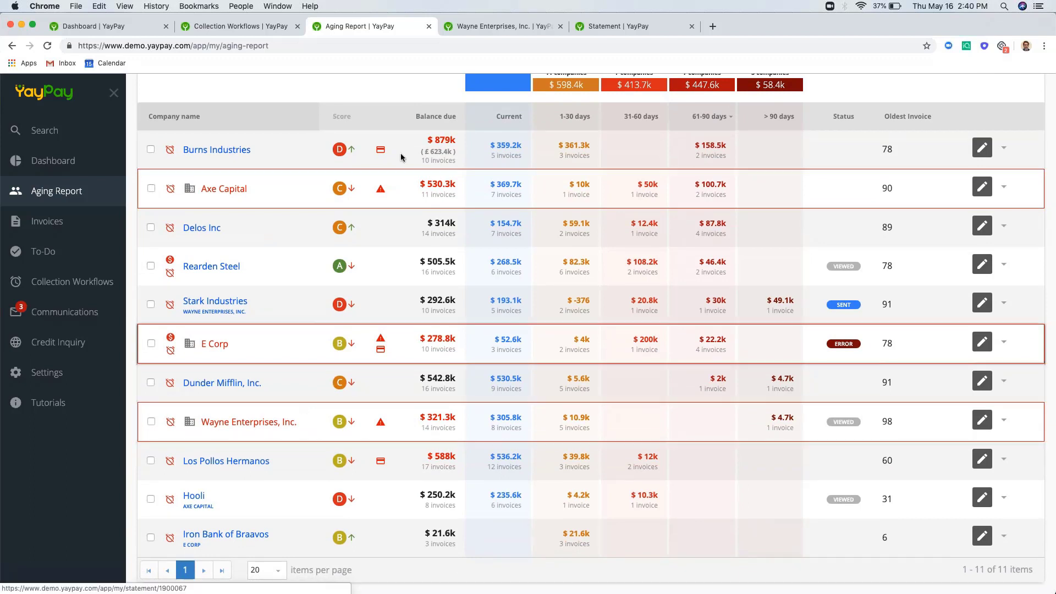
left_click(500, 27)
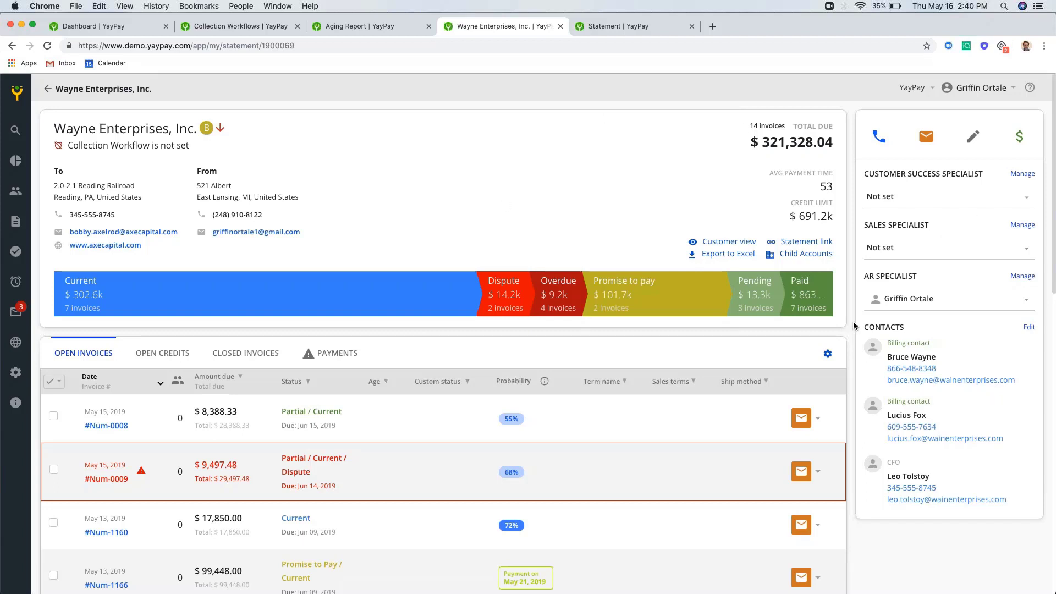
- Switch the account panel from the call form to email, then to the Create Task form
scroll(853, 325, "down", 3)
scroll(854, 325, "down", 1)
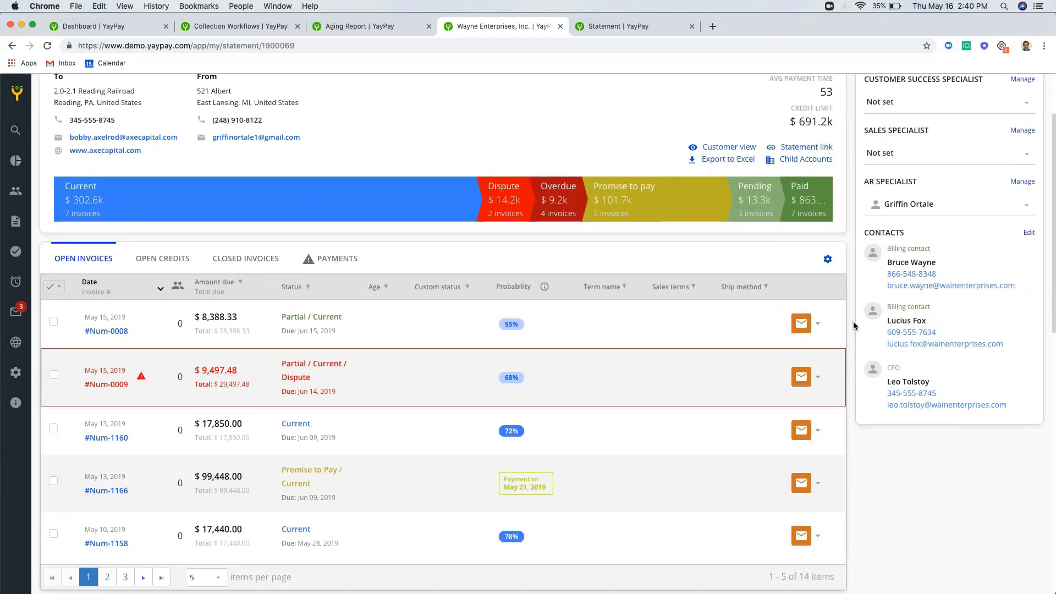
scroll(854, 325, "up", 3)
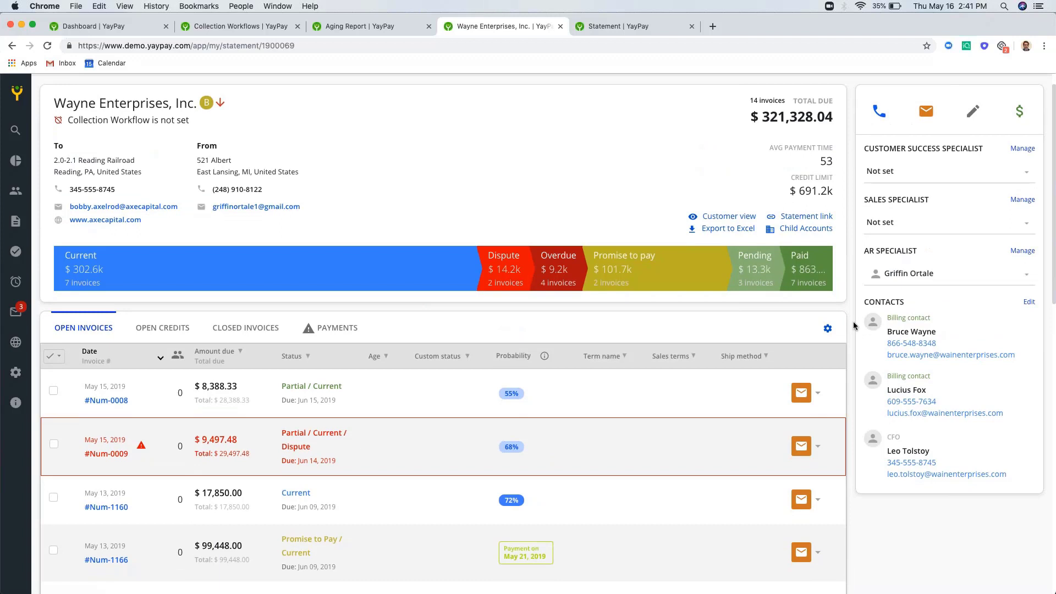
left_click(879, 111)
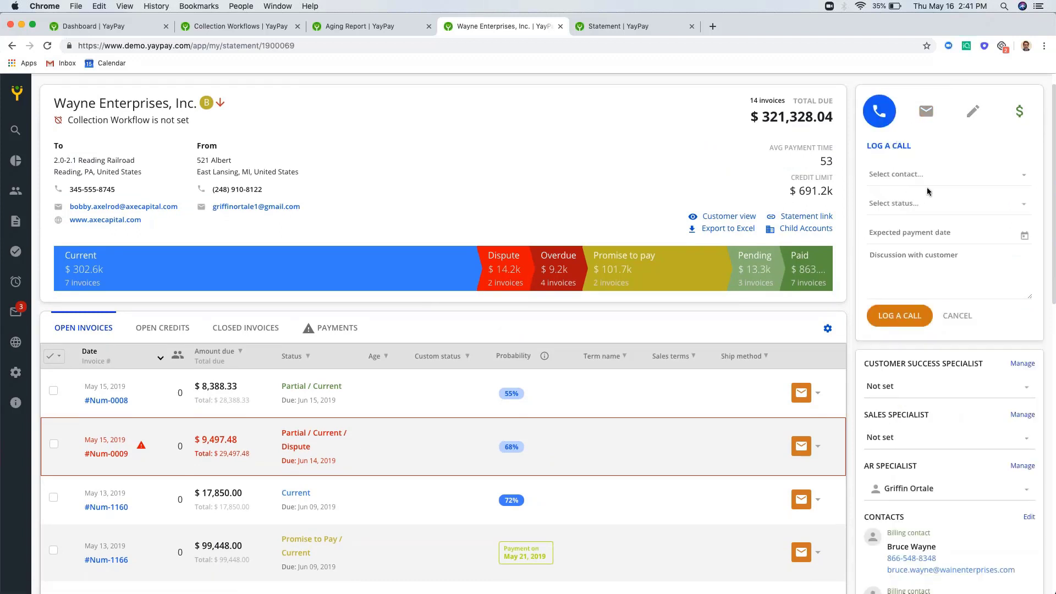
left_click(927, 111)
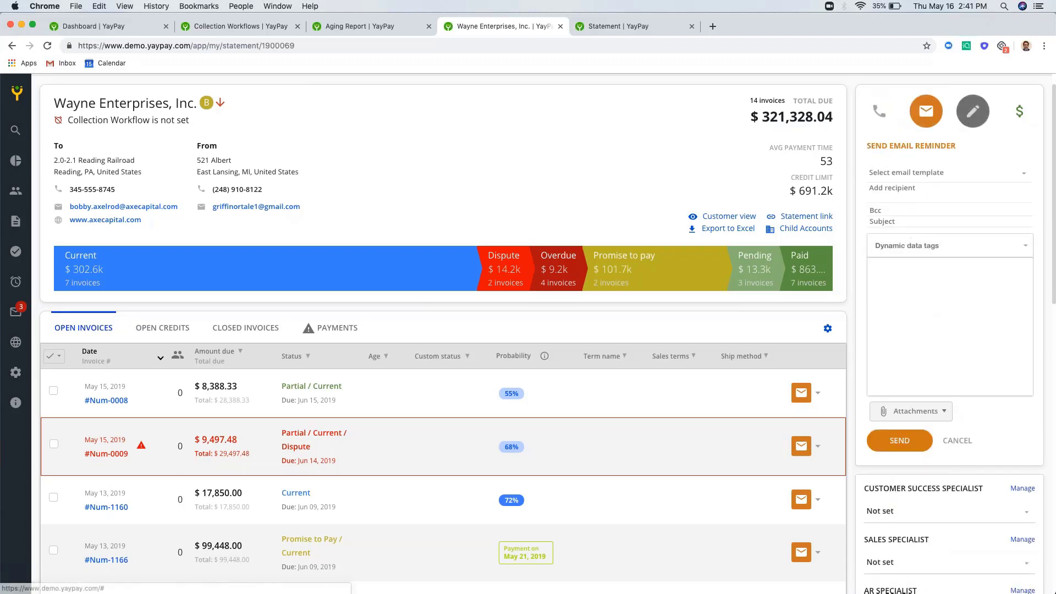
left_click(972, 111)
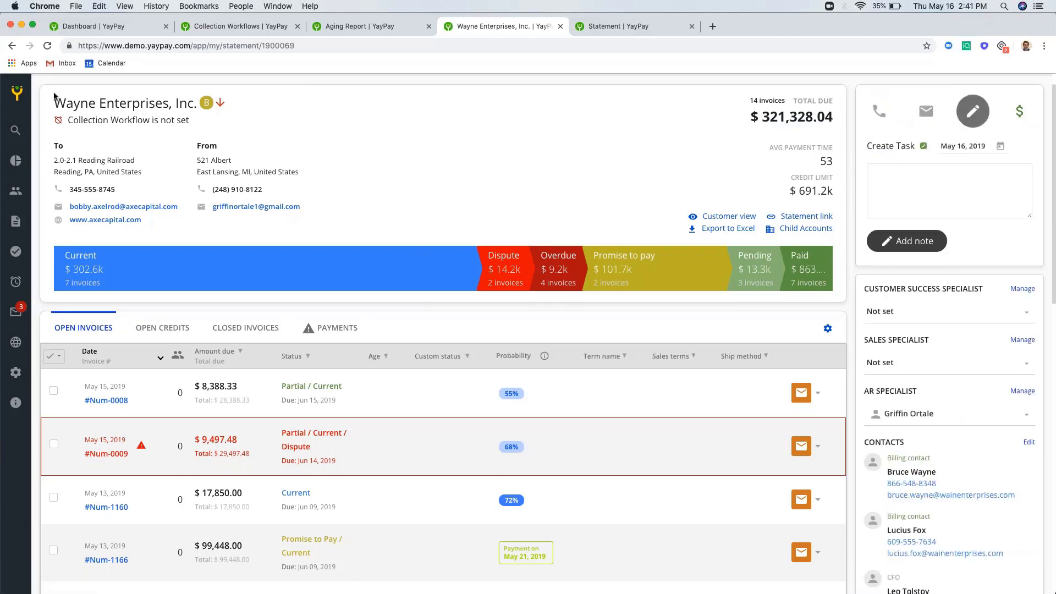
- Keep May 16, 2019 as the Create Task date
left_click(17, 94)
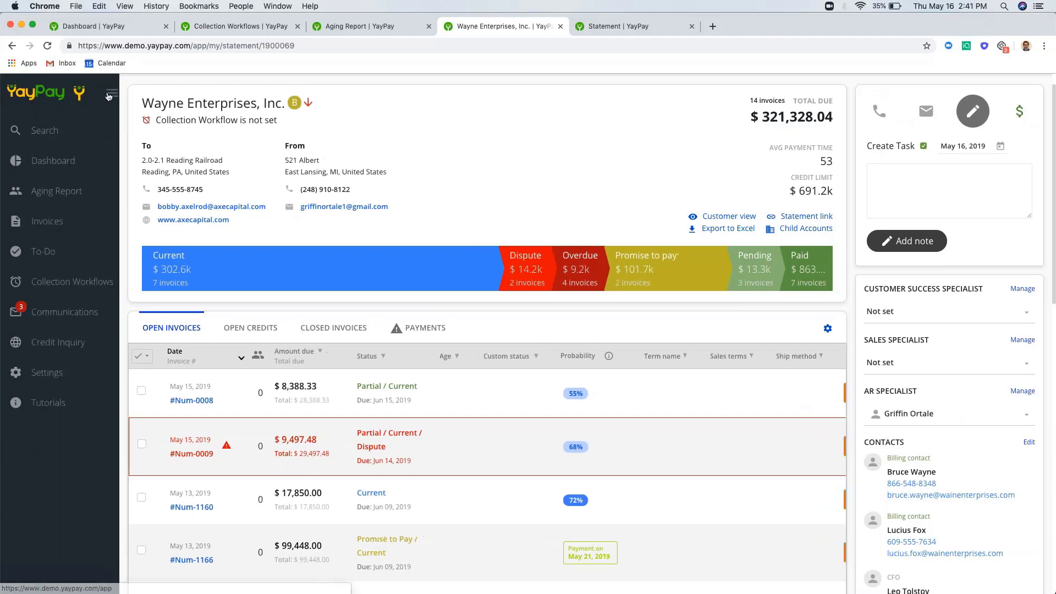
left_click(110, 95)
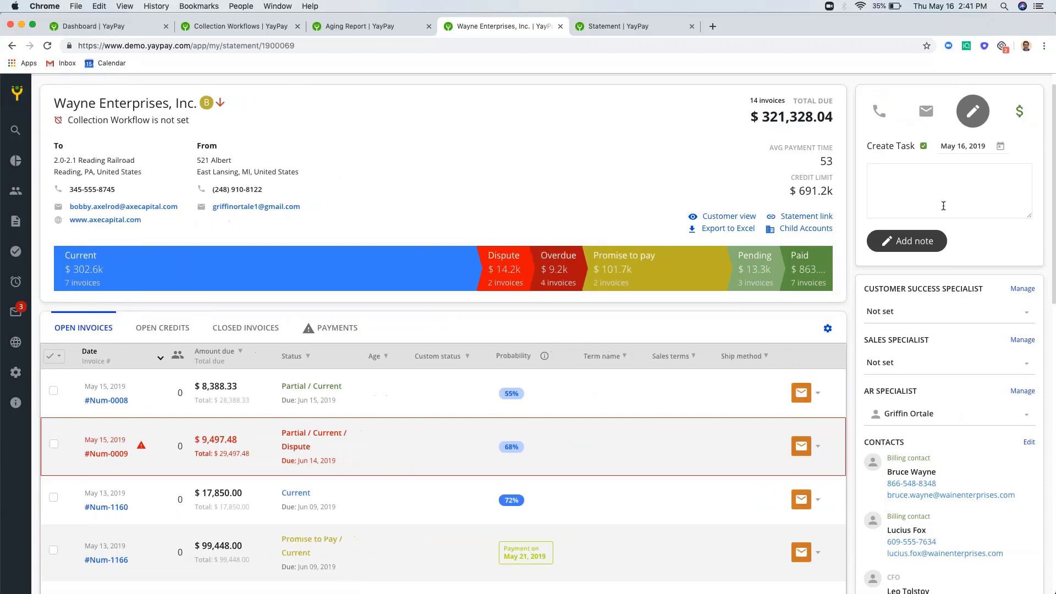
left_click(1001, 147)
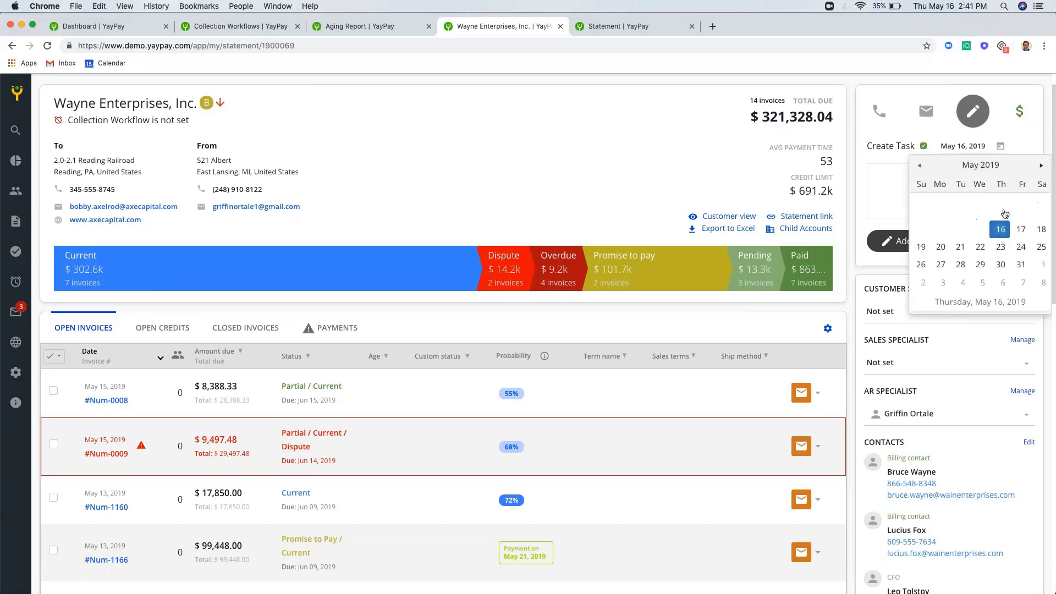
left_click(1000, 205)
scroll(853, 216, "down", 3)
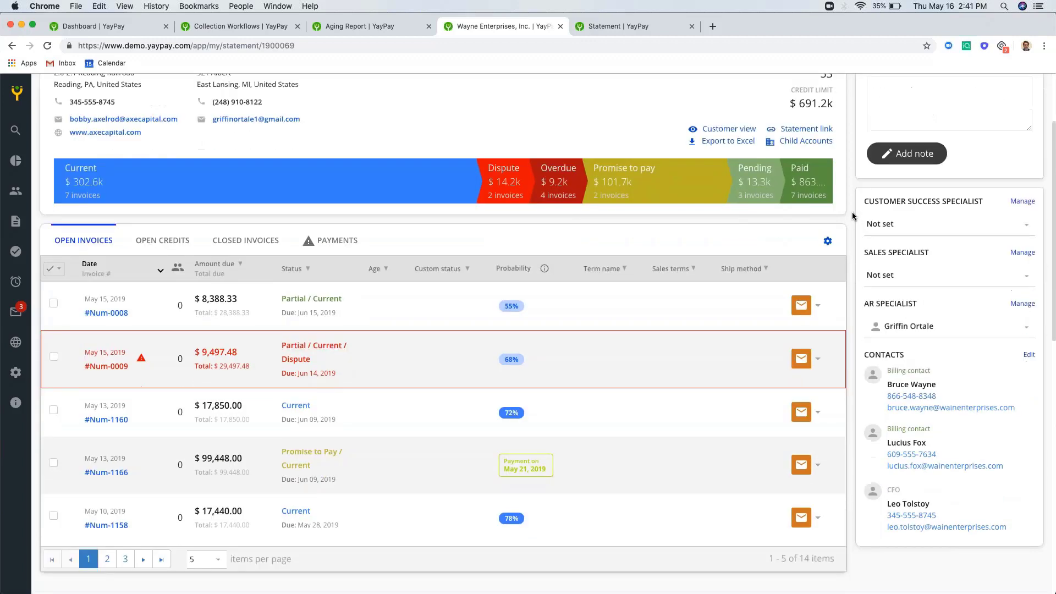
- Set invoice #Num-0008's action to Pay, then close its USD 8,388.33 Pay invoice dialog unpaid
left_click(818, 308)
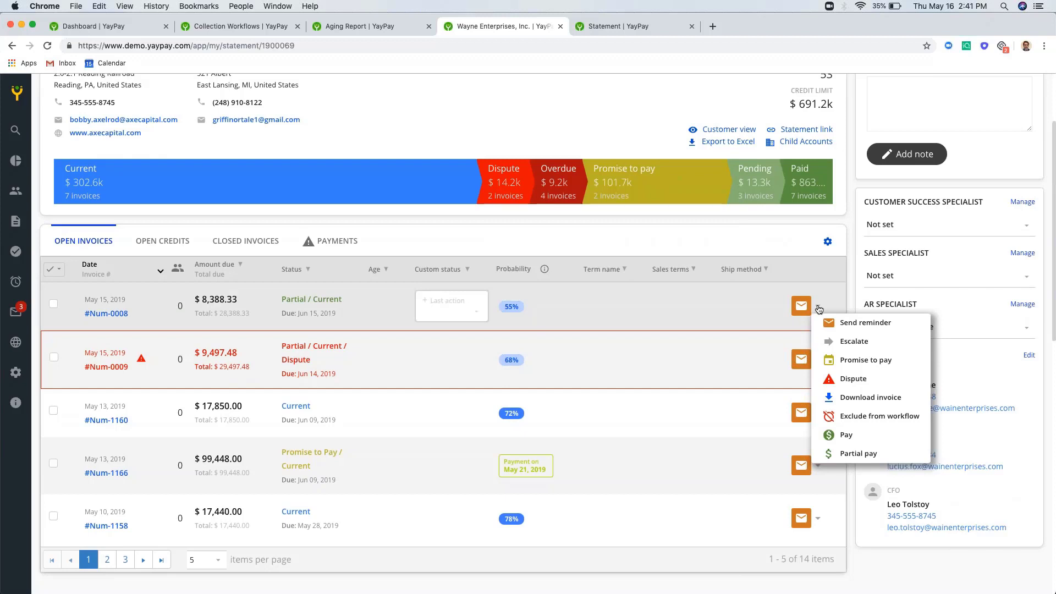
left_click(842, 434)
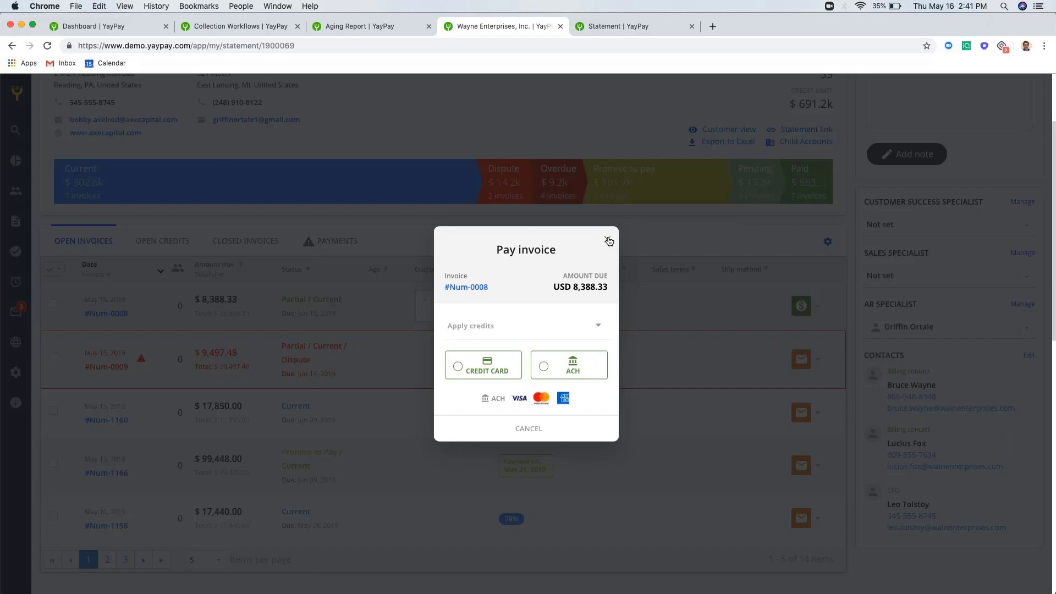
left_click(609, 241)
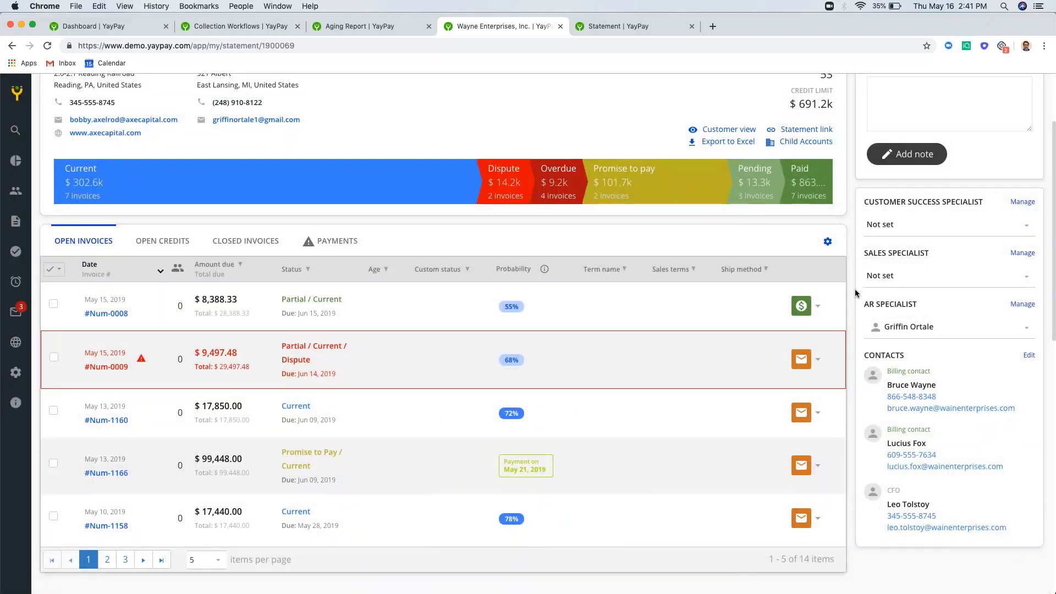
scroll(852, 293, "up", 3)
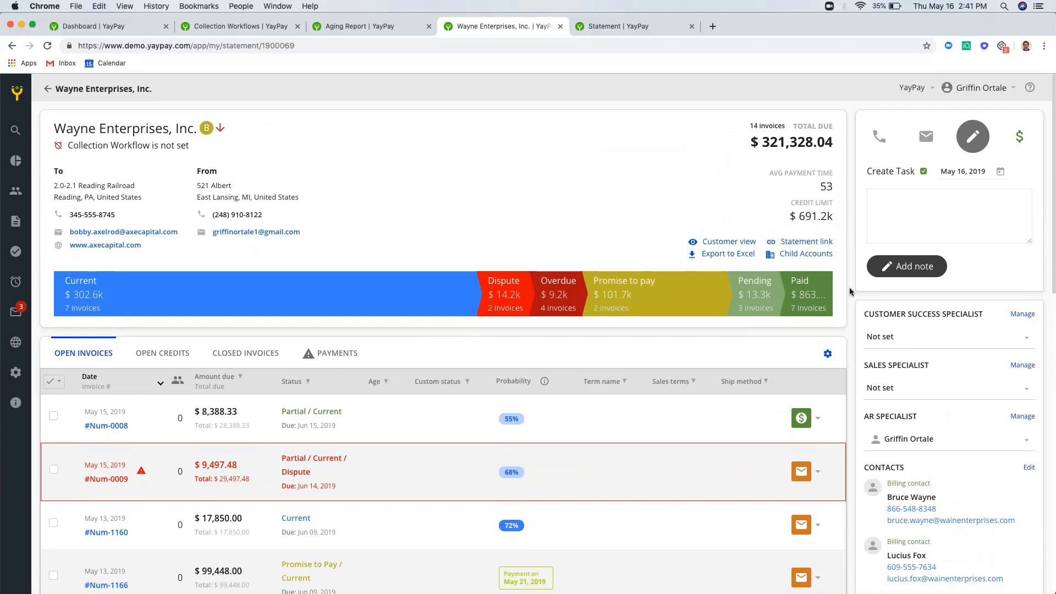
scroll(849, 288, "down", 10)
scroll(849, 292, "down", 2)
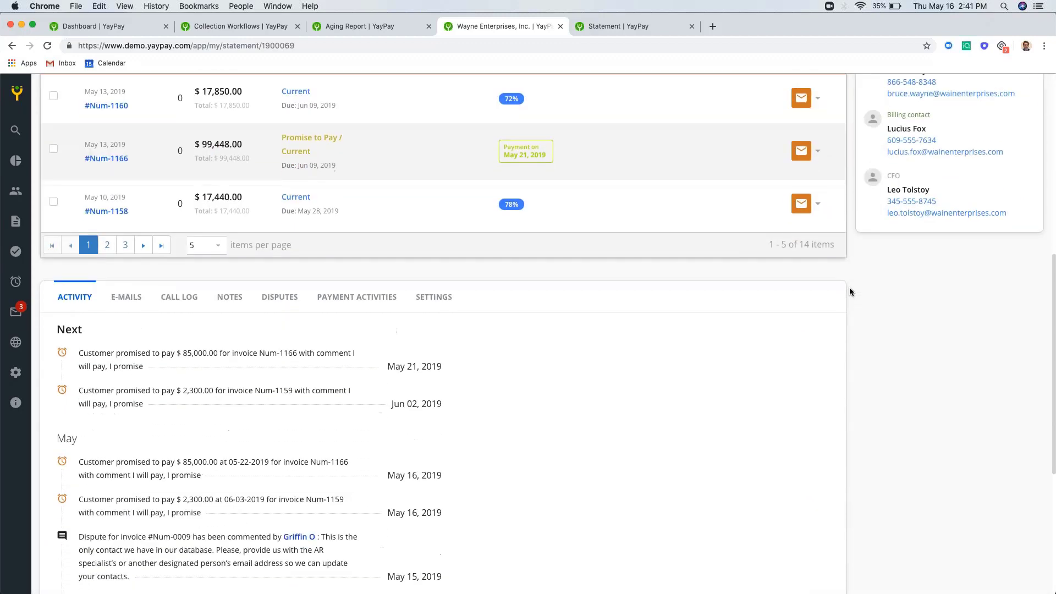
left_click(127, 298)
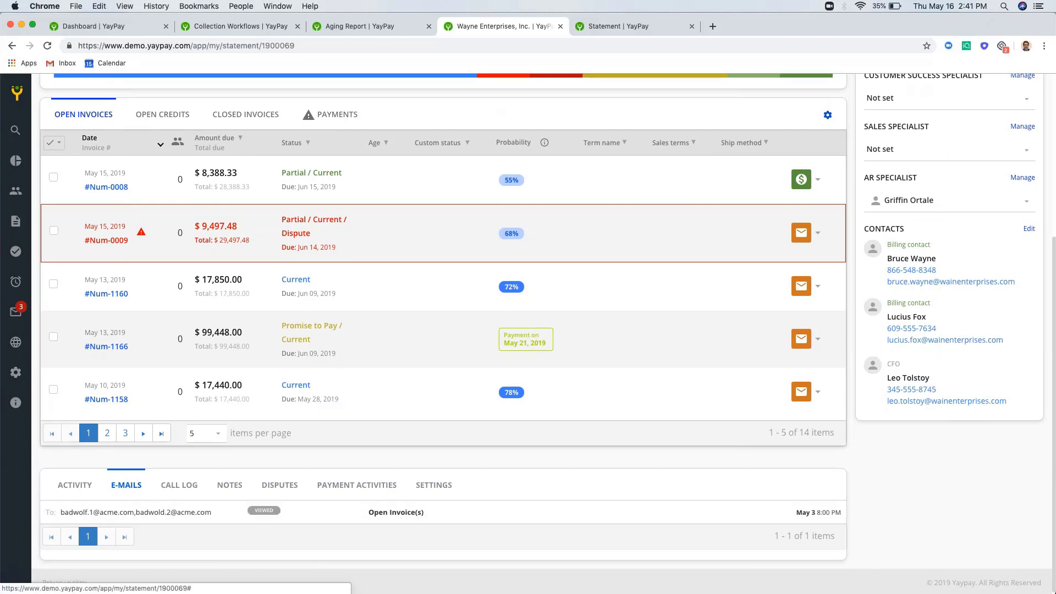
left_click(228, 485)
scroll(228, 492, "down", 3)
scroll(227, 491, "down", 4)
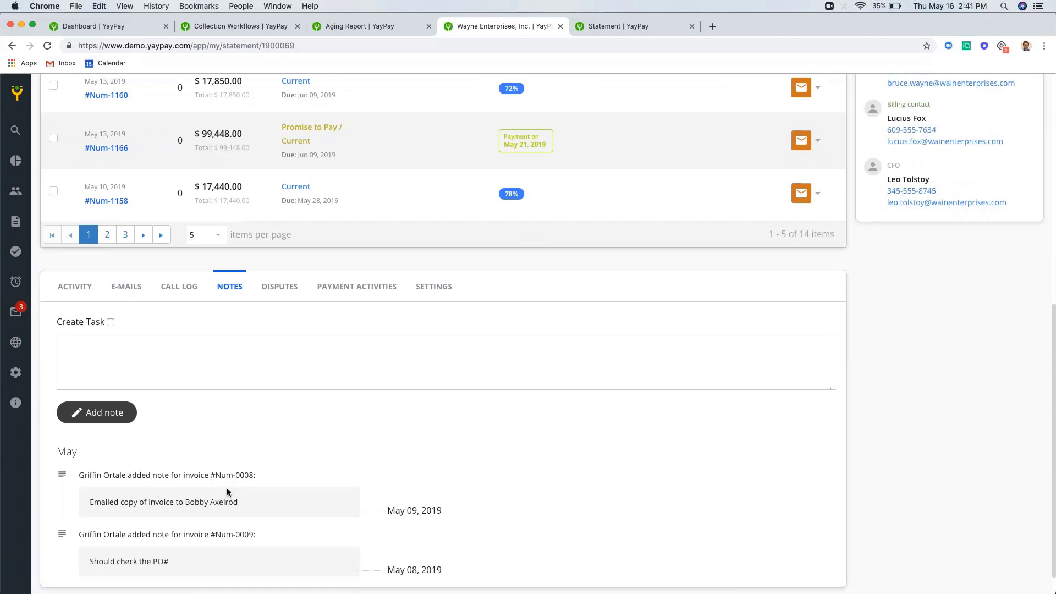
left_click(280, 505)
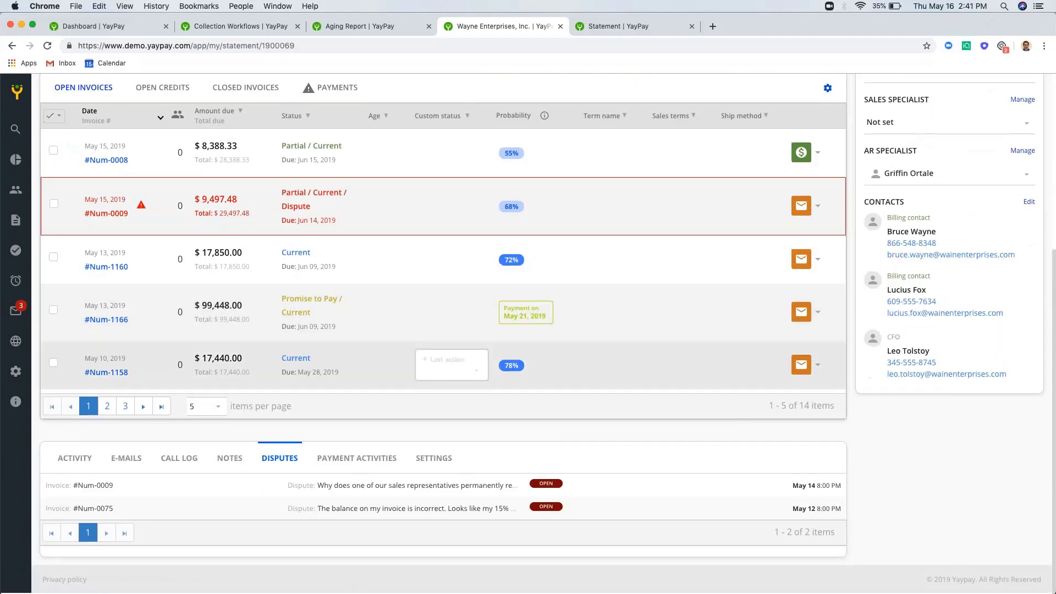
left_click(294, 490)
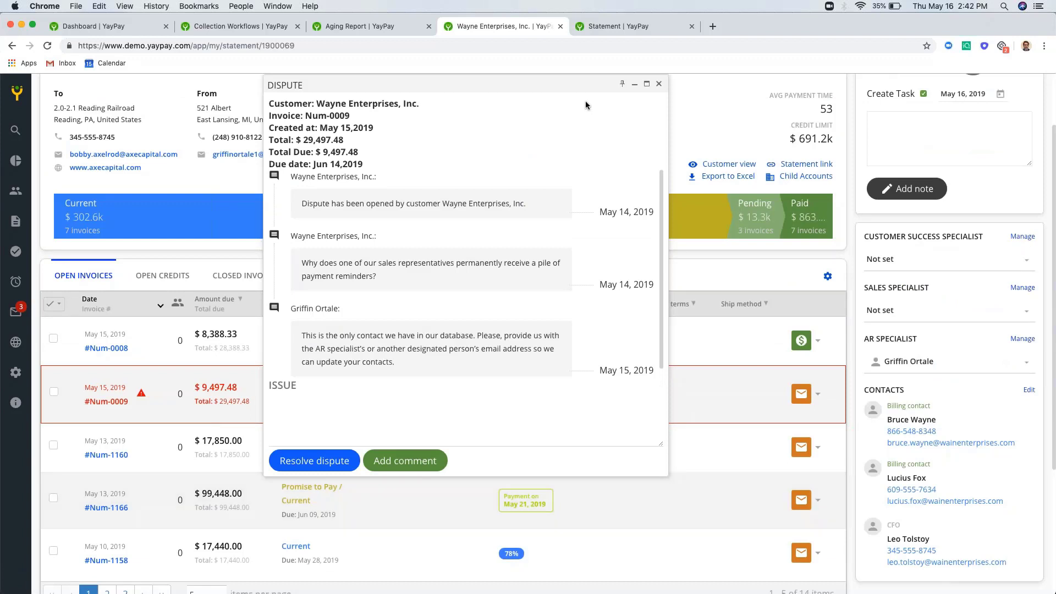
left_click(659, 84)
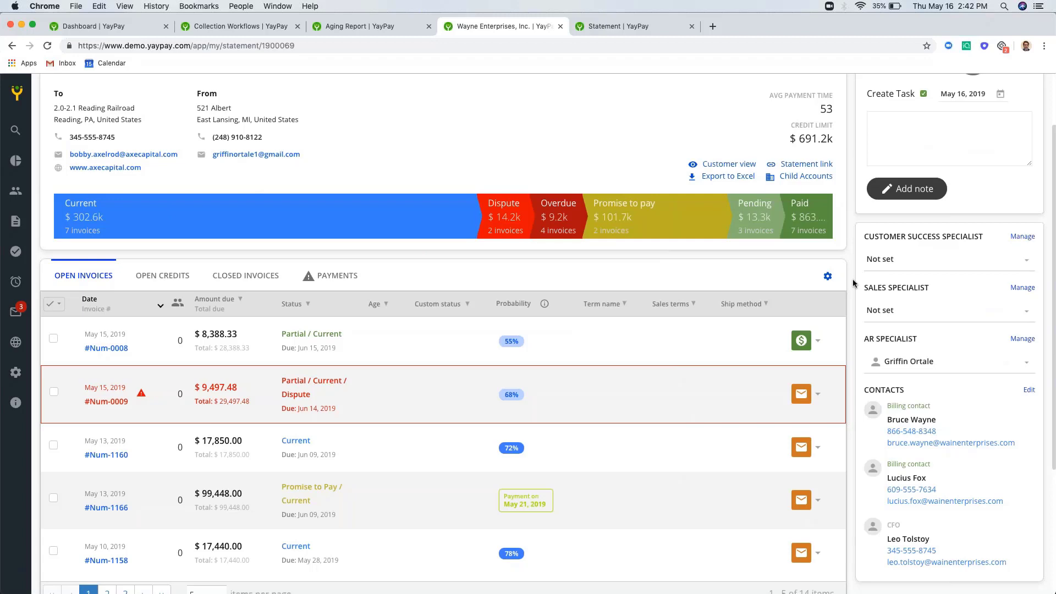
scroll(854, 283, "down", 5)
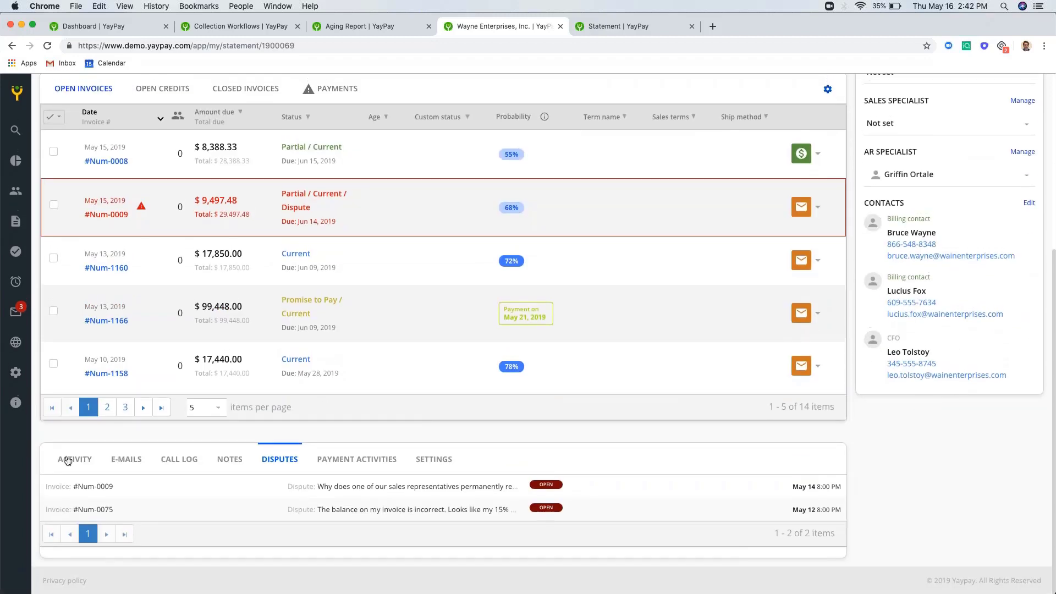
left_click(67, 460)
scroll(518, 517, "down", 8)
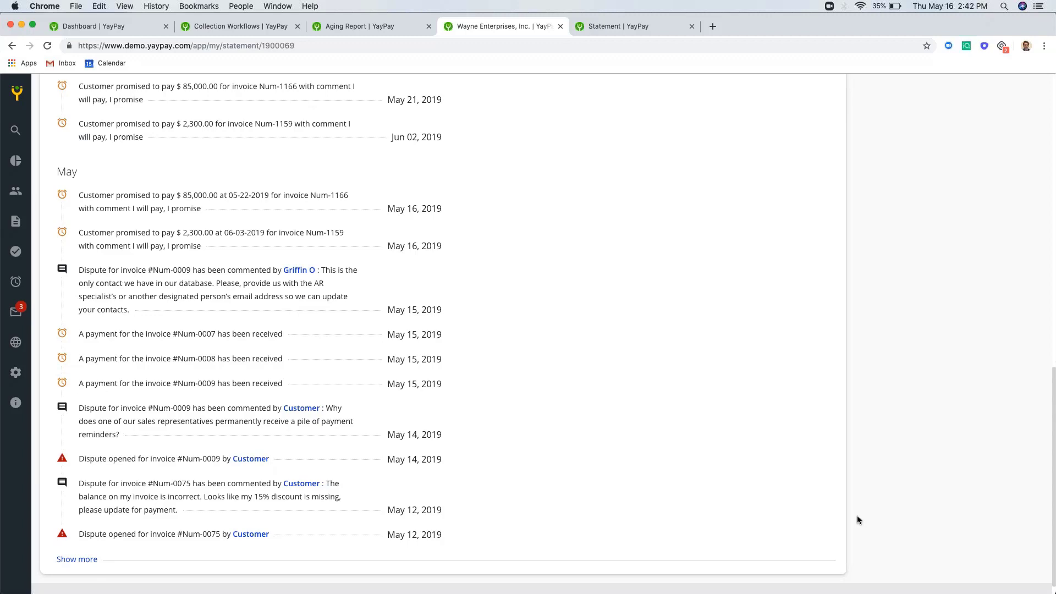
scroll(857, 519, "up", 10)
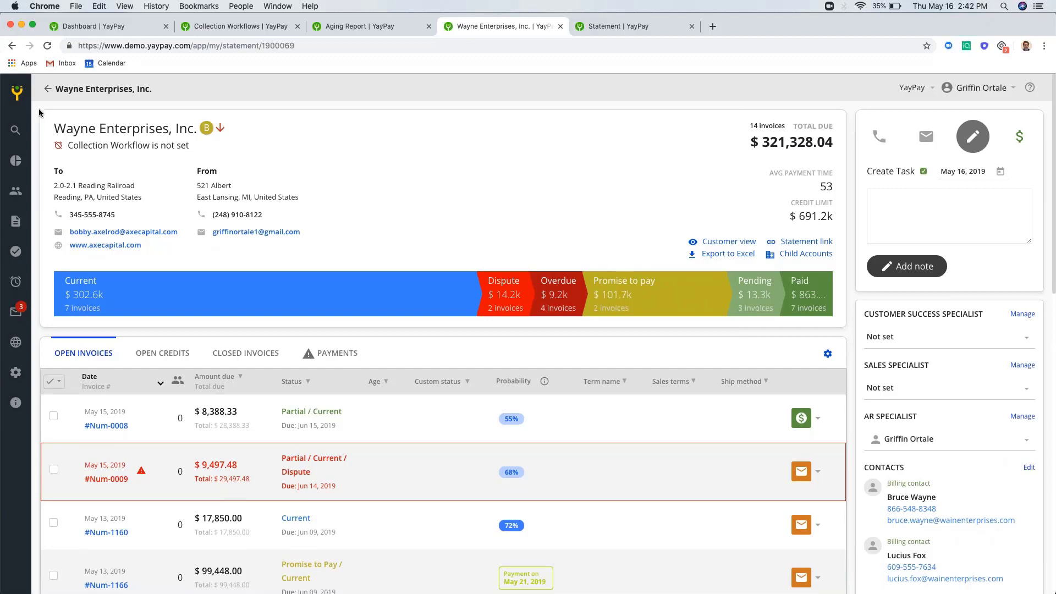
- Open the all-customer Invoices list (129 invoices, $4,524,078.27 due) and check its Filter options
scroll(440, 275, "down", 1)
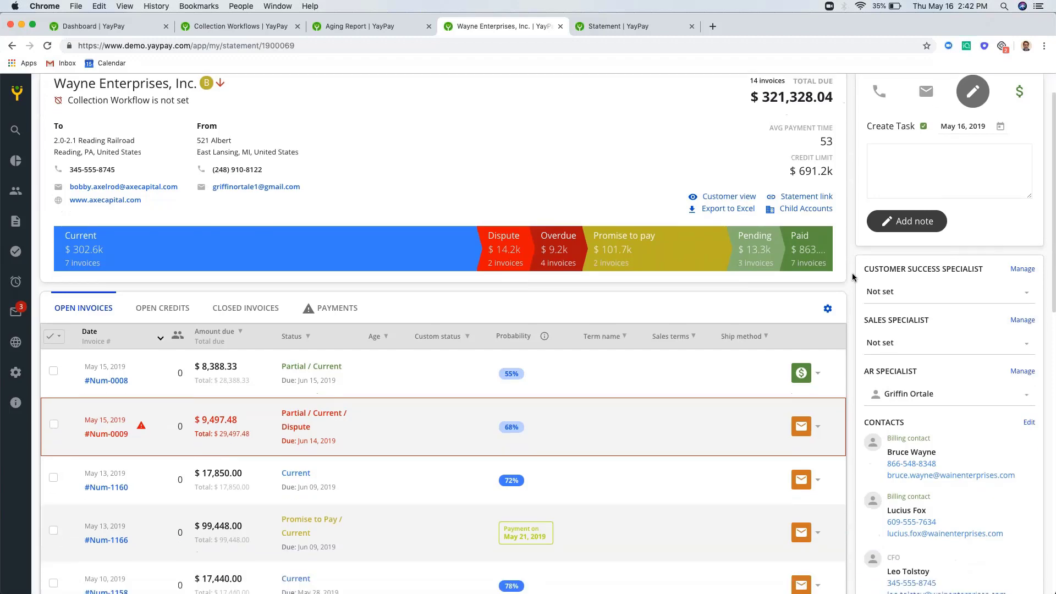
scroll(220, 220, "up", 1)
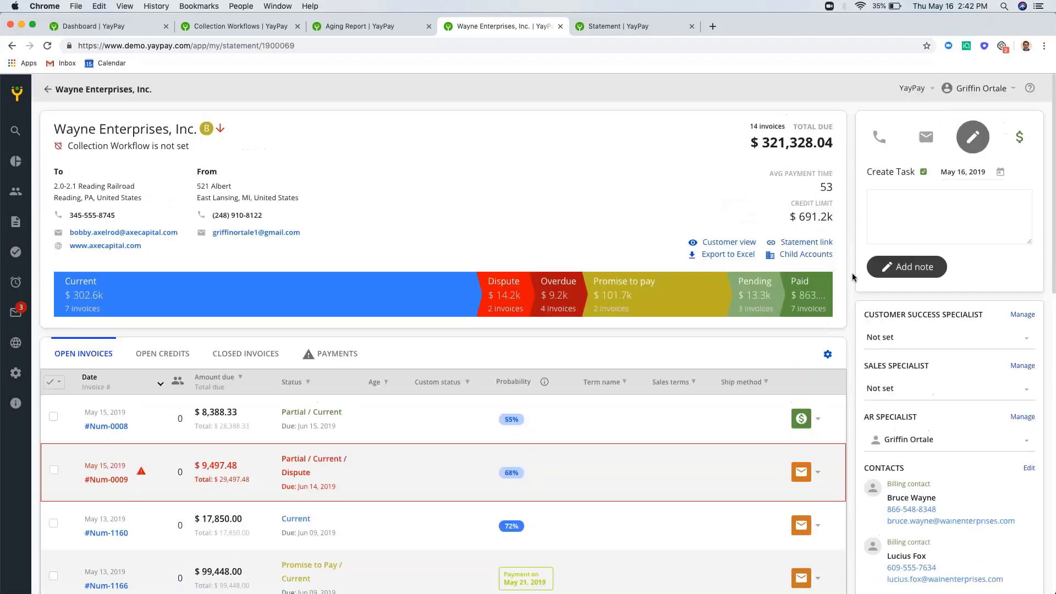
left_click(18, 97)
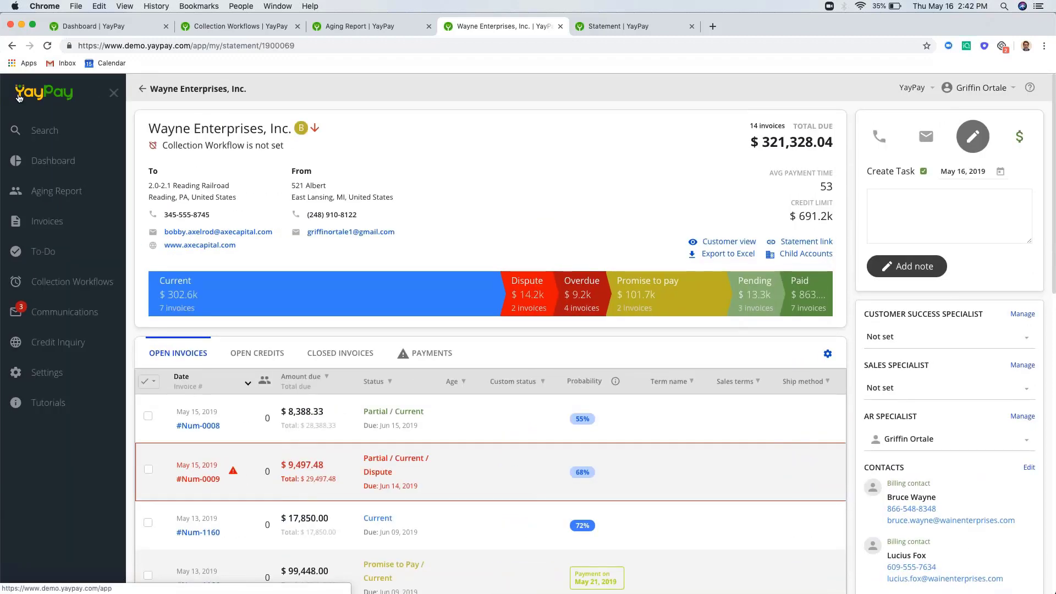
left_click(64, 232)
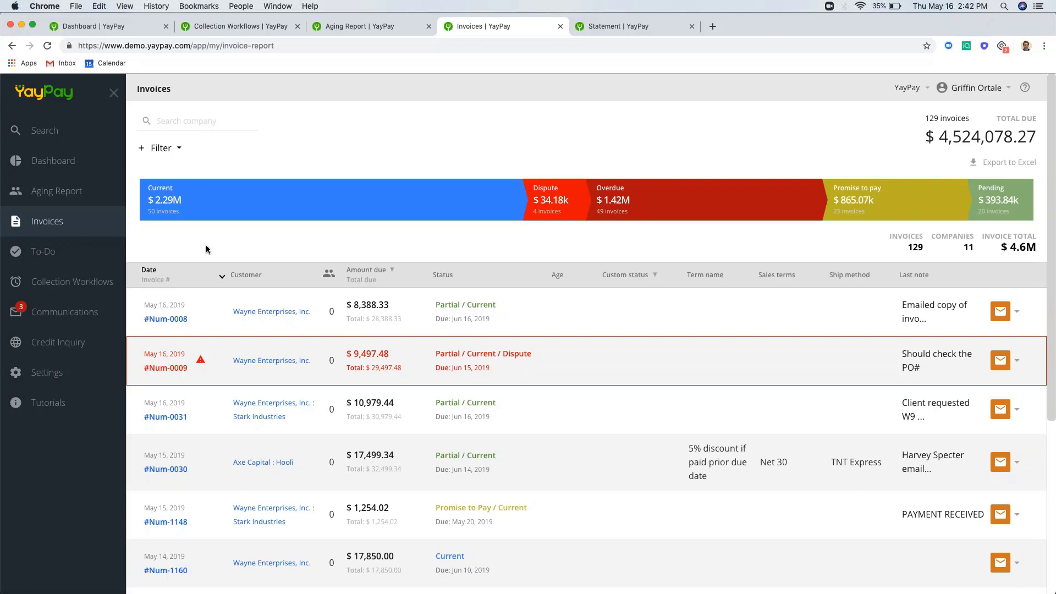
left_click(185, 148)
left_click(198, 136)
- Go to the Dashboard in the Acumatica window
left_click(53, 161)
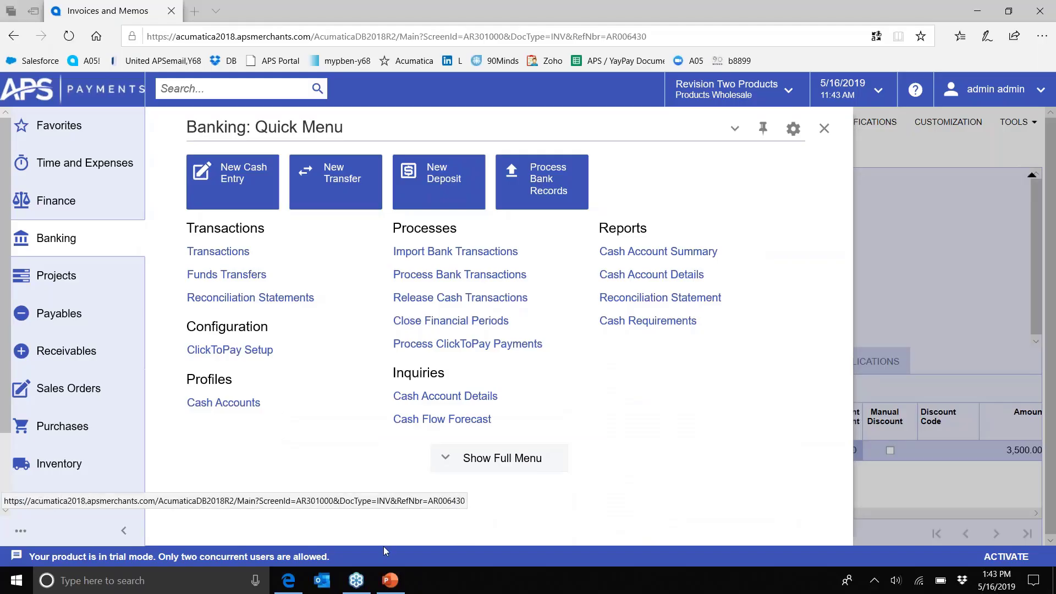
- Present slide 2, 'Payment Processing Challenges', of the PowerPoint training deck full-screen
left_click(390, 580)
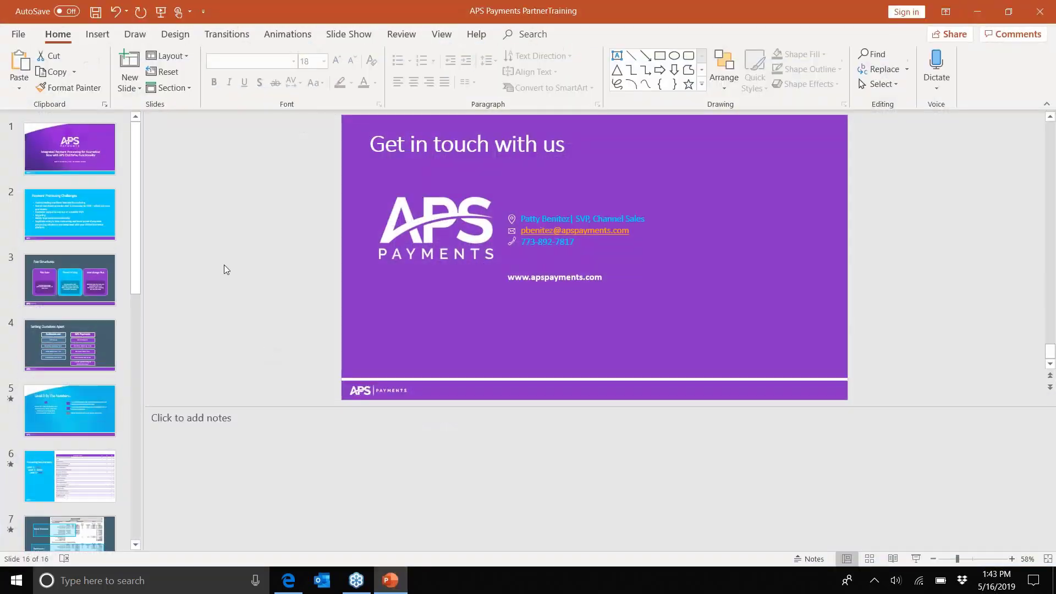
left_click(86, 211)
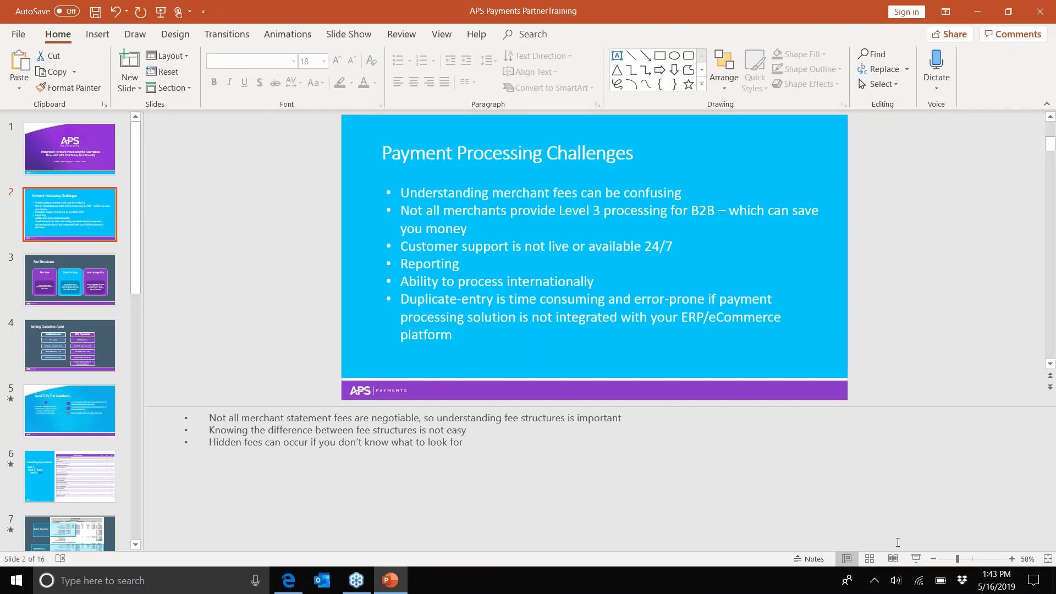
left_click(916, 558)
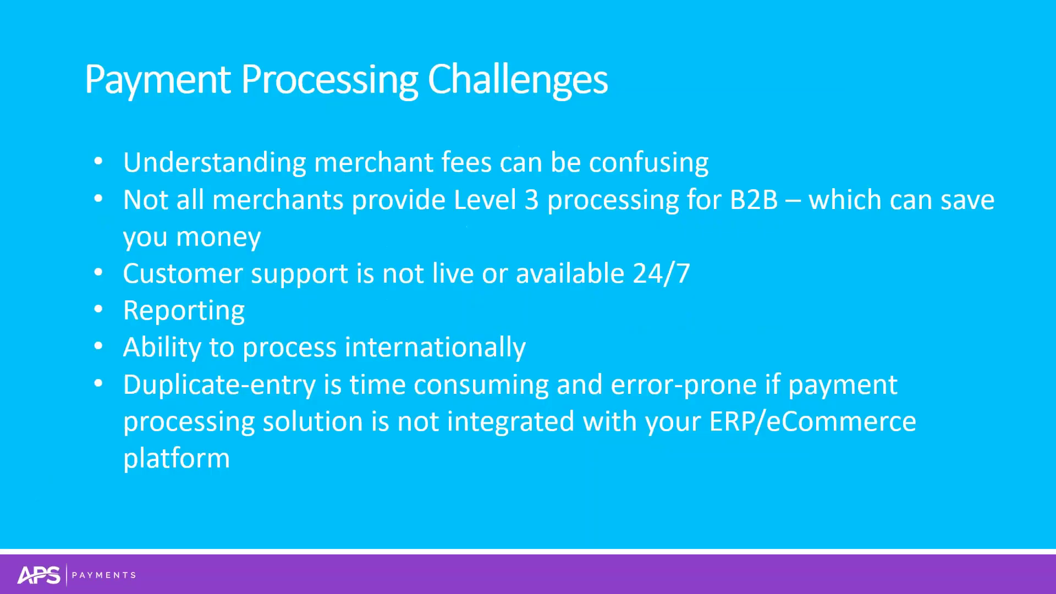
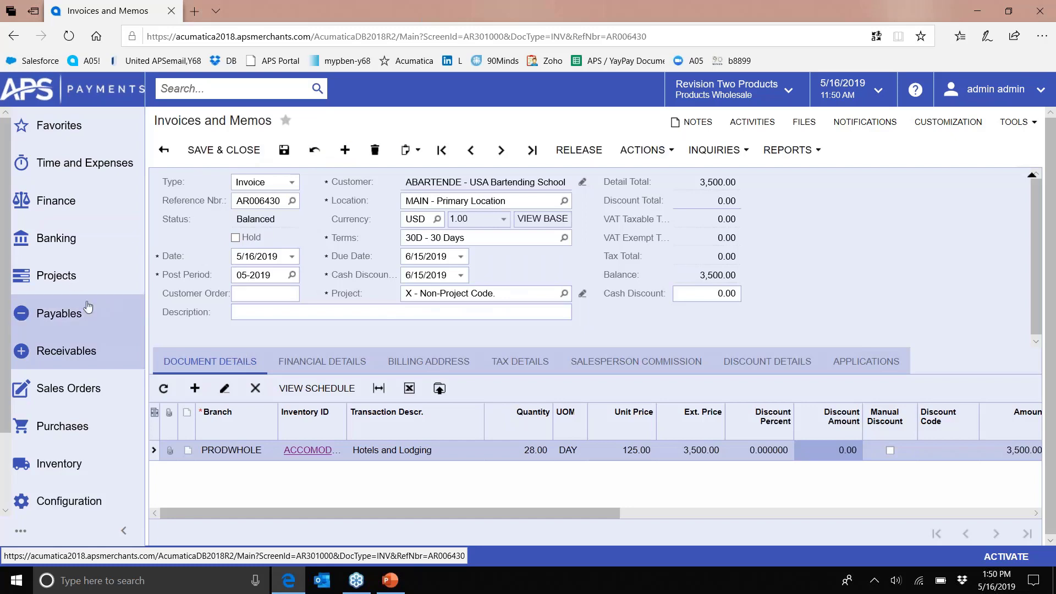
- Review ClickToPay Setup (APSCTPCC and APSCTPACH payment methods, Customer Opt In default), then list Receivables screens
left_click(61, 240)
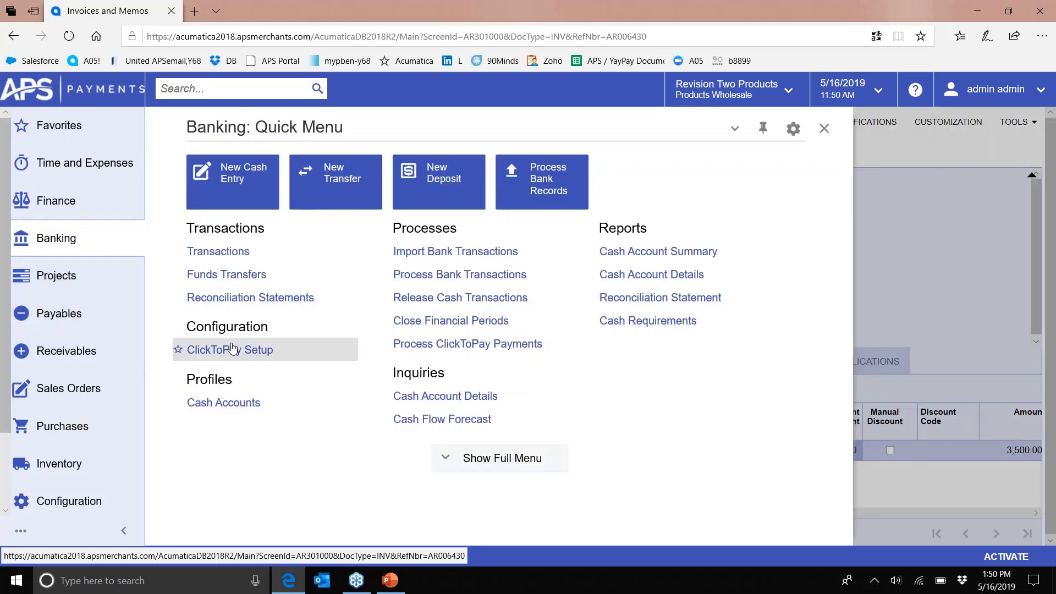
left_click(142, 296)
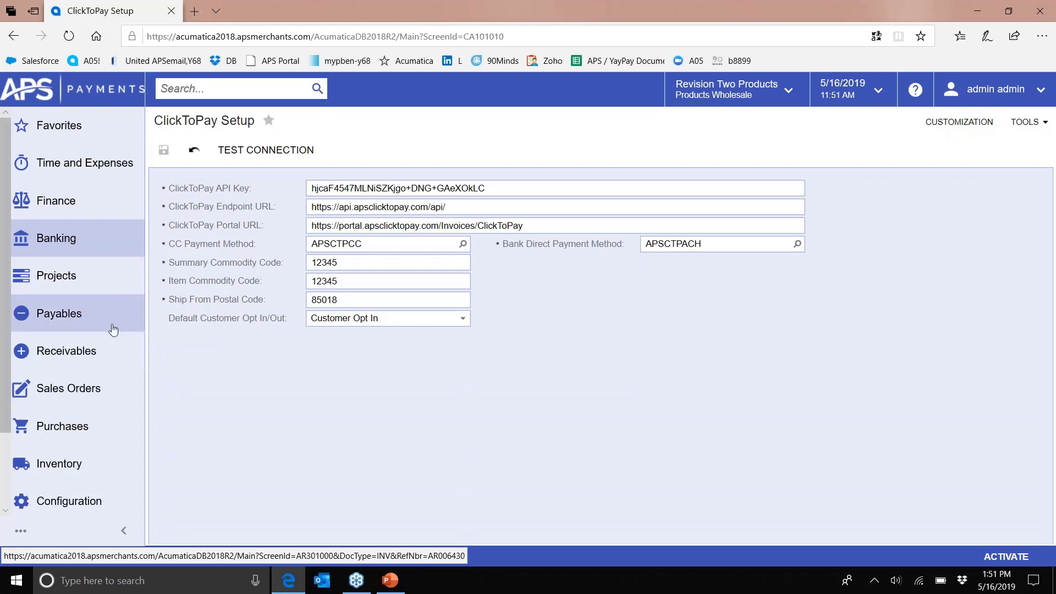
left_click(91, 352)
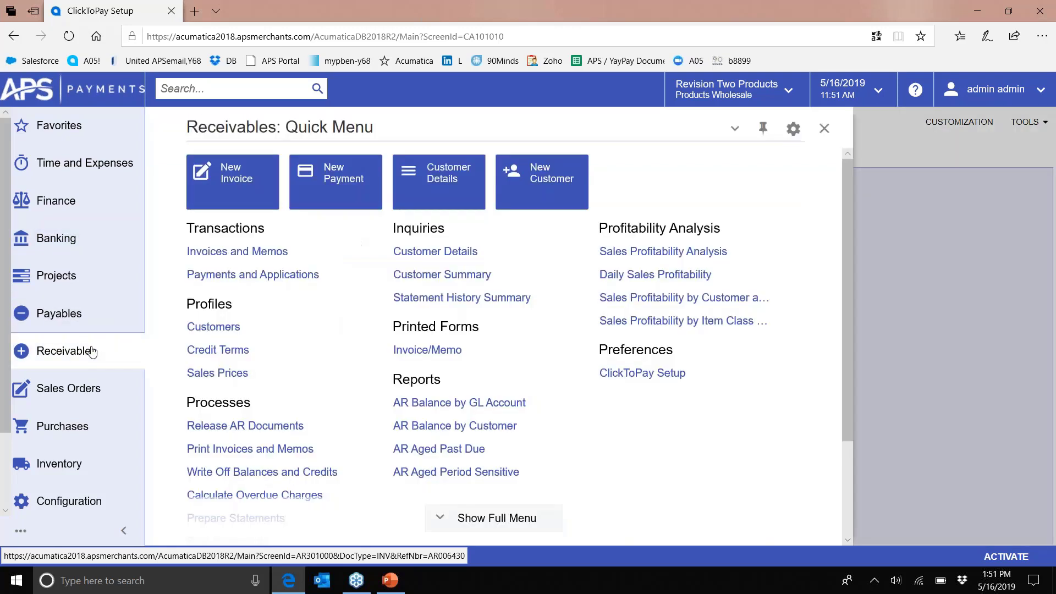
- Open invoice AR006430 from Invoices and Memos and launch its ClickToPay link showing $3500.00 due
left_click(241, 261)
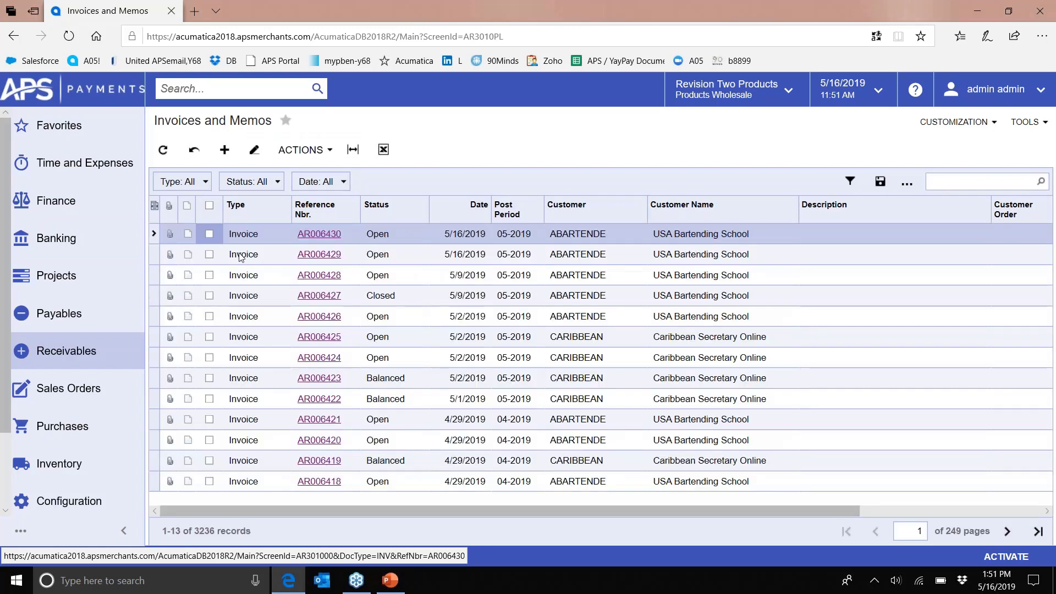
left_click(79, 356)
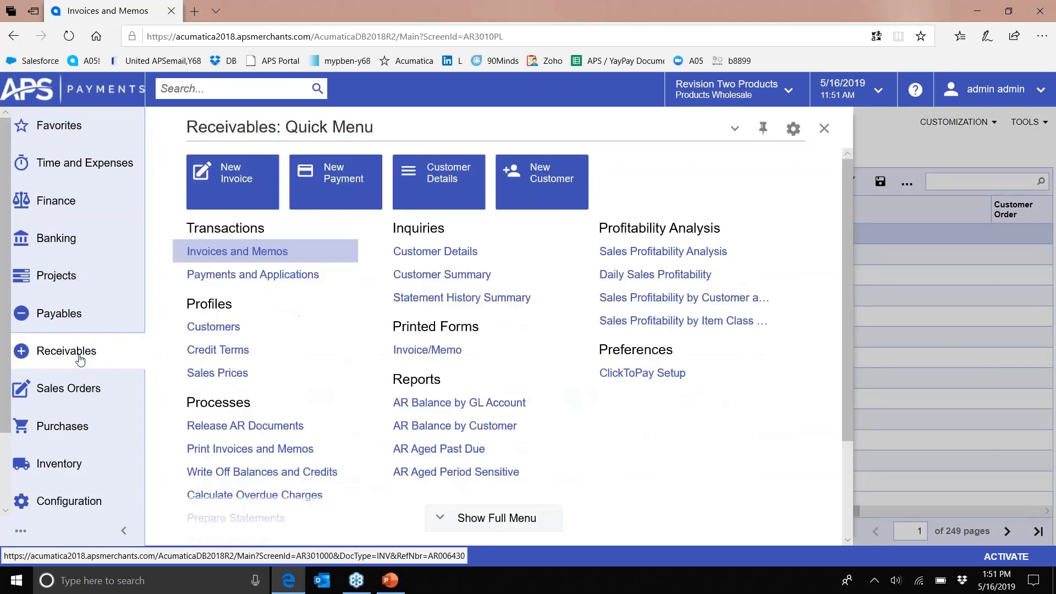
left_click(237, 252)
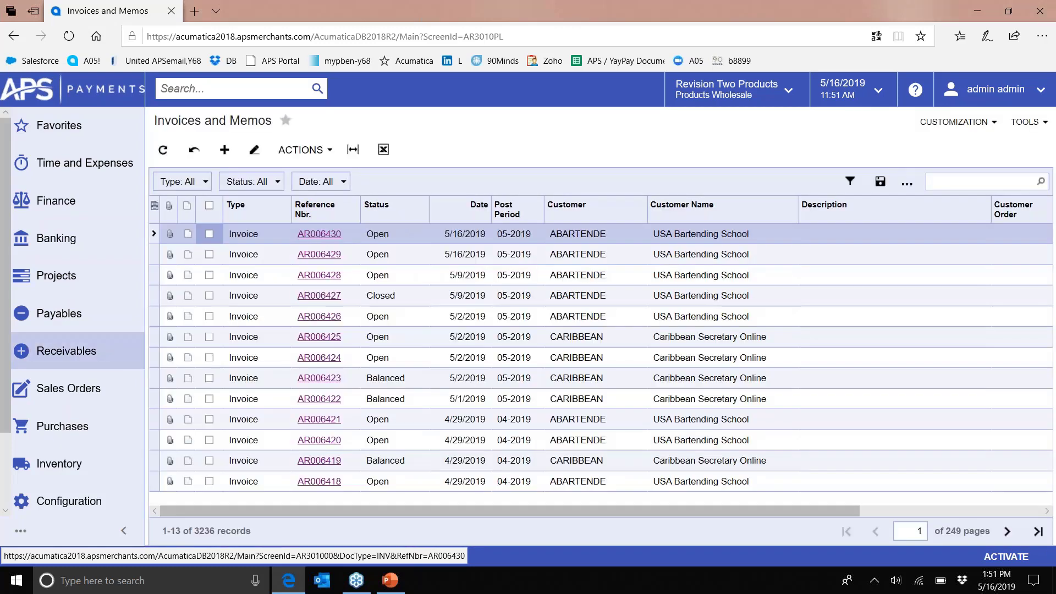
left_click(319, 234)
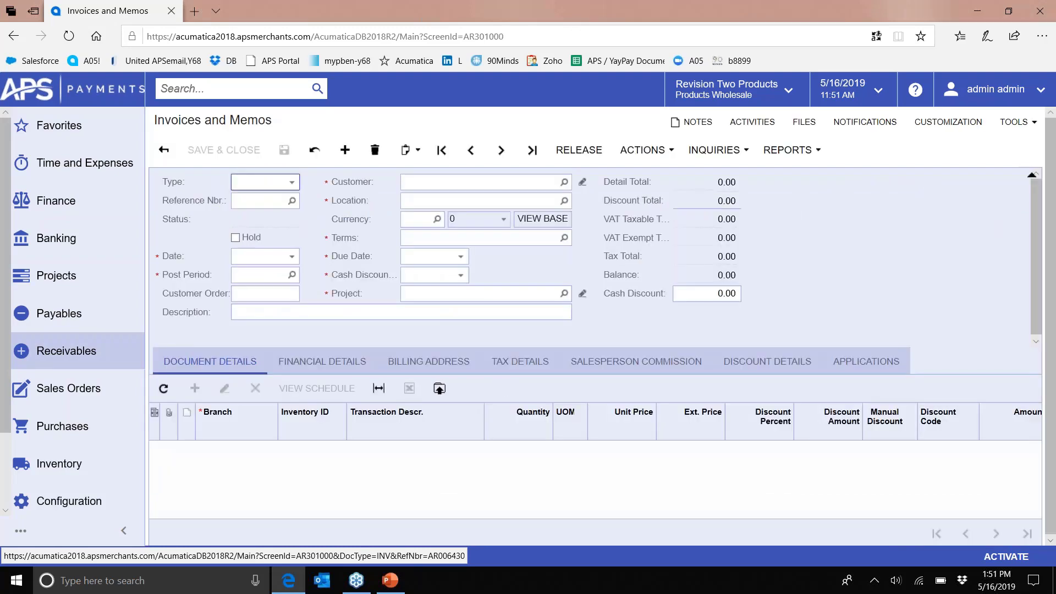
left_click(676, 158)
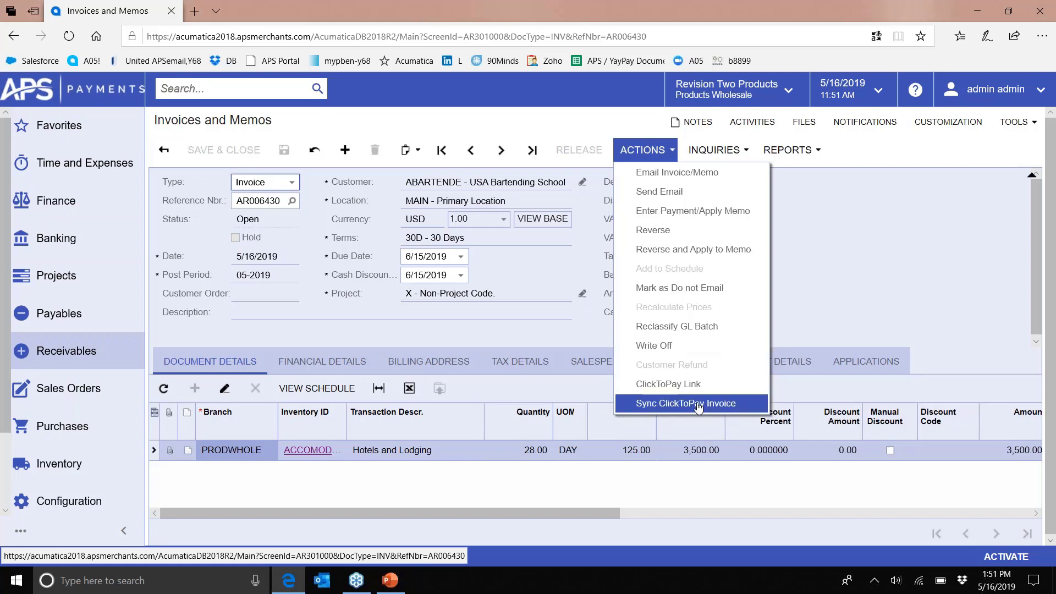
left_click(671, 387)
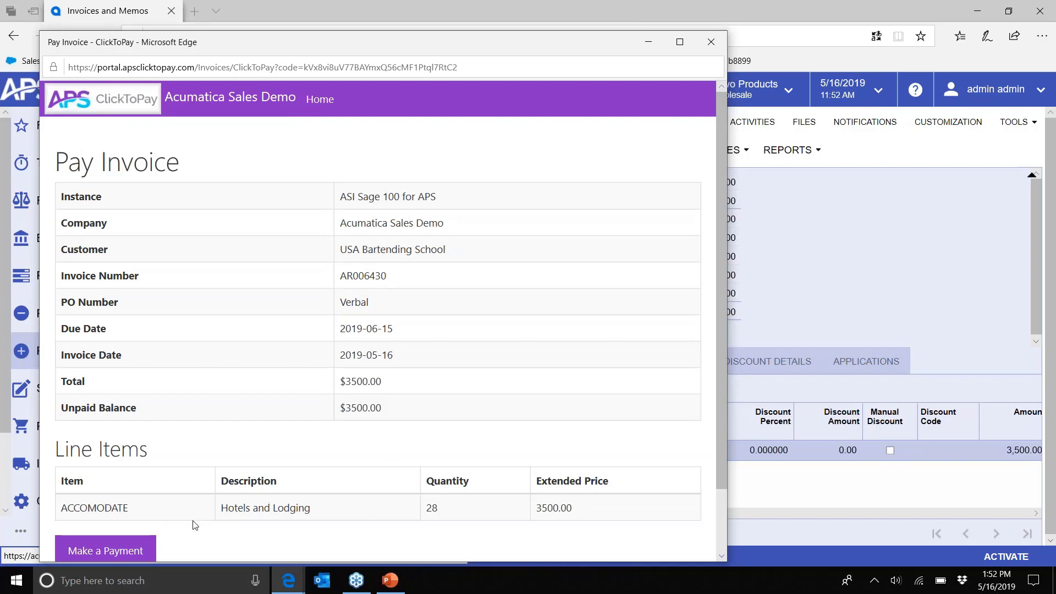
- Start paying AR006430, add then remove AR005965 and AR005966, and continue with the 3500.00 full balance
left_click(124, 552)
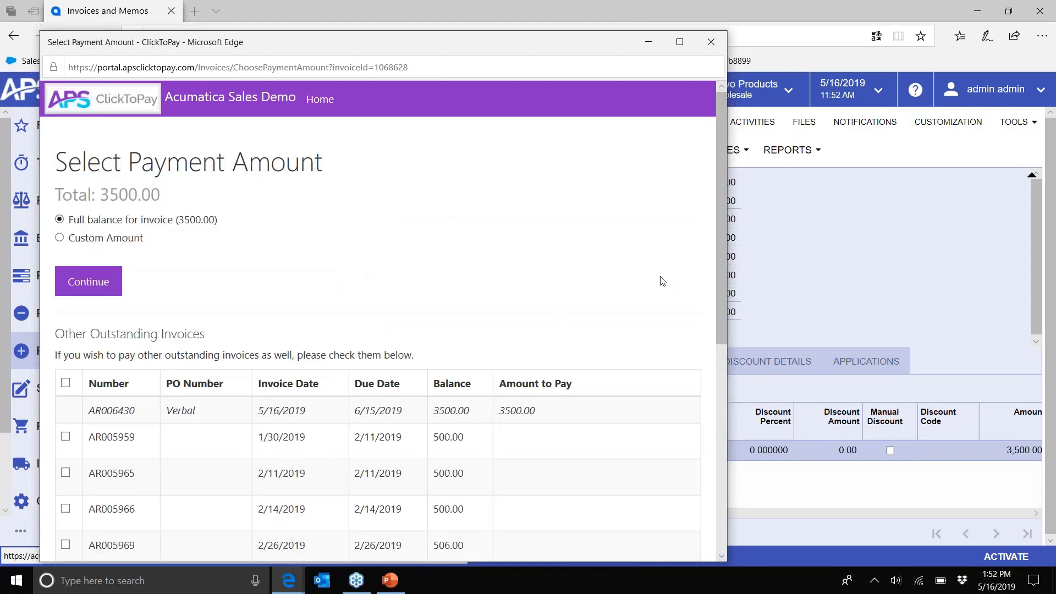
left_click_drag(720, 256, 247, 225)
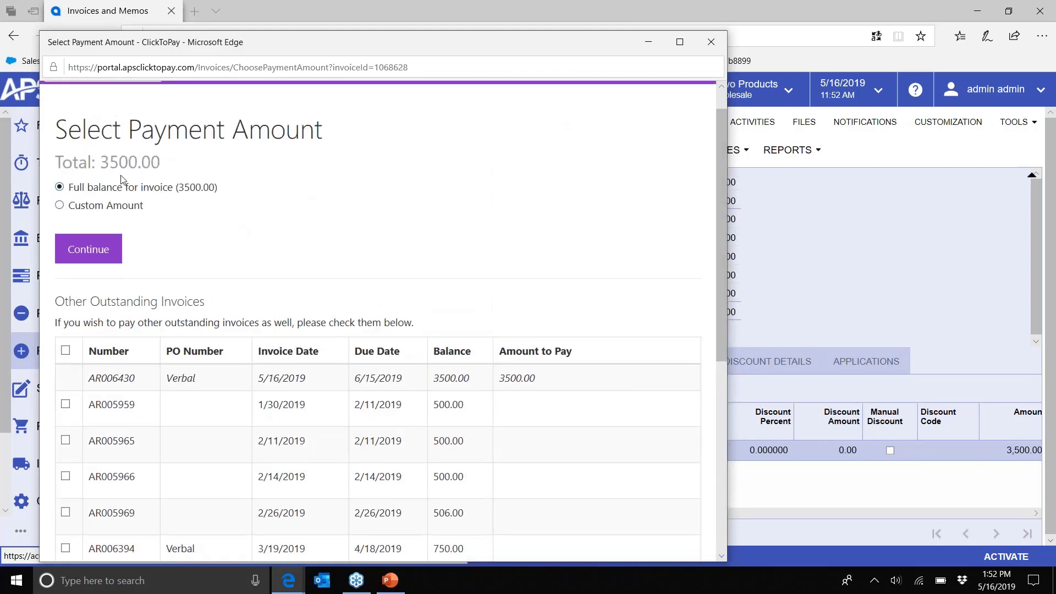
left_click(65, 441)
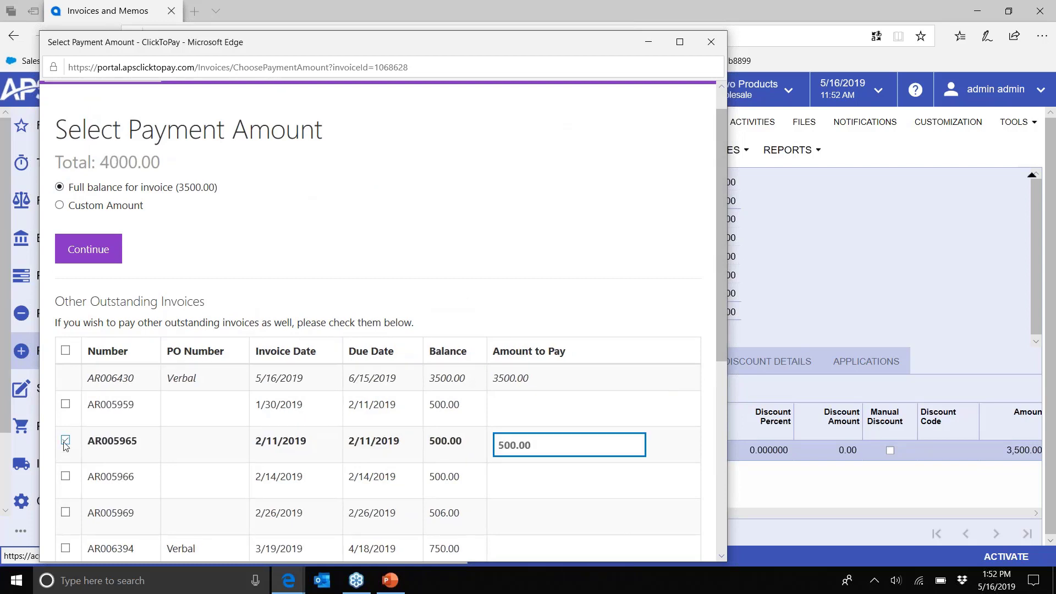
left_click(66, 477)
right_click(65, 475)
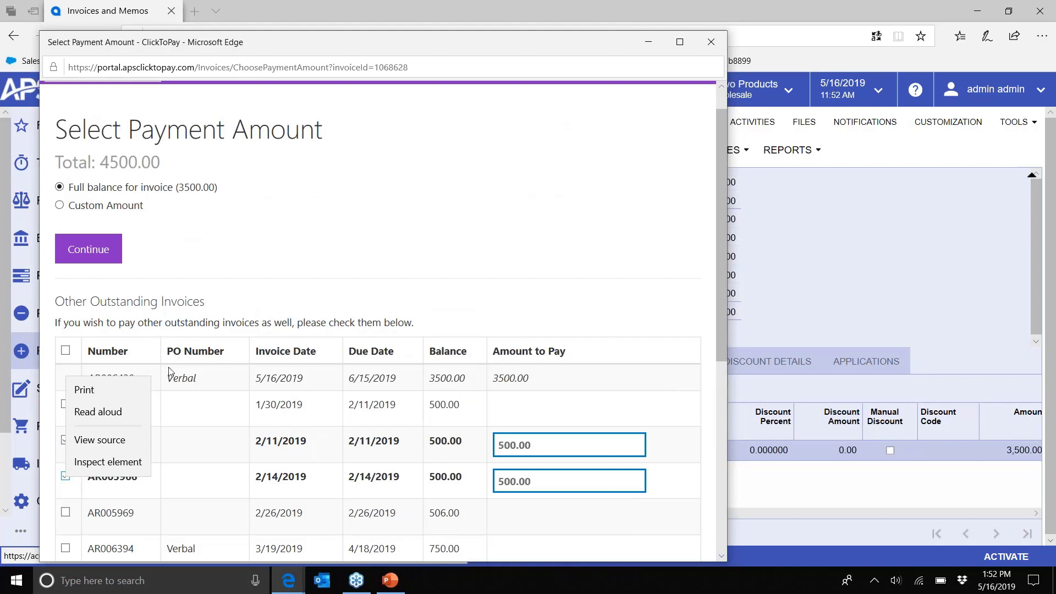
left_click(64, 441)
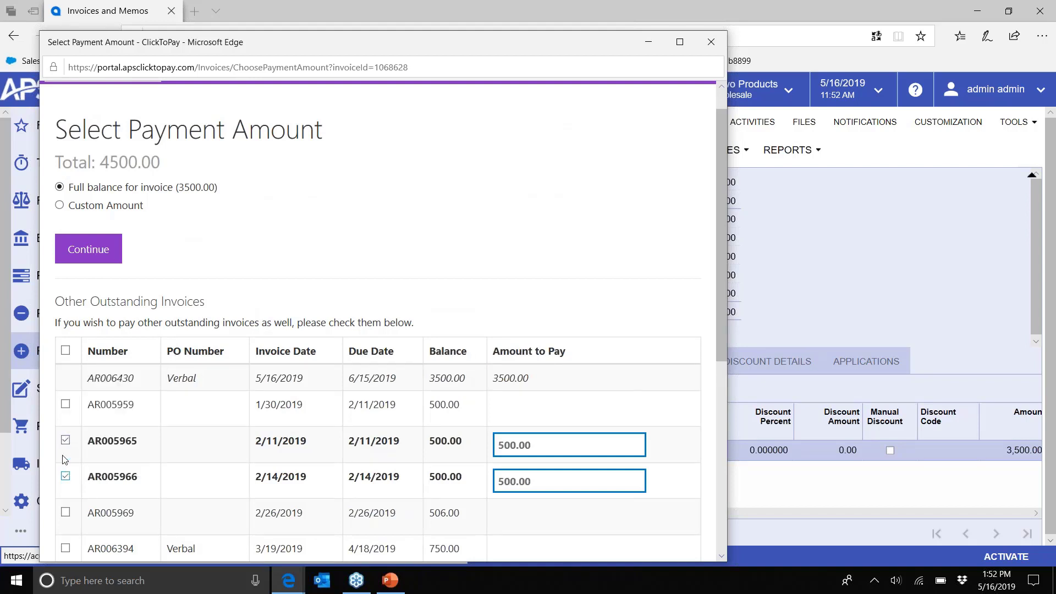
left_click(65, 440)
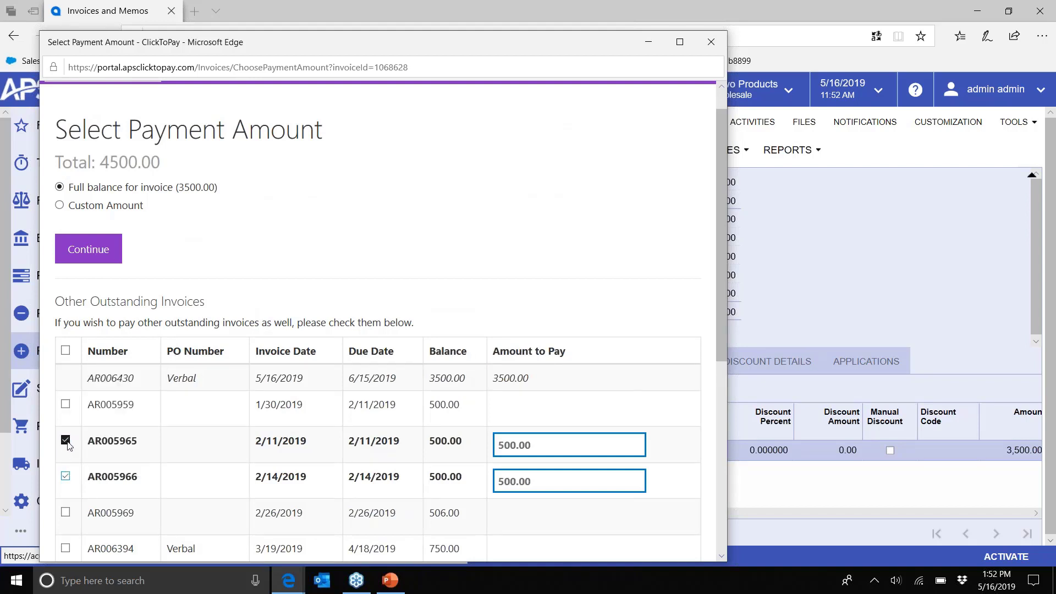
left_click(65, 477)
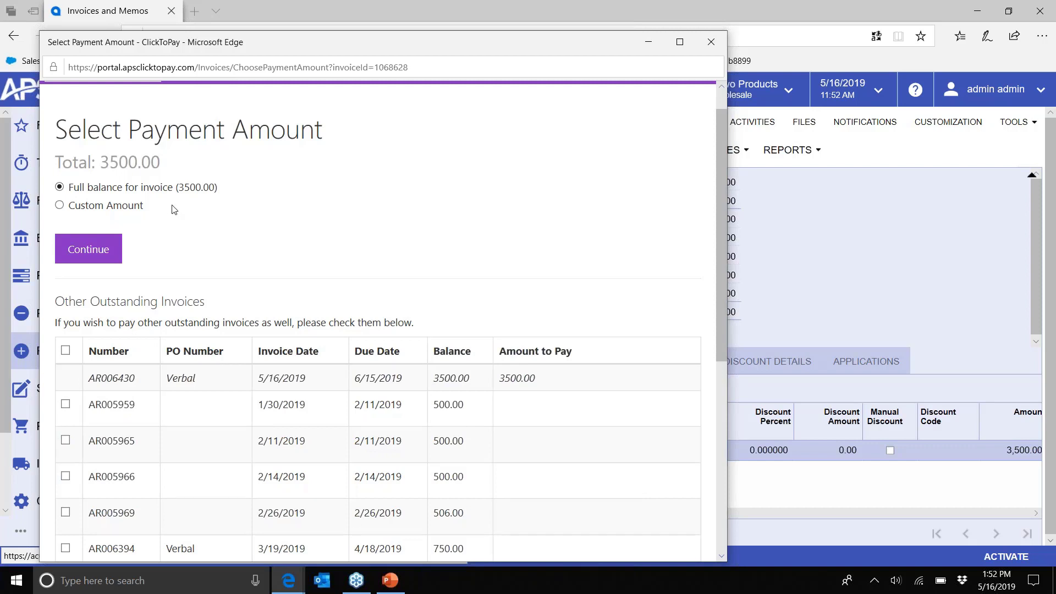
left_click(113, 249)
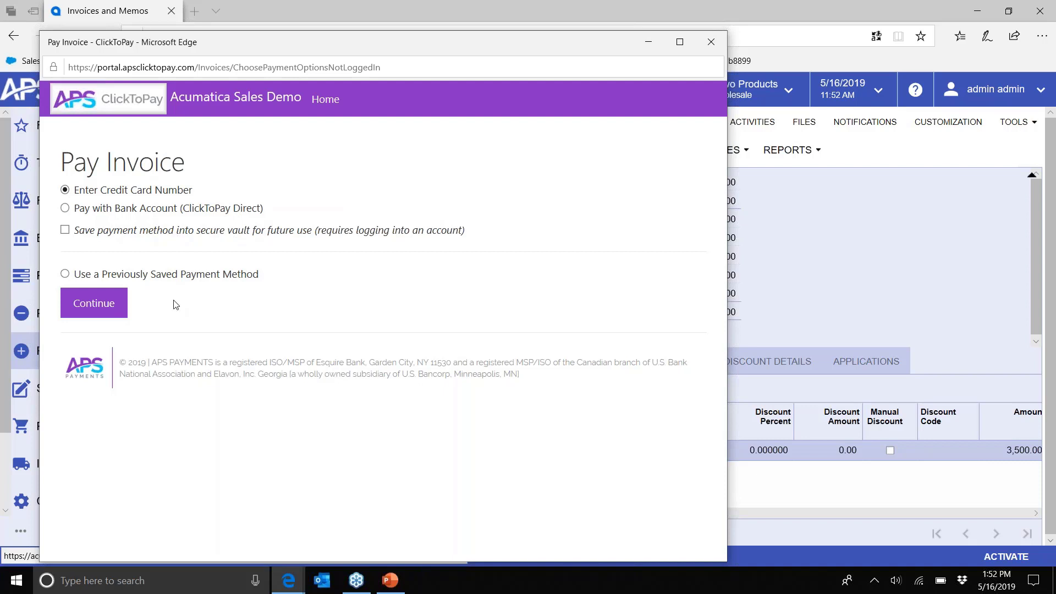
- Pay by credit card, entering the test card number, expiry and CVV, then submit and close the portal
left_click(102, 310)
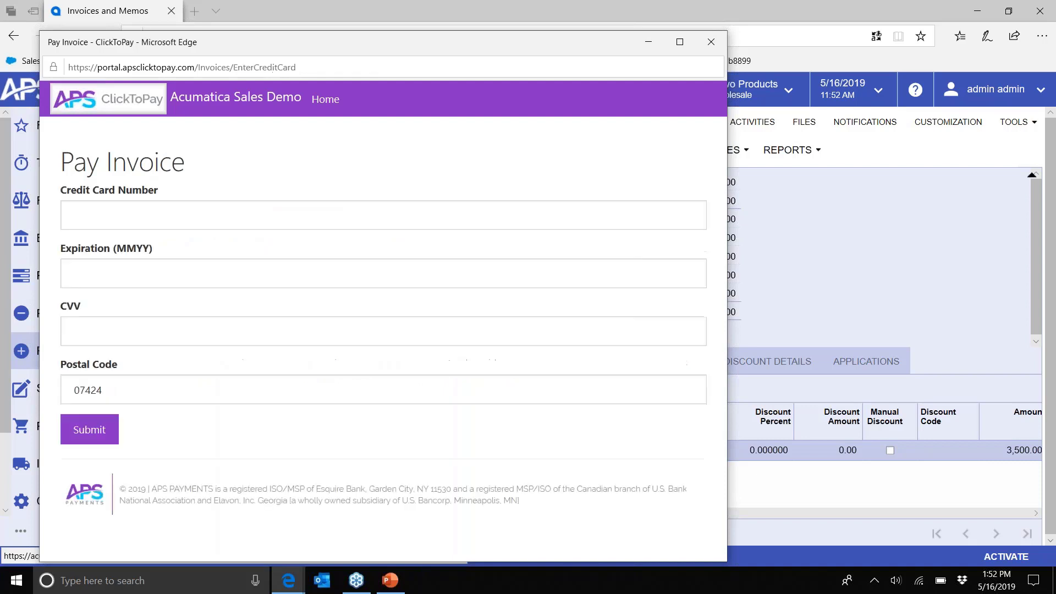
left_click(117, 209)
type("4111 1111 1111 1111")
key("Tab")
type("0520")
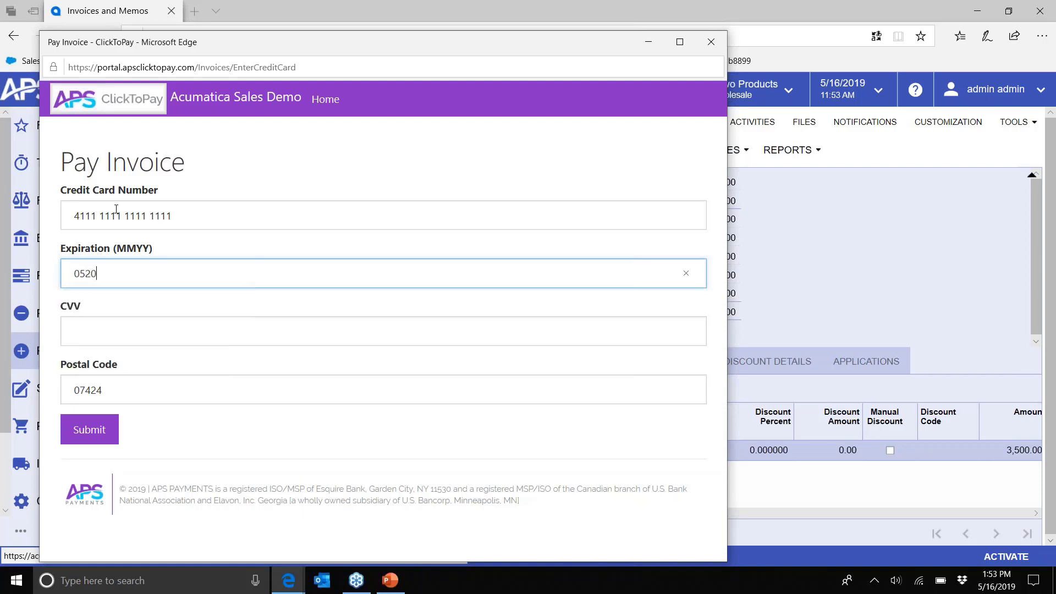
key("Tab")
type("520")
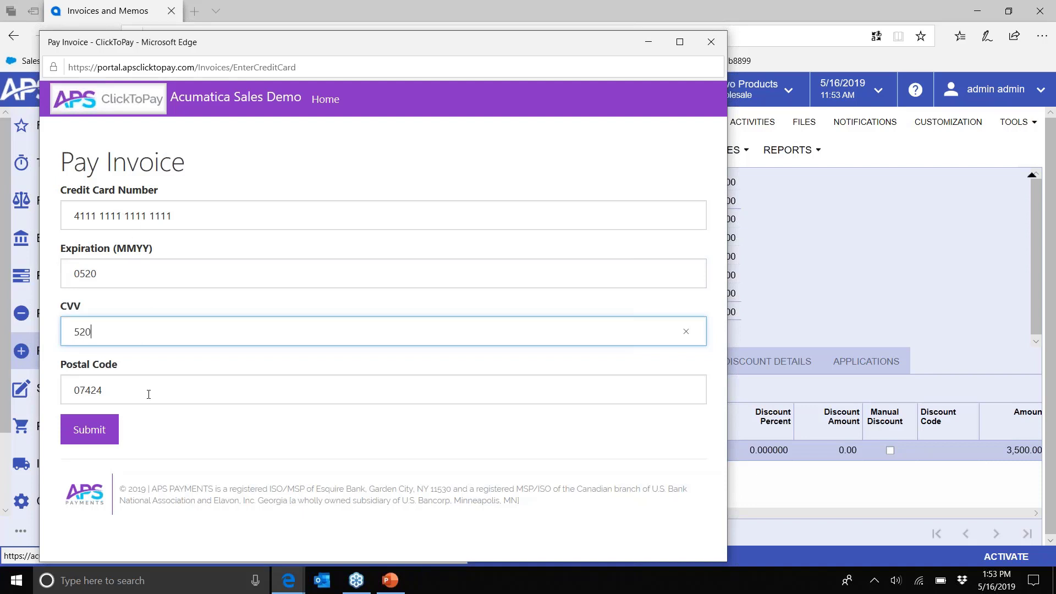
left_click(103, 432)
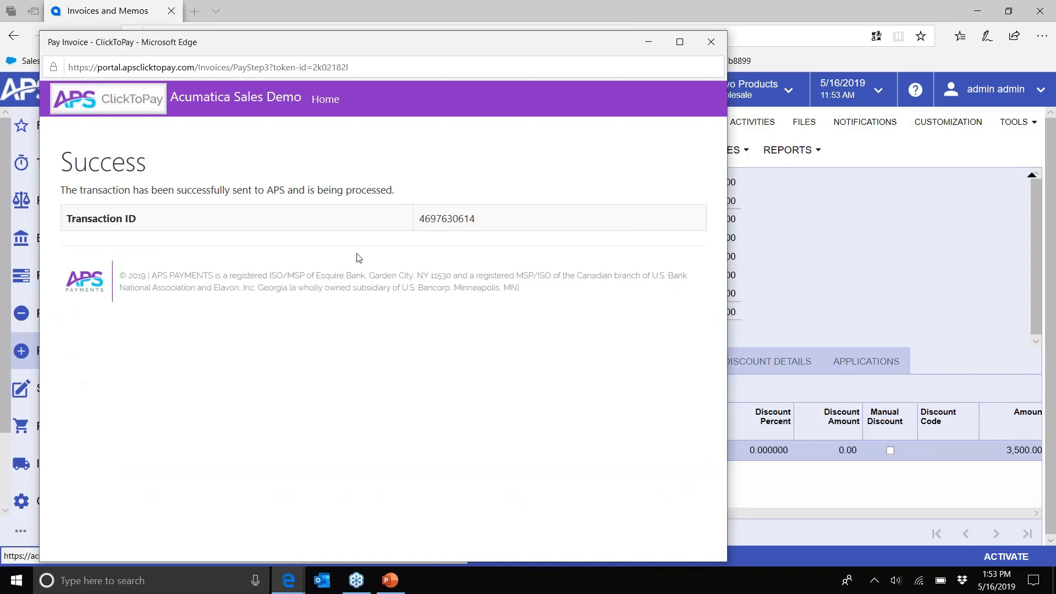
left_click(711, 43)
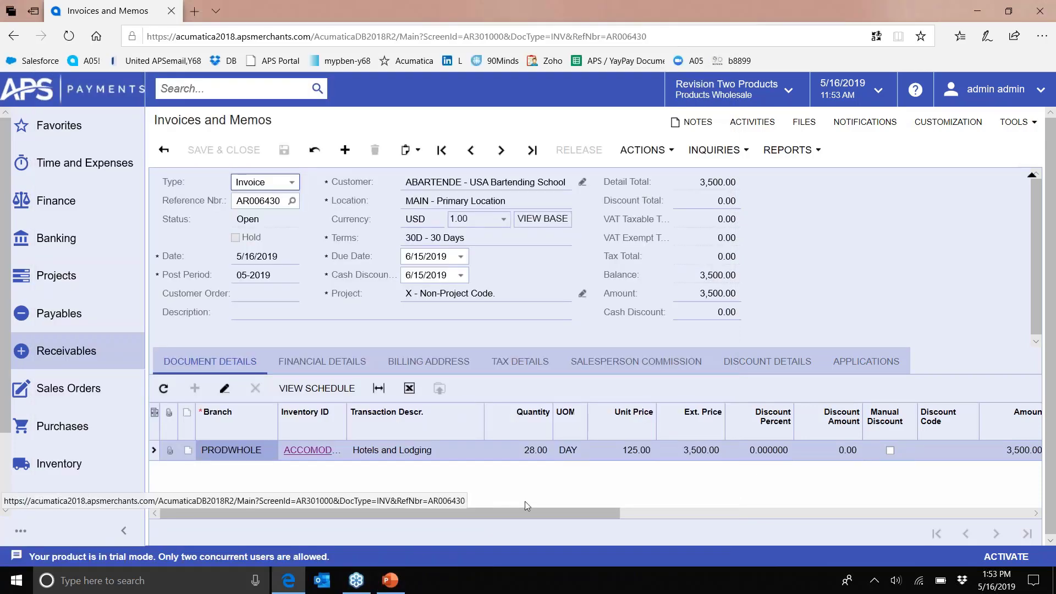
- Open Process ClickToPay Payments and look at a new automation schedule, closing it unsaved
left_click(72, 355)
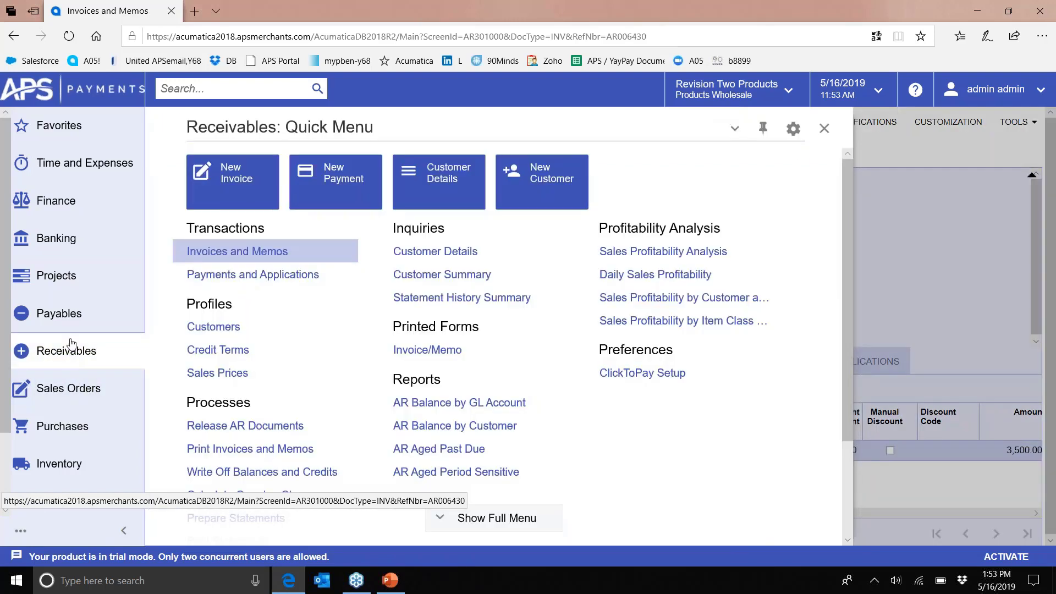
left_click(74, 245)
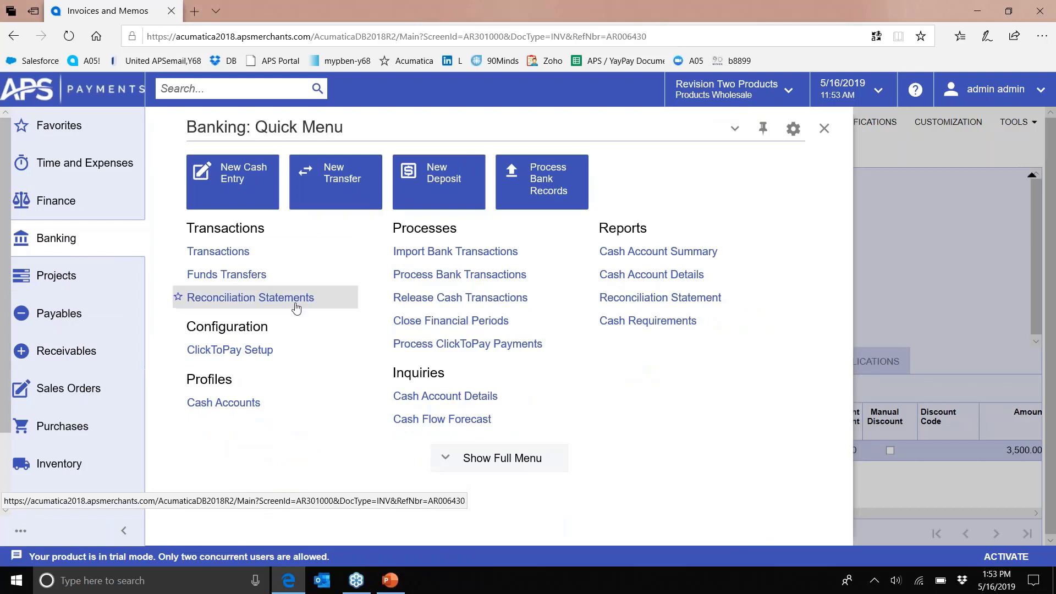
left_click(438, 349)
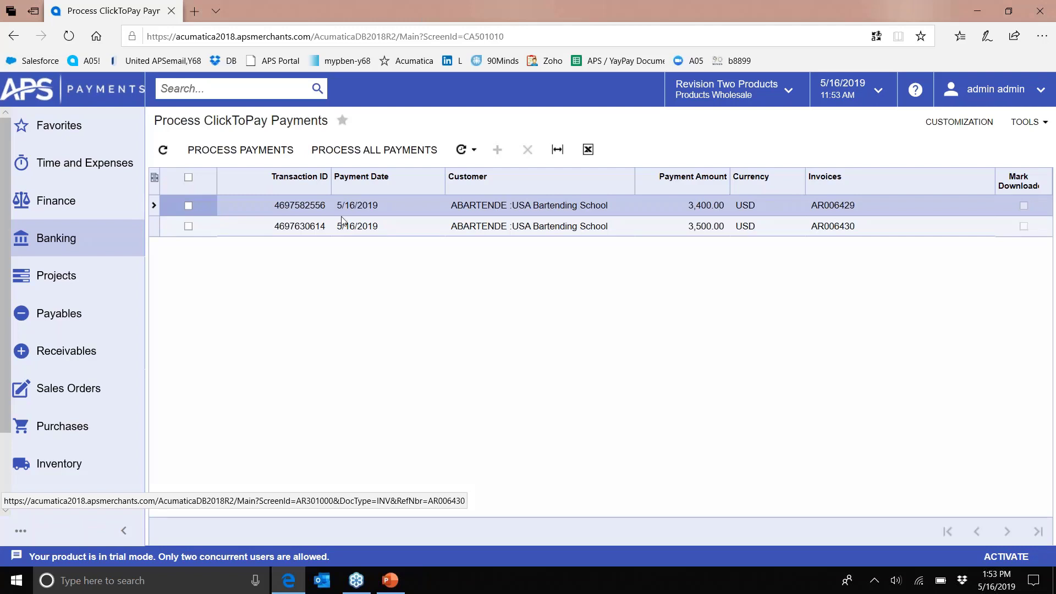
left_click(252, 153)
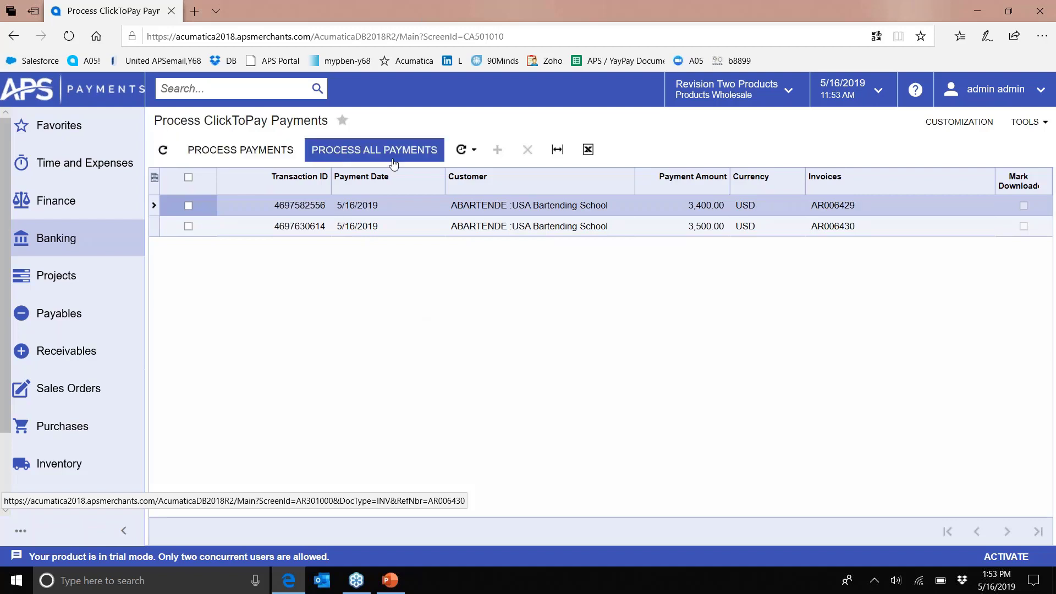
left_click(464, 156)
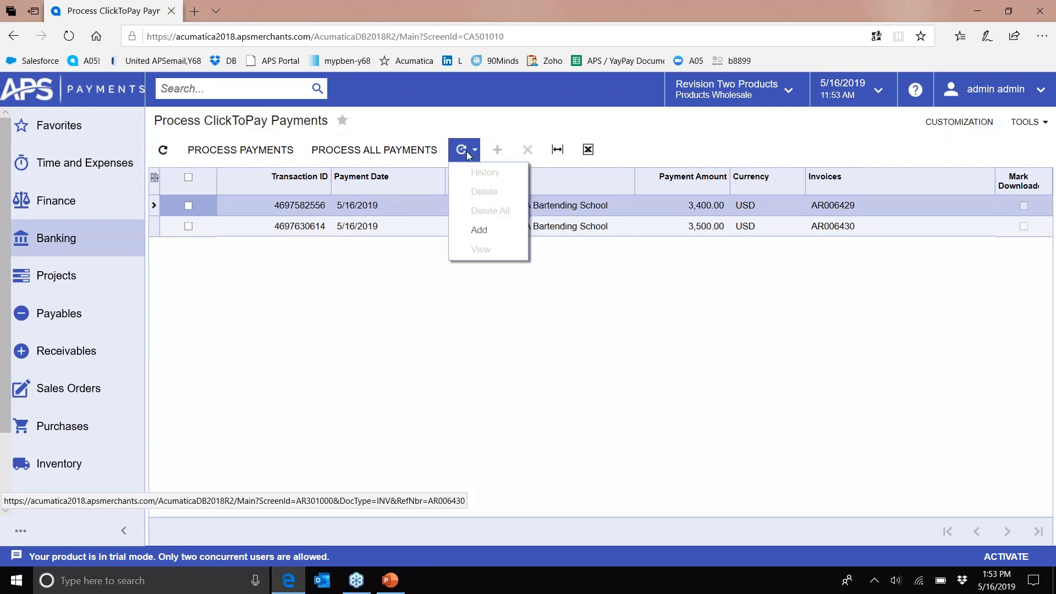
left_click(478, 230)
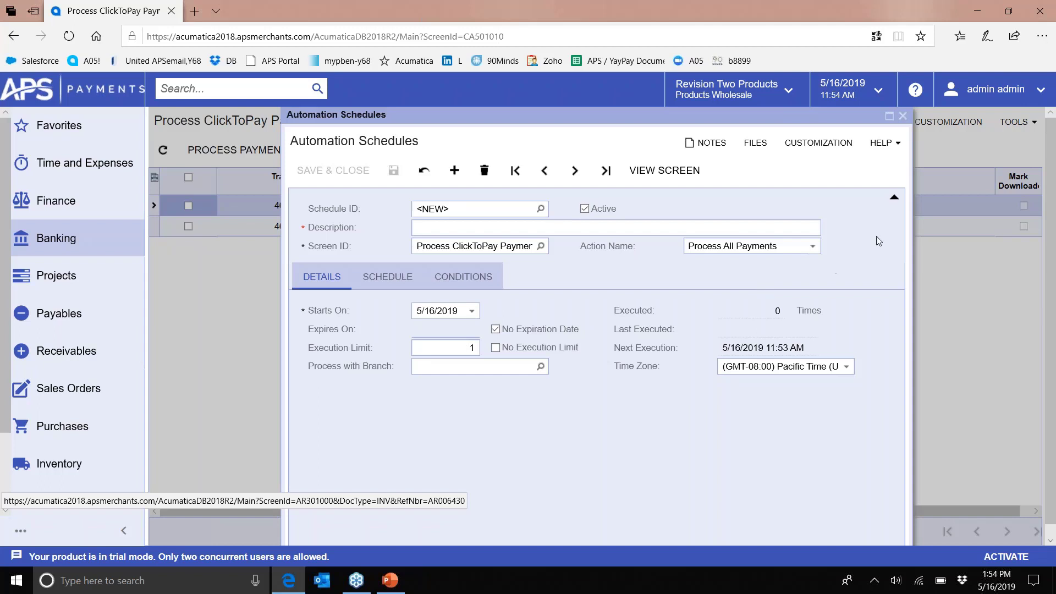
left_click(903, 115)
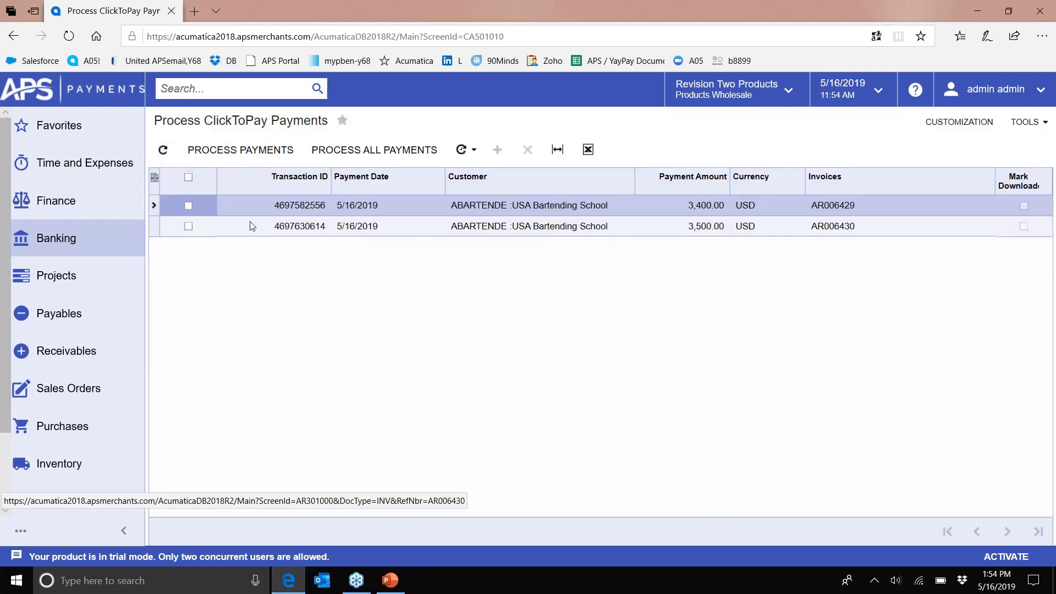
- Select the AR006429 row and process its 3,400.00 ClickToPay payment
left_click(188, 206)
left_click(230, 151)
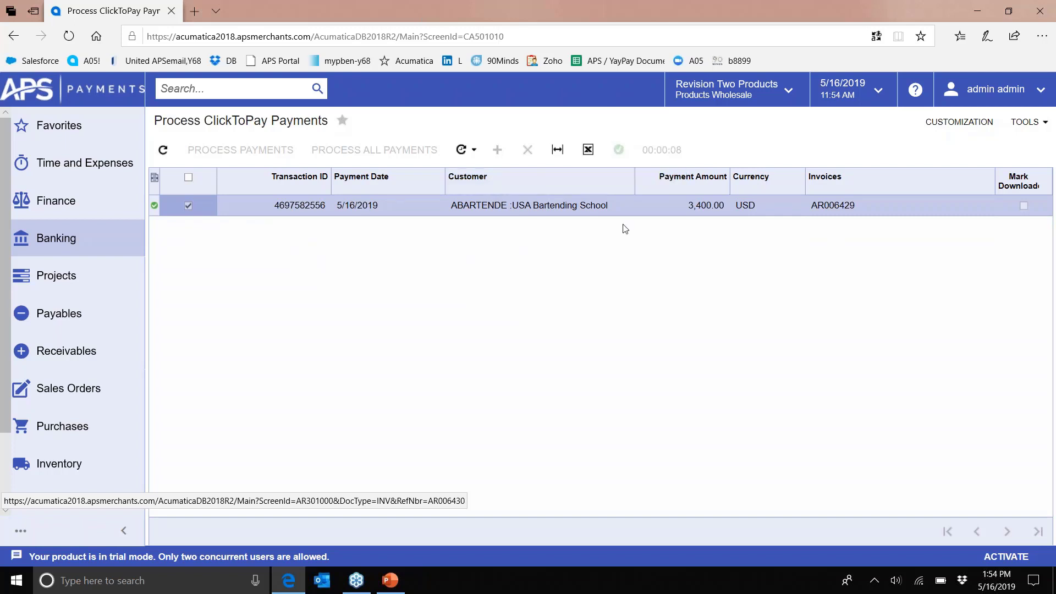
left_click(84, 355)
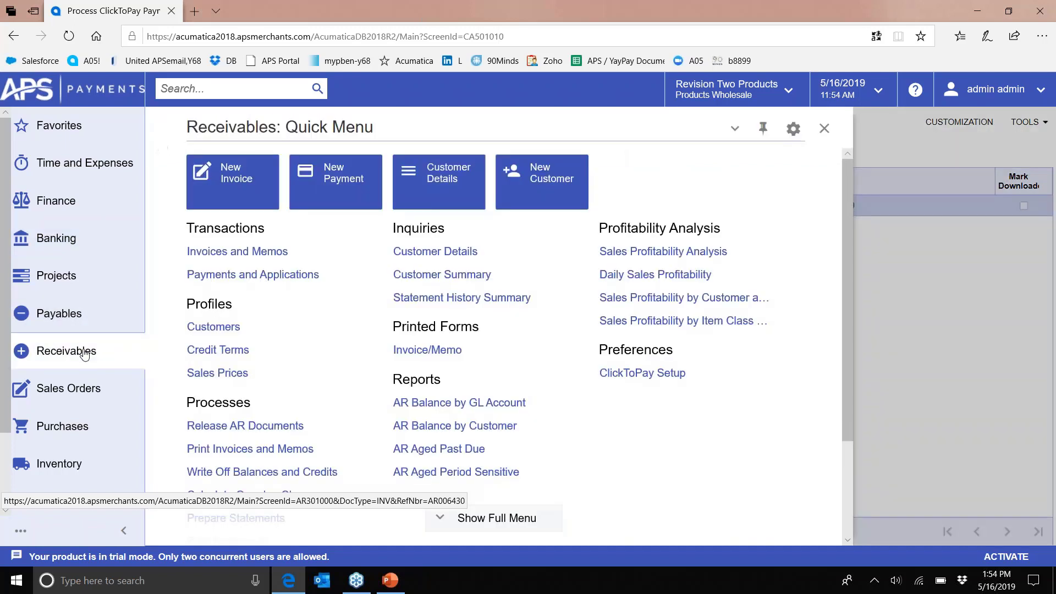
- Confirm payment 001806 shows Closed at 3,400.00 in Payments and Applications, then return to the PowerPoint deck
left_click(236, 274)
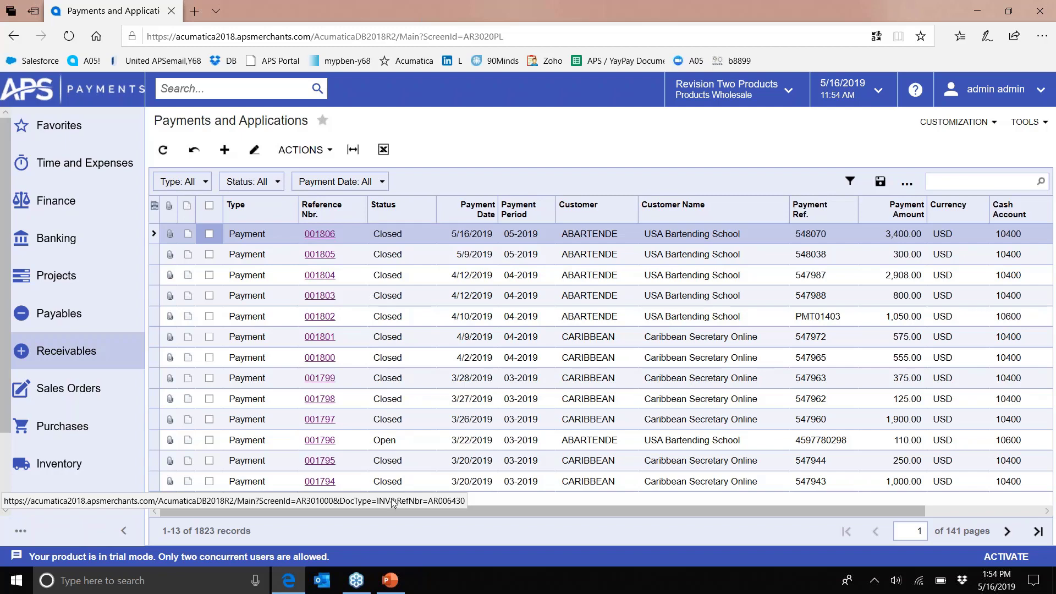
left_click(390, 578)
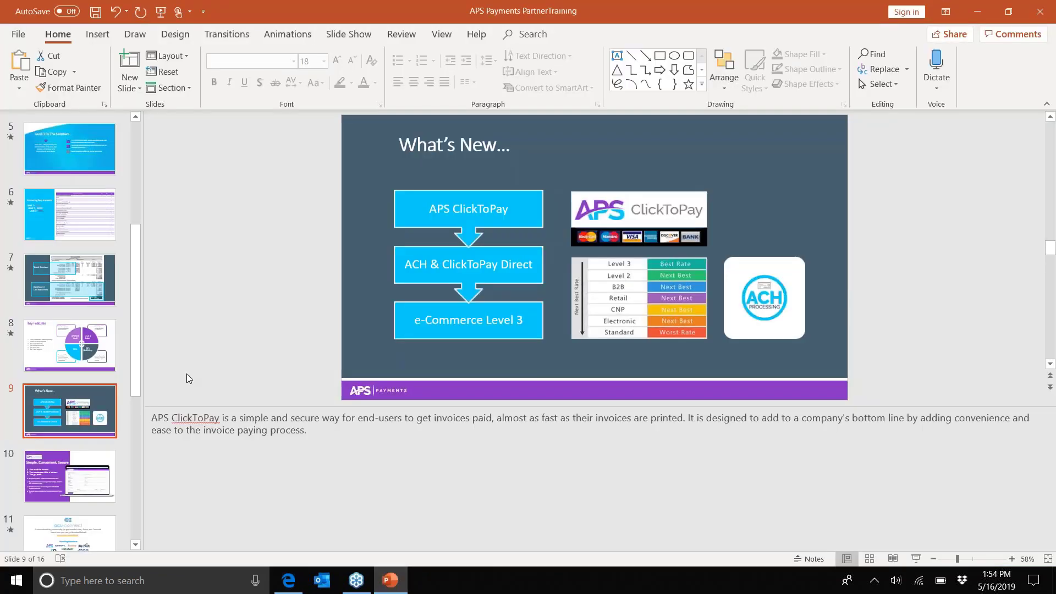
- Present the deck as a slide show from 'What's New…' and advance to the acu-connect slide
left_click_drag(140, 367, 137, 423)
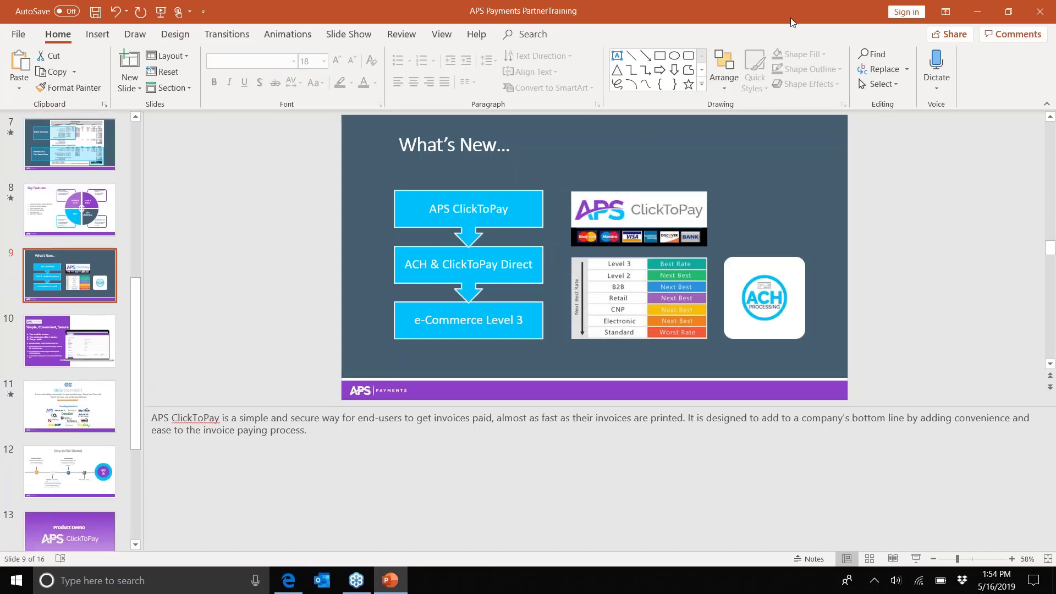
left_click(1017, 13)
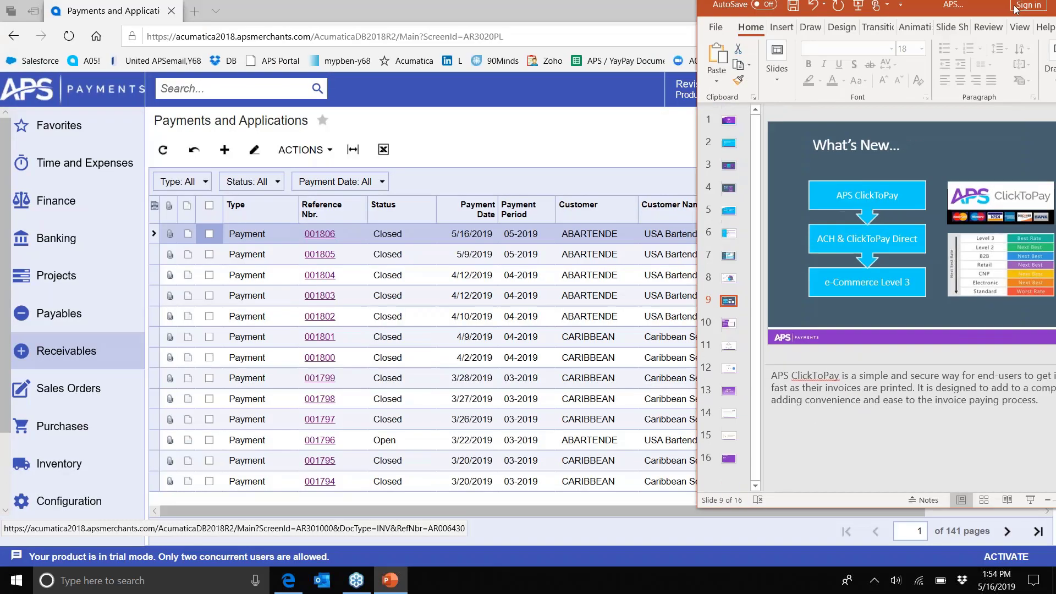
double_click(922, 5)
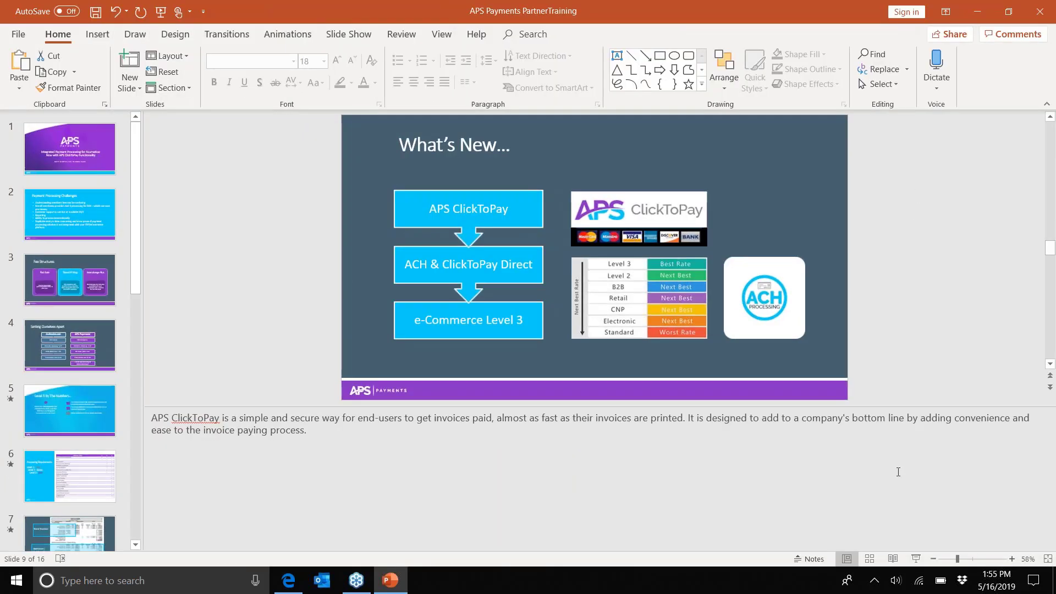
left_click(916, 558)
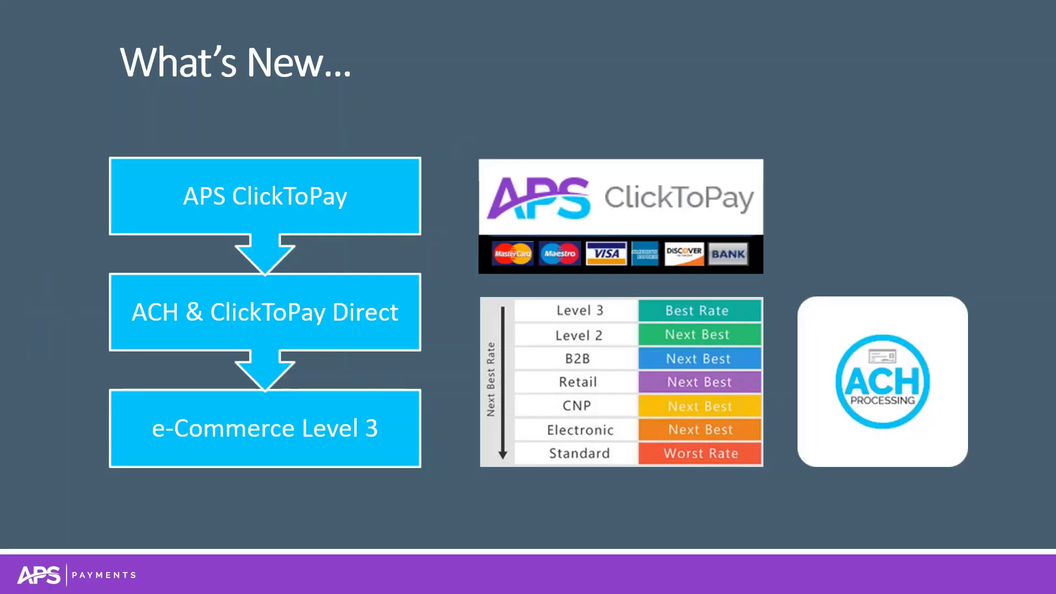
key("Right")
key("Right")
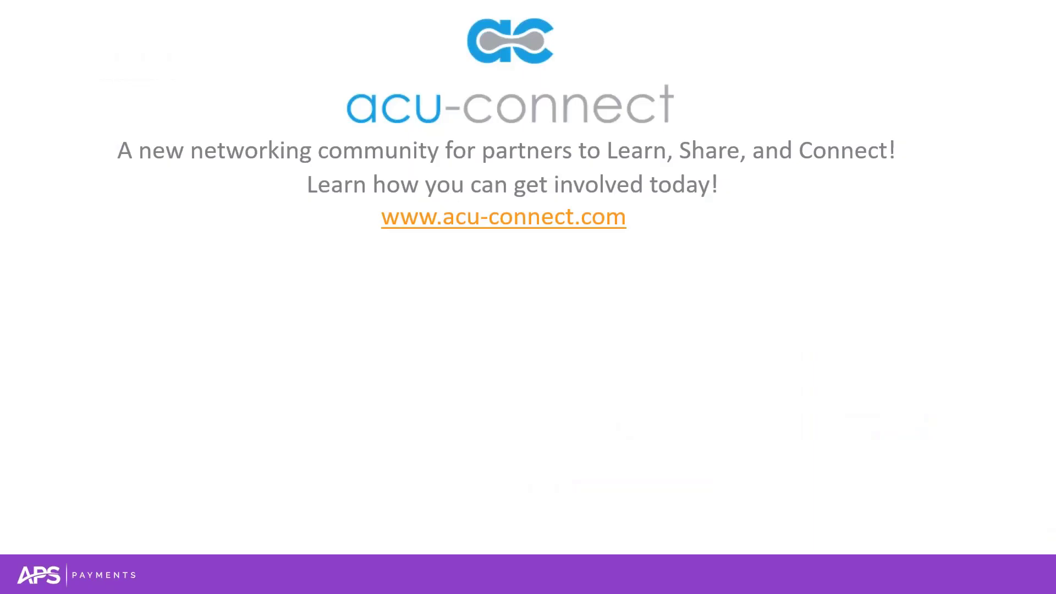